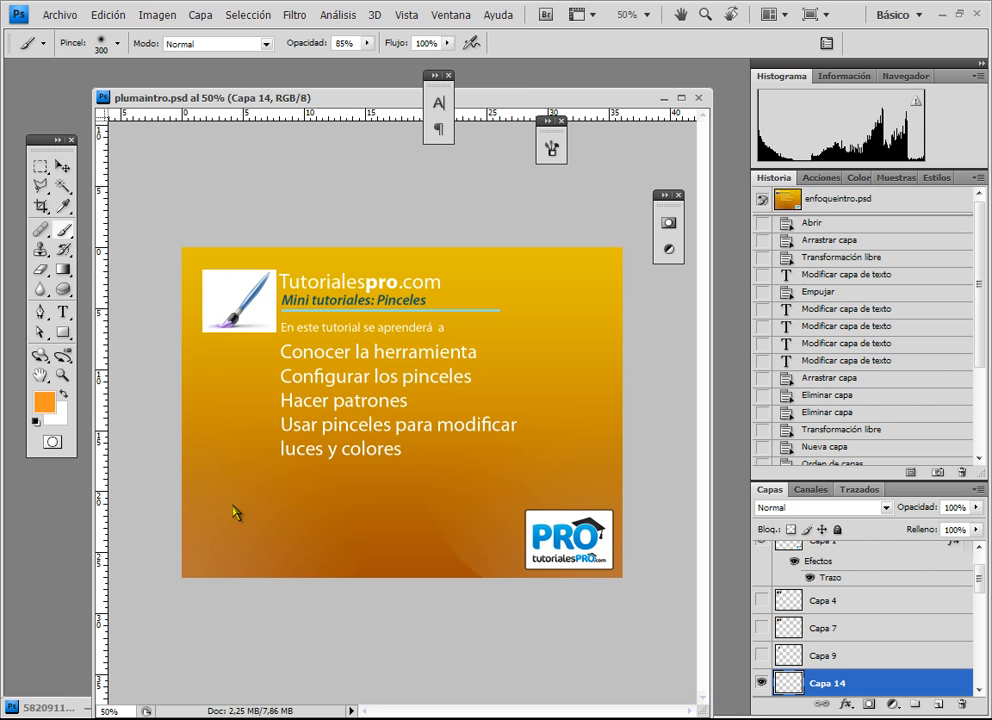
Minimize plumaintro.psd, bring up the blank Sin título-1 document, and accept orange f99621 as the foreground color.
{"action": "left_click", "coordinate": [664, 98]}
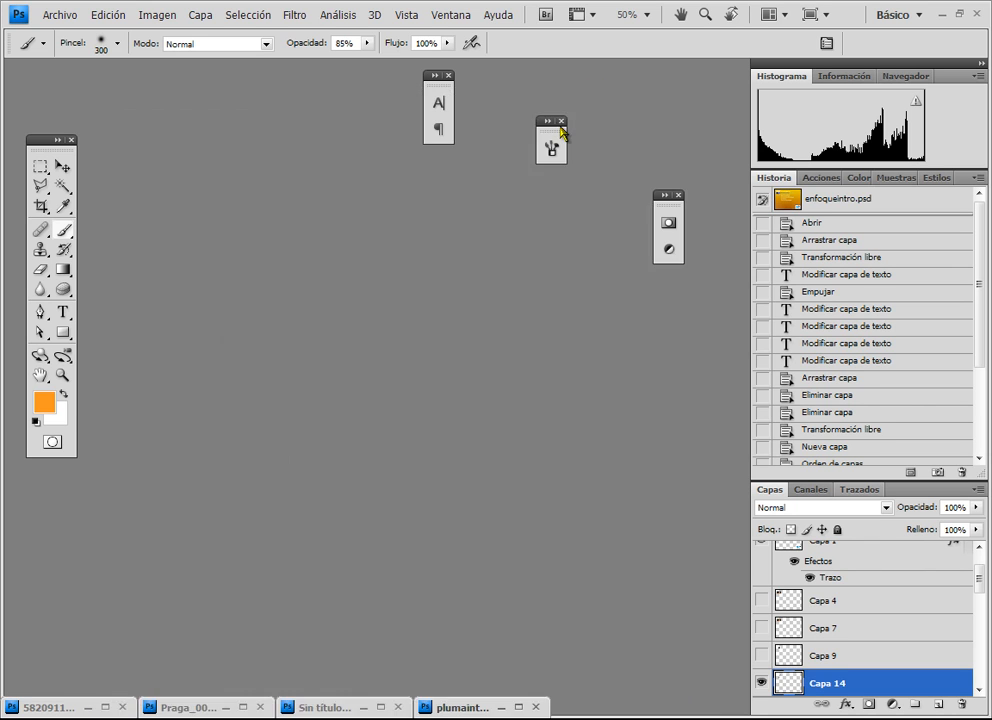
{"action": "double_click", "coordinate": [339, 710]}
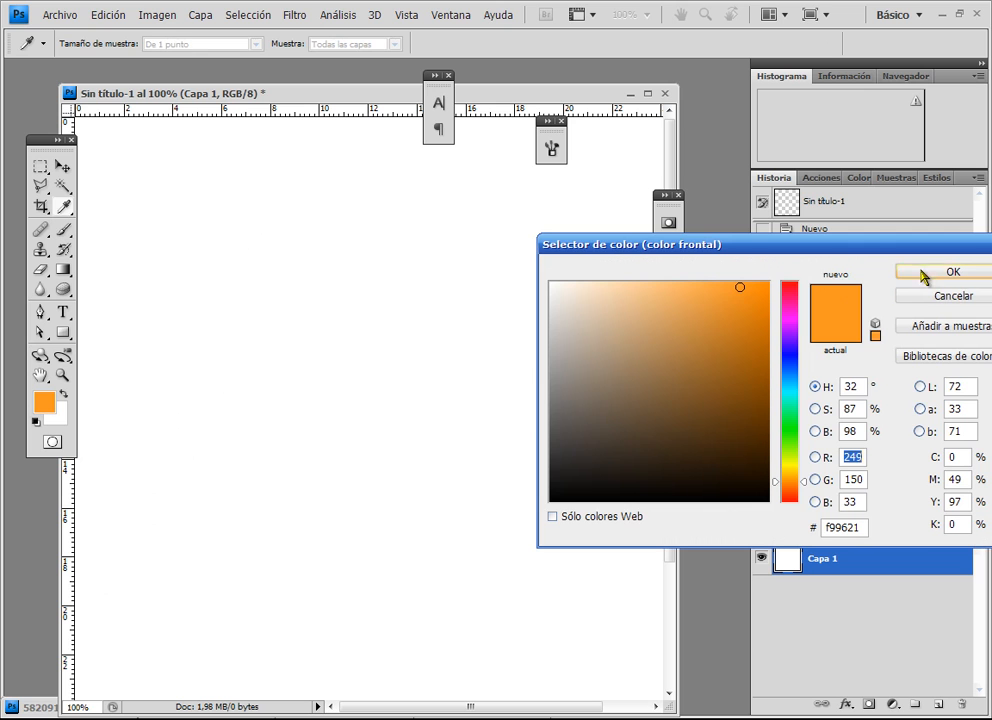
{"action": "key", "text": "Return"}
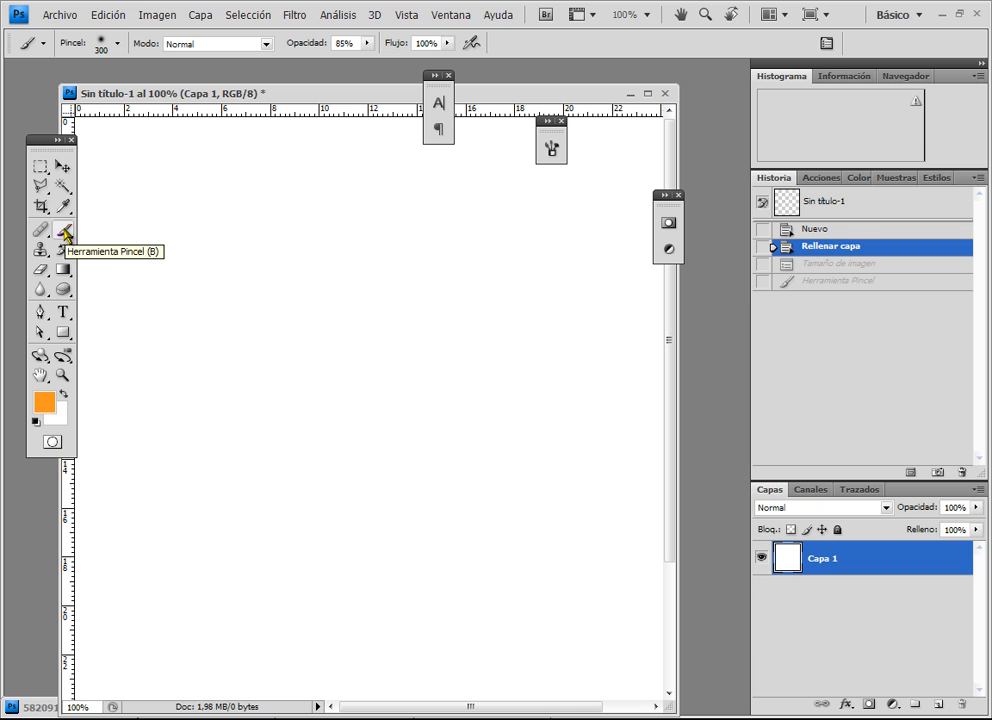
Choose the hard round 38 px brush and paint a thick diagonal stroke across the middle of the canvas.
{"action": "left_click", "coordinate": [102, 43]}
{"action": "left_click_drag", "start_coordinate": [108, 90], "coordinate": [66, 90]}
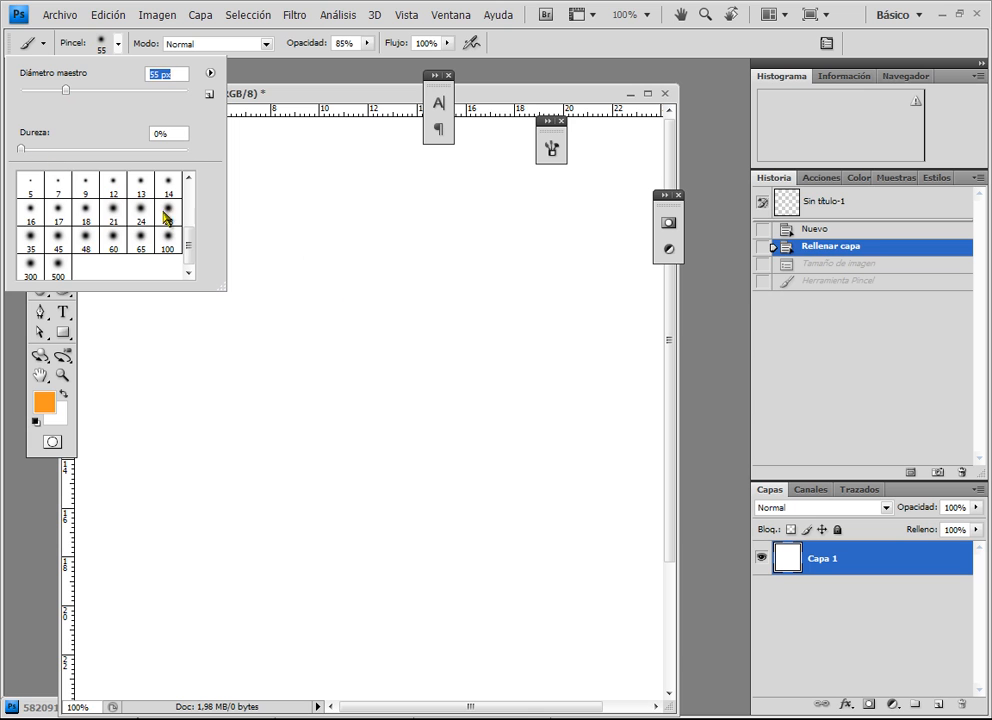
{"action": "left_click_drag", "start_coordinate": [188, 242], "coordinate": [190, 210]}
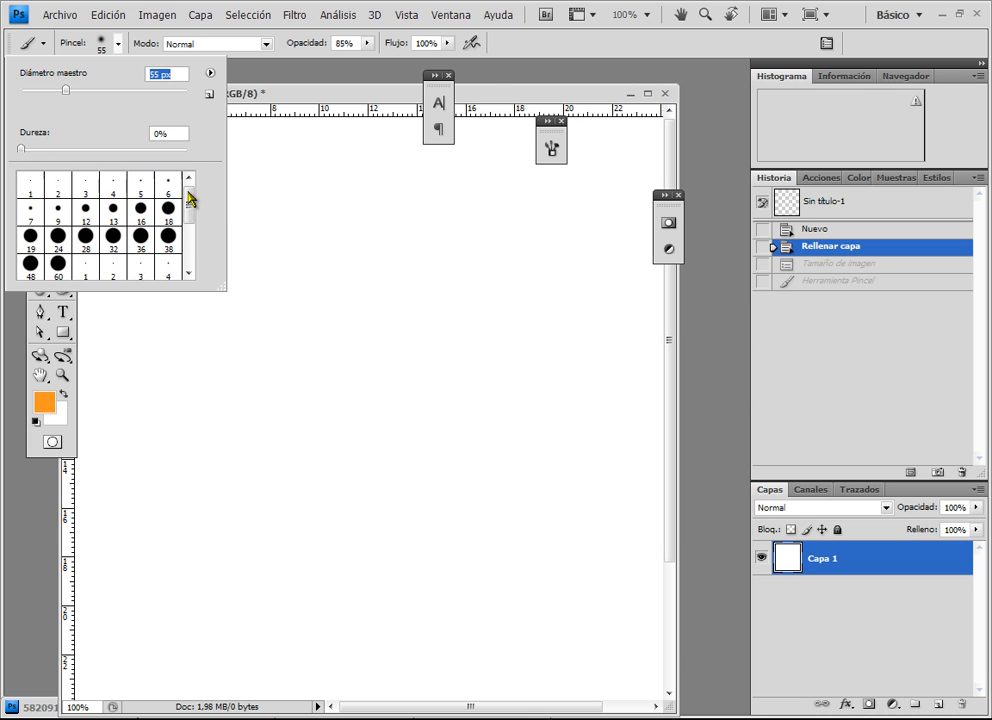
{"action": "scroll", "coordinate": [145, 208], "scroll_direction": "down", "scroll_amount": 1}
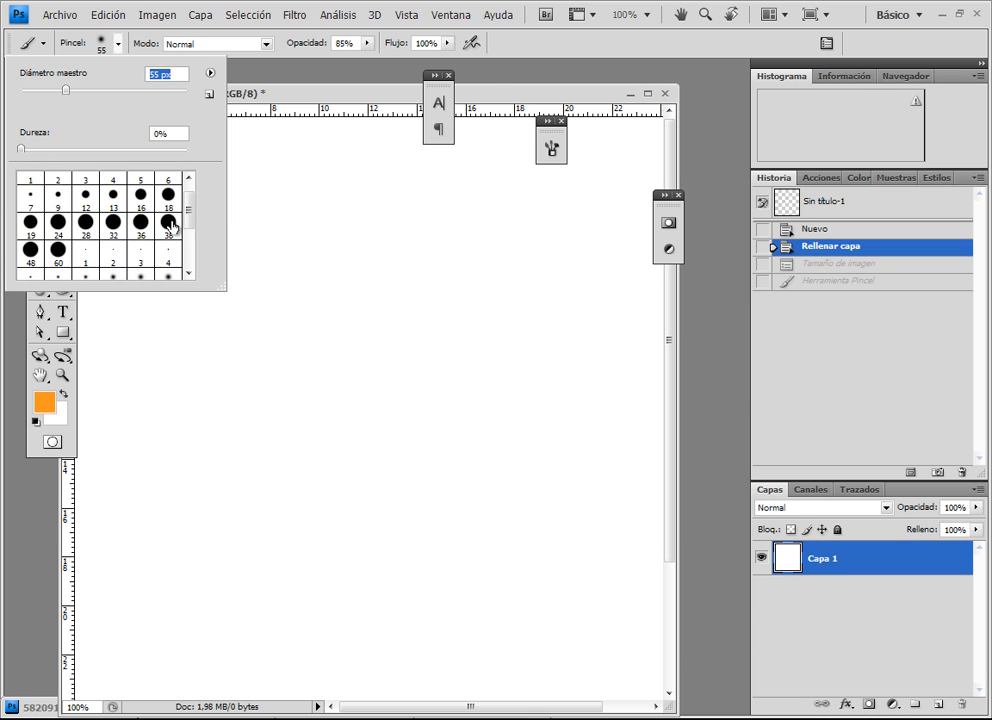
{"action": "left_click", "coordinate": [170, 228]}
{"action": "left_click", "coordinate": [288, 390]}
{"action": "left_click_drag", "start_coordinate": [228, 407], "coordinate": [463, 262]}
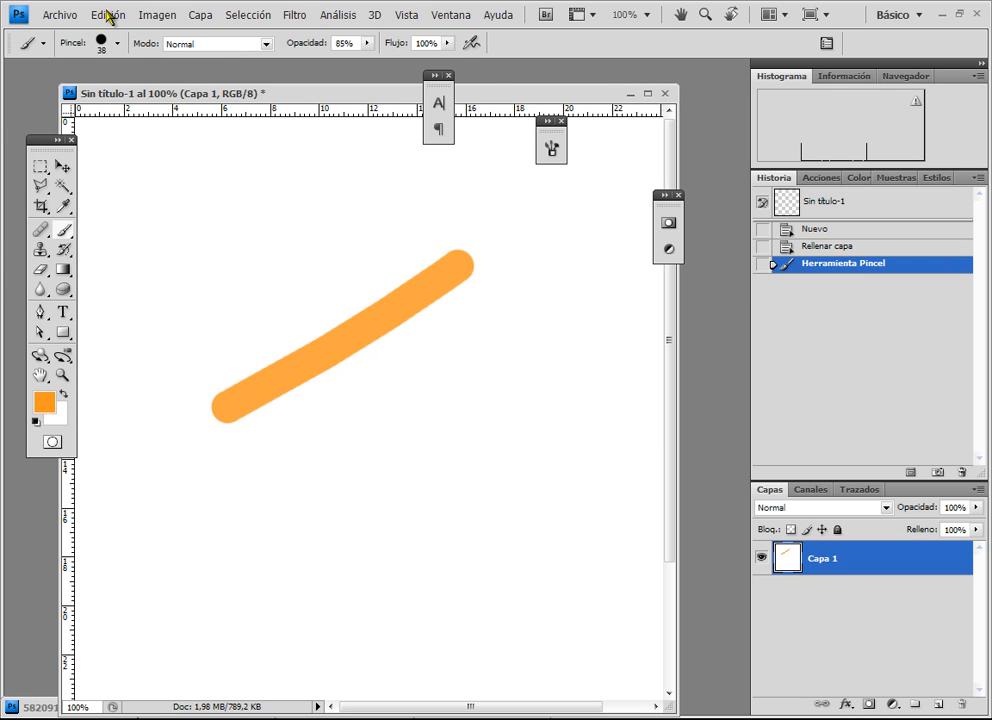
Choose the soft round 12 px brush and paint a thin diagonal stroke below the thick one.
{"action": "left_click", "coordinate": [99, 45]}
{"action": "scroll", "coordinate": [115, 245], "scroll_direction": "down", "scroll_amount": 2}
{"action": "left_click", "coordinate": [107, 233]}
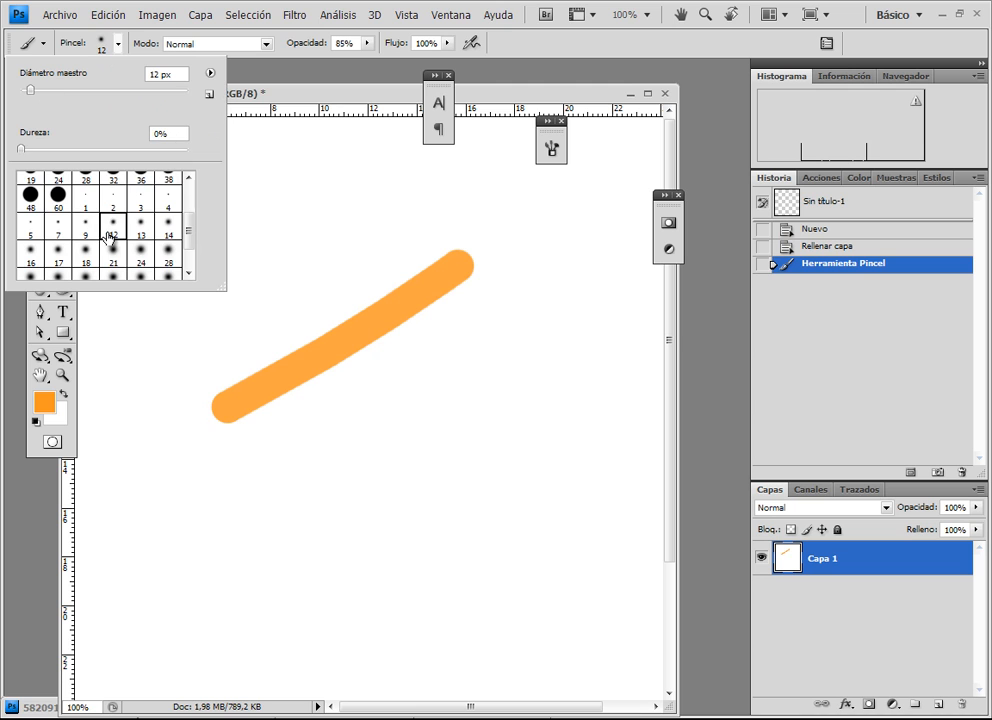
{"action": "mouse_move", "coordinate": [238, 529]}
{"action": "left_mouse_down"}
{"action": "mouse_move", "coordinate": [426, 390]}
{"action": "mouse_move", "coordinate": [510, 305]}
{"action": "left_mouse_up"}
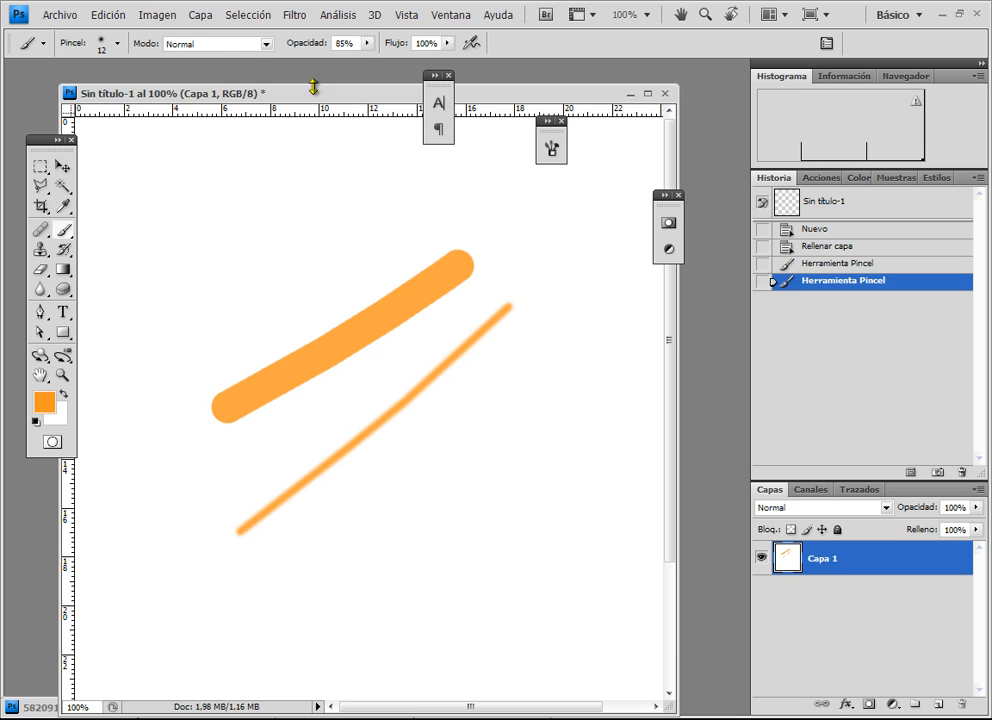
Replace the current brushes with the Pinceles caligráficos set and paint a zigzag above the thick stroke with the oval 15 px tip.
{"action": "left_click", "coordinate": [100, 45]}
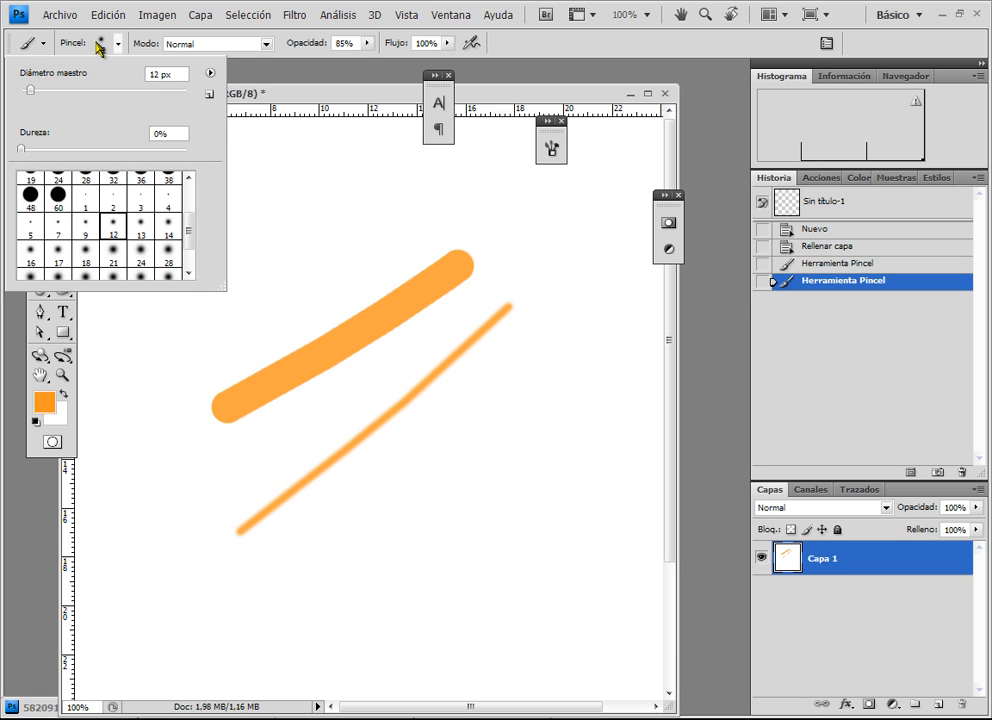
{"action": "left_click", "coordinate": [210, 76]}
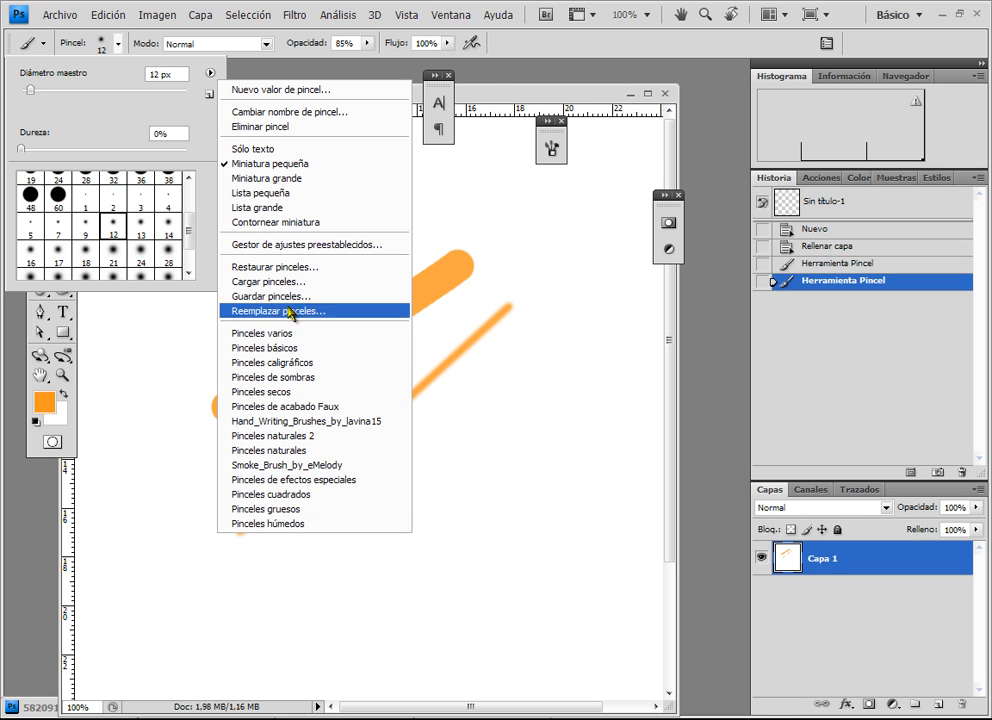
{"action": "left_click", "coordinate": [303, 368]}
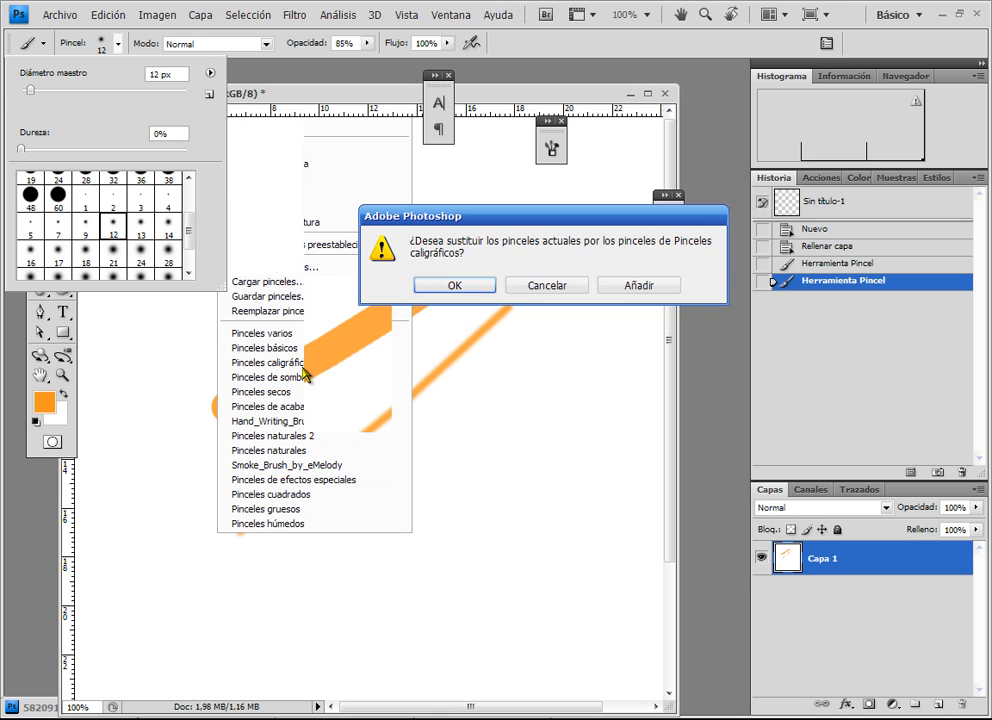
{"action": "left_click", "coordinate": [434, 287]}
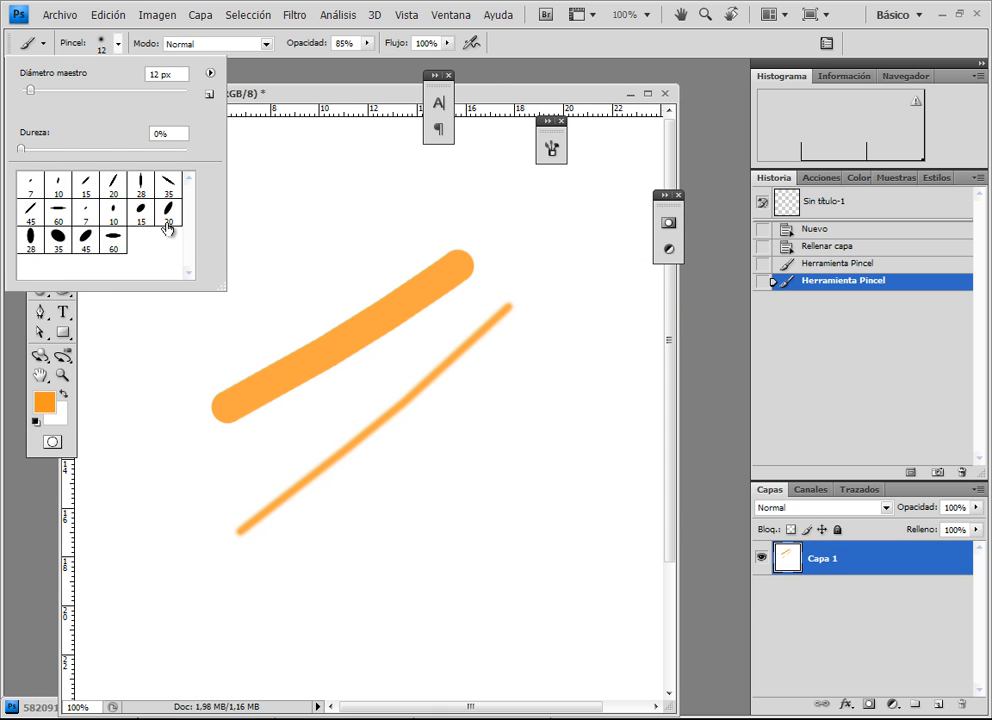
{"action": "left_click", "coordinate": [141, 212]}
{"action": "left_click", "coordinate": [296, 250]}
{"action": "mouse_move", "coordinate": [283, 220]}
{"action": "left_mouse_down"}
{"action": "mouse_move", "coordinate": [334, 244]}
{"action": "mouse_move", "coordinate": [385, 250]}
{"action": "mouse_move", "coordinate": [500, 190]}
{"action": "left_mouse_up"}
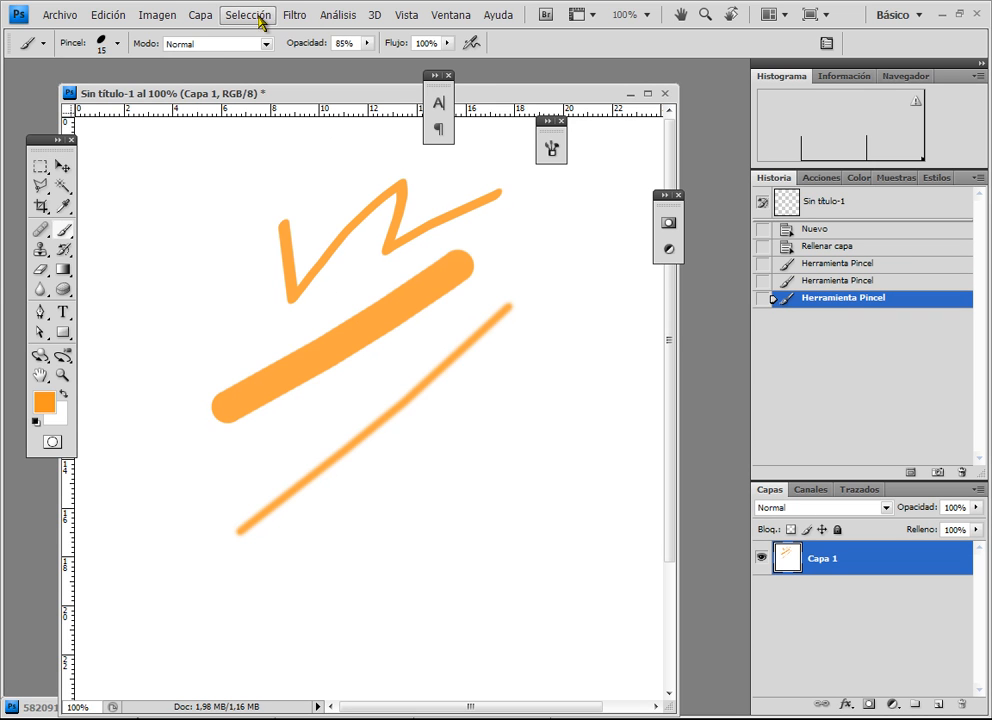
Replace the calligraphic brushes with the Pinceles básicos set.
{"action": "left_click", "coordinate": [95, 42]}
{"action": "left_click", "coordinate": [211, 74]}
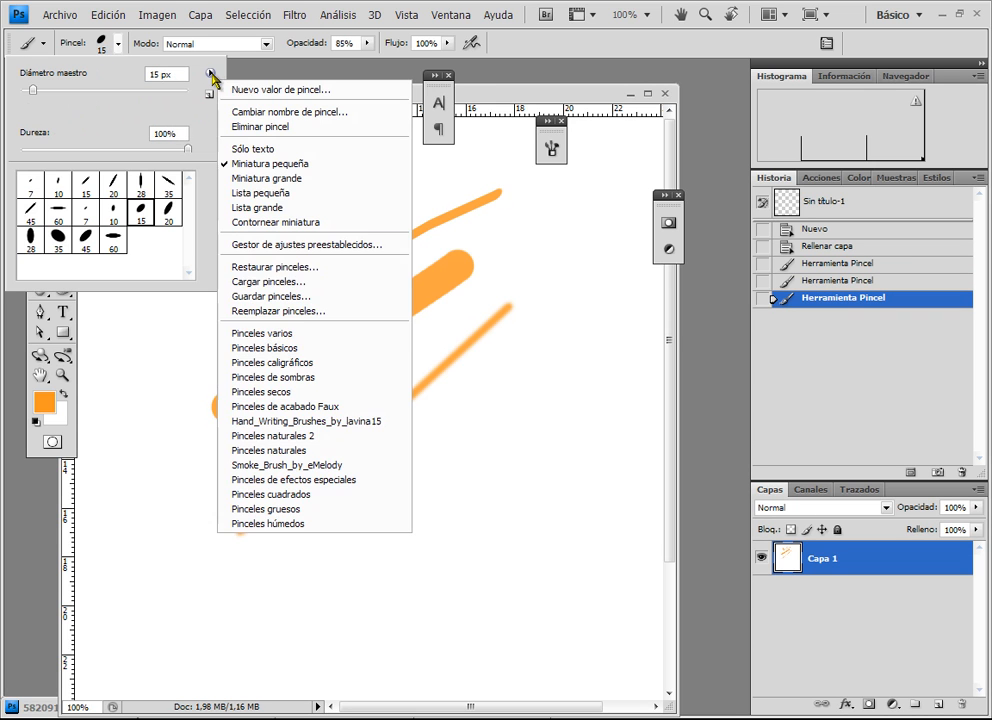
{"action": "left_click", "coordinate": [295, 348]}
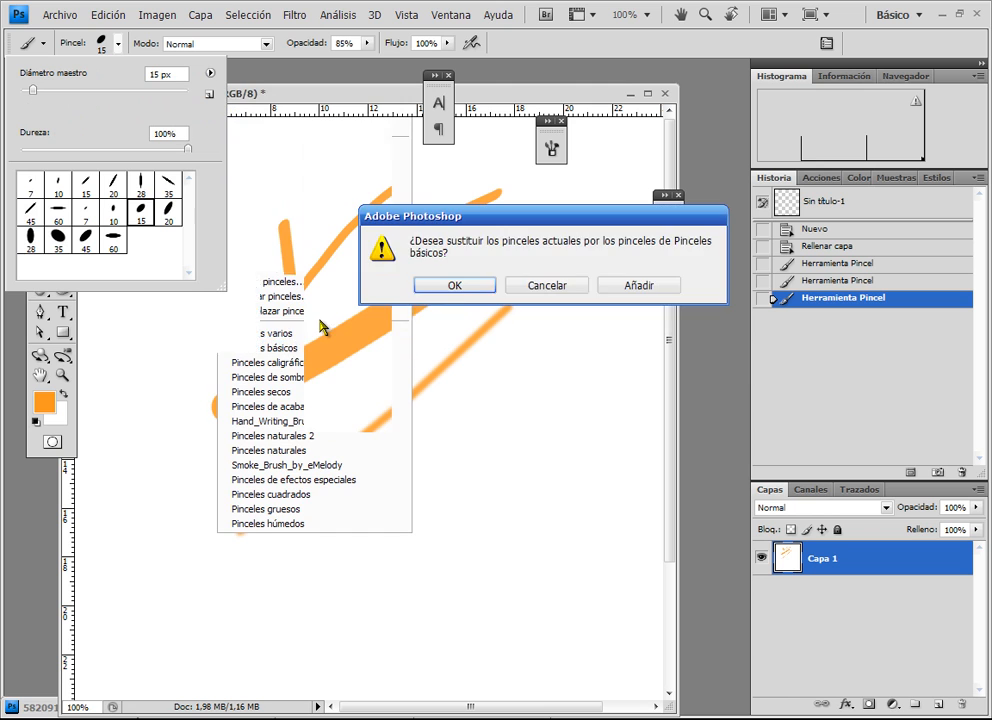
{"action": "left_click", "coordinate": [453, 285]}
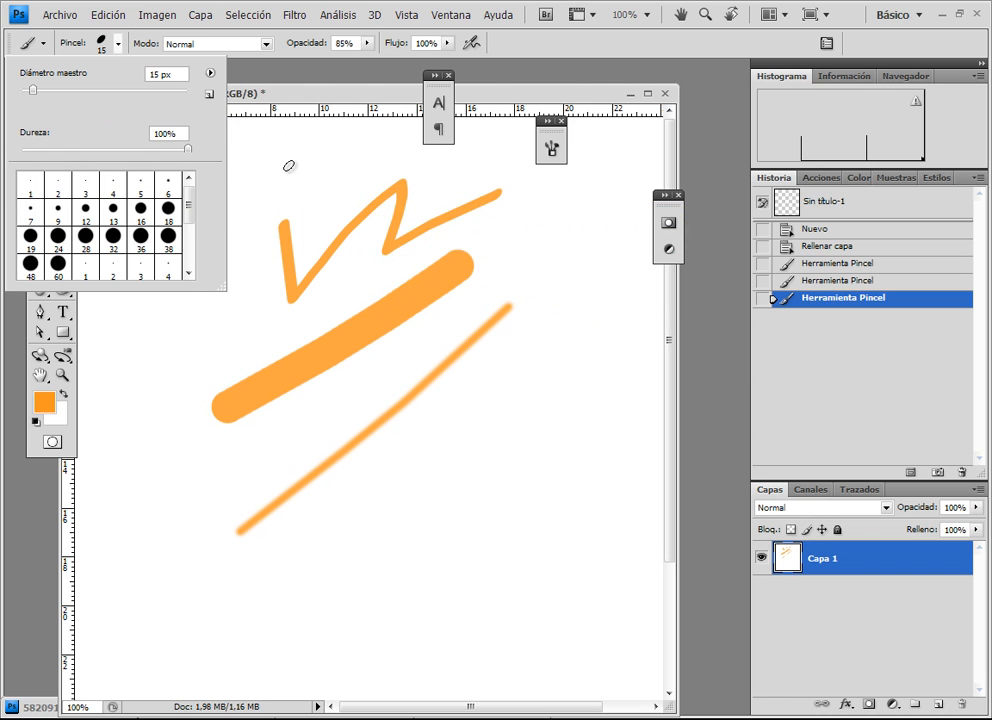
{"action": "left_click", "coordinate": [156, 51]}
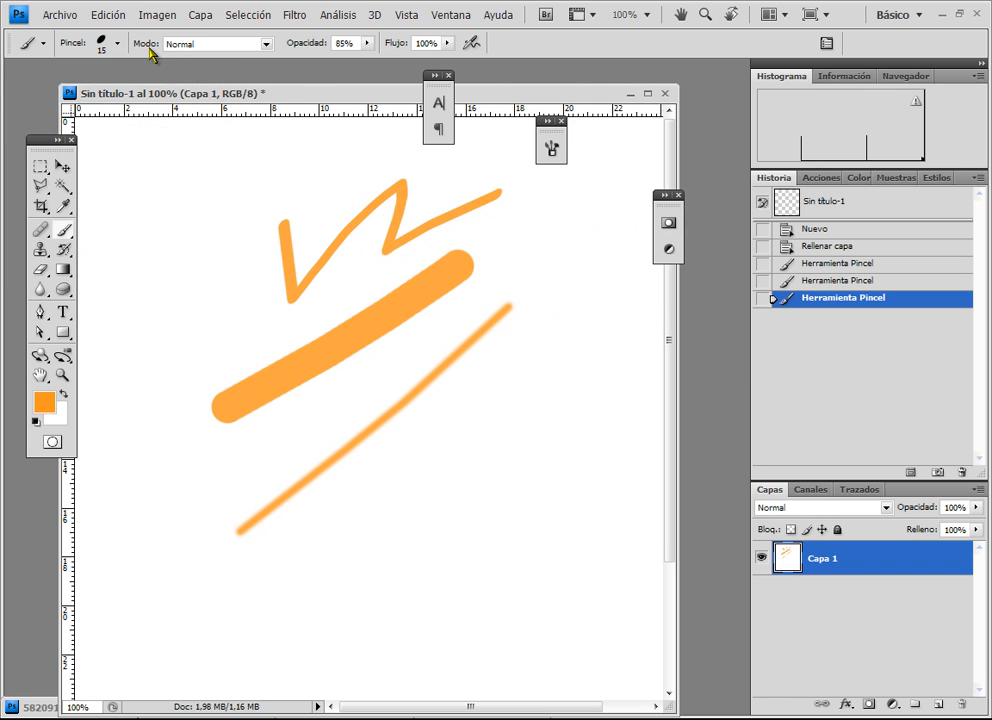
Keep the brush blending mode at Normal, set the opacity to 100%, and paint a diagonal stroke beside the soft one.
{"action": "left_click", "coordinate": [239, 46]}
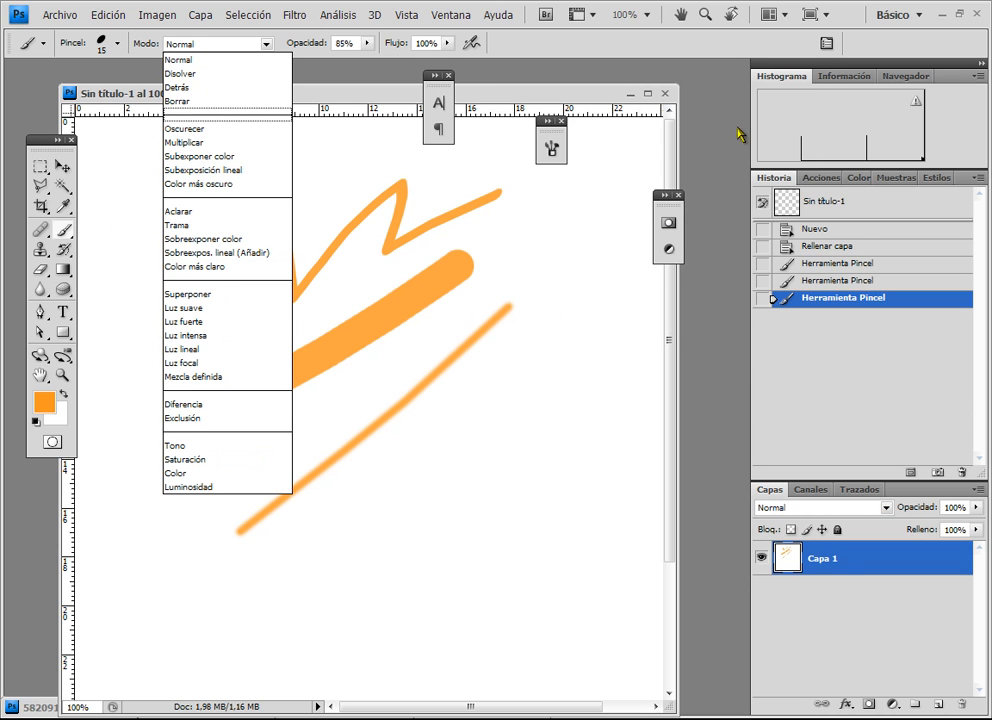
{"action": "left_click", "coordinate": [196, 60]}
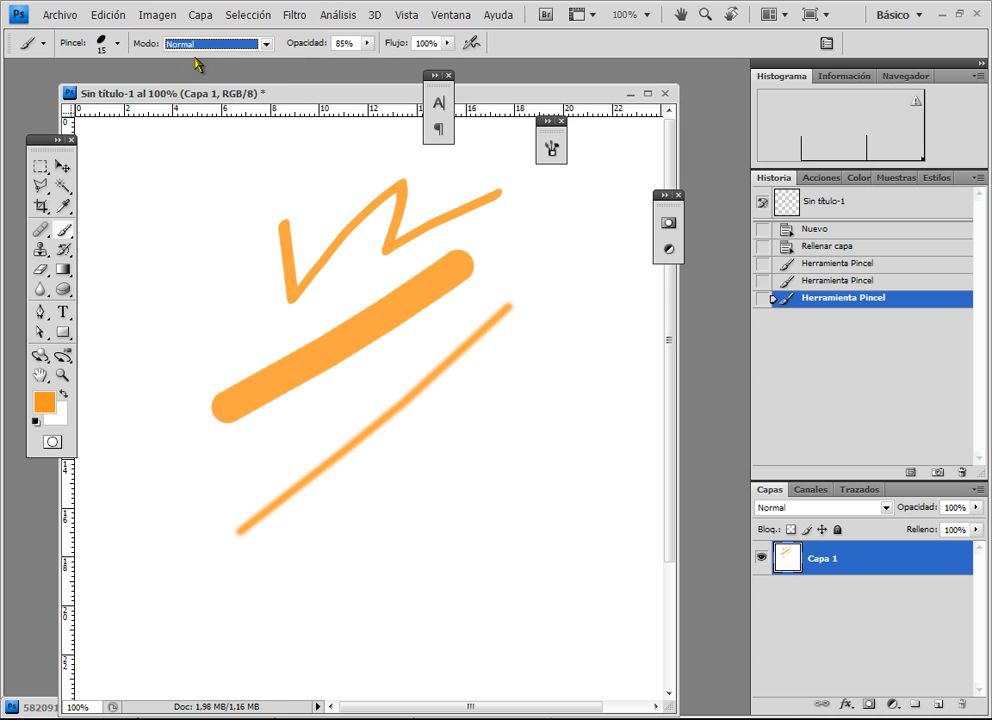
{"action": "left_click_drag", "start_coordinate": [368, 46], "coordinate": [384, 66]}
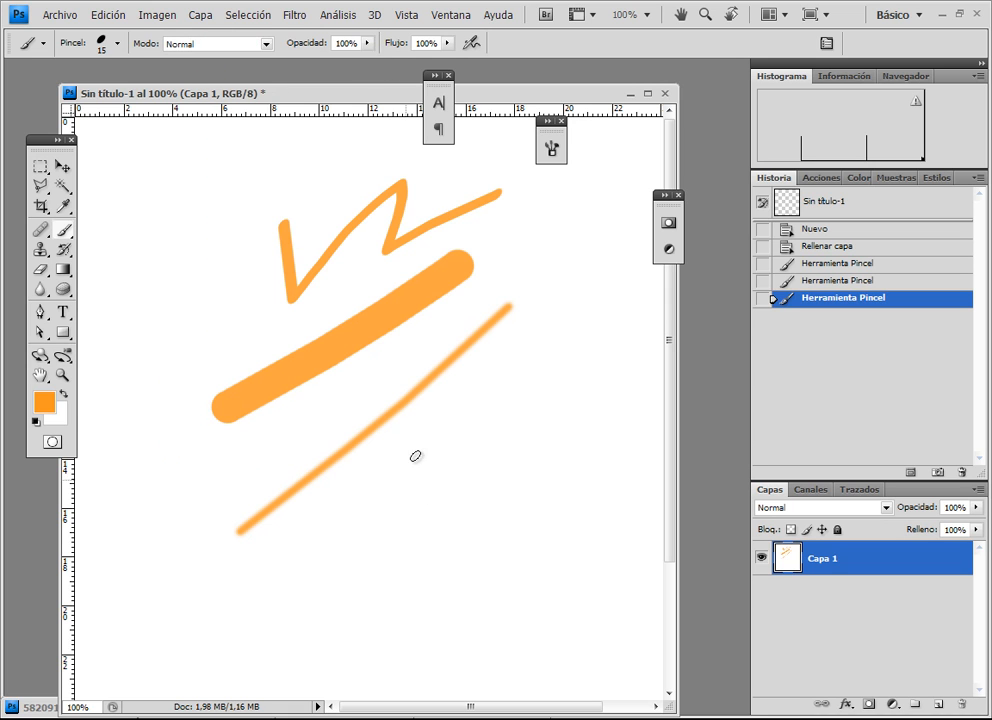
{"action": "left_click_drag", "start_coordinate": [373, 556], "coordinate": [567, 307]}
Lower the brush opacity to 16% and paint faint overlapping strokes around the 100% opacity line.
{"action": "left_click_drag", "start_coordinate": [368, 44], "coordinate": [291, 61]}
{"action": "left_click_drag", "start_coordinate": [418, 628], "coordinate": [573, 359]}
{"action": "mouse_move", "coordinate": [599, 431]}
{"action": "left_mouse_down"}
{"action": "mouse_move", "coordinate": [372, 332]}
{"action": "mouse_move", "coordinate": [500, 412]}
{"action": "mouse_move", "coordinate": [478, 505]}
{"action": "mouse_move", "coordinate": [405, 305]}
{"action": "left_mouse_up"}
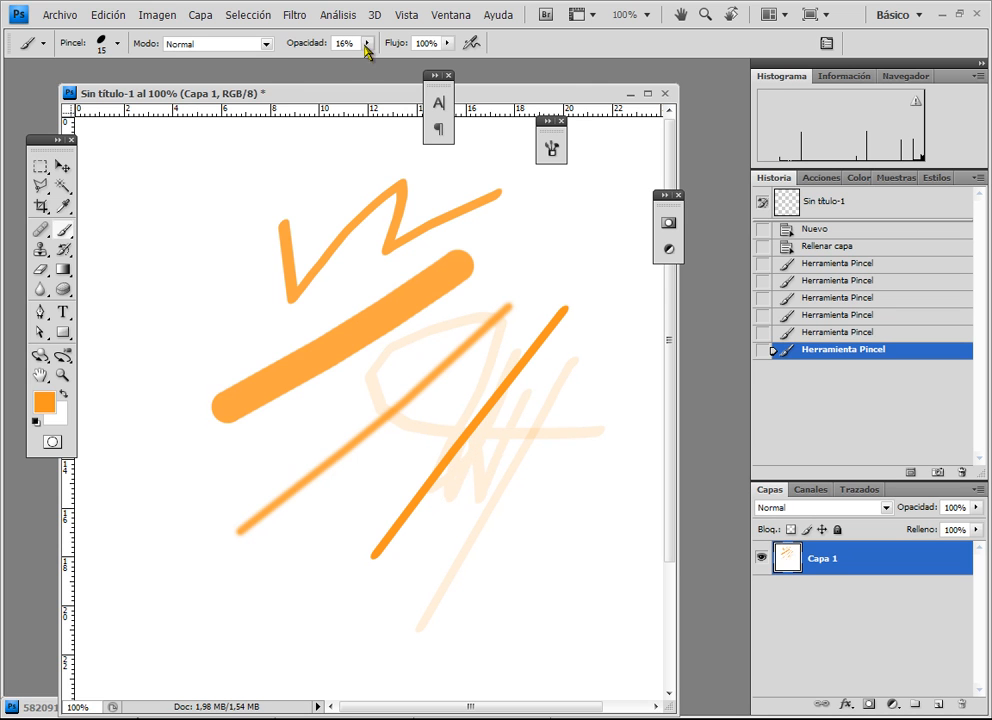
Set the brush opacity to 51% and scribble a zigzag over the thick diagonal stroke.
{"action": "left_click", "coordinate": [368, 44]}
{"action": "left_click_drag", "start_coordinate": [368, 59], "coordinate": [399, 59]}
{"action": "left_click", "coordinate": [331, 254]}
{"action": "mouse_move", "coordinate": [402, 203]}
{"action": "left_mouse_down"}
{"action": "mouse_move", "coordinate": [419, 287]}
{"action": "mouse_move", "coordinate": [366, 239]}
{"action": "mouse_move", "coordinate": [412, 368]}
{"action": "mouse_move", "coordinate": [278, 285]}
{"action": "mouse_move", "coordinate": [268, 257]}
{"action": "mouse_move", "coordinate": [370, 445]}
{"action": "mouse_move", "coordinate": [406, 242]}
{"action": "left_mouse_up"}
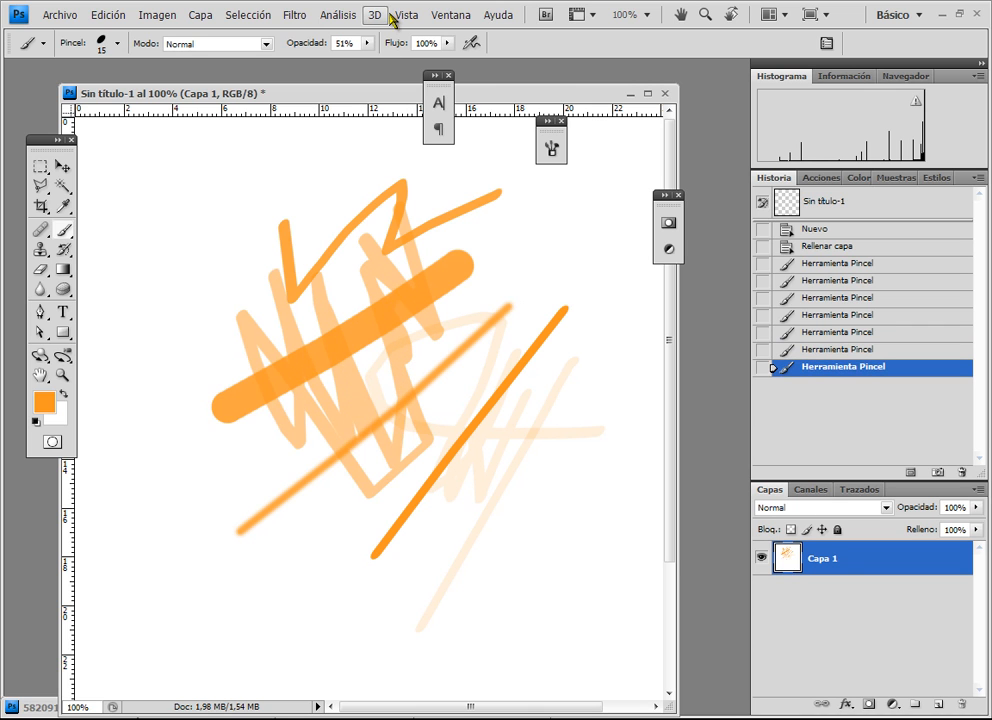
Set the brush flow to 13%, scribble across the existing strokes, and revert the document to the Rellenar capa history state.
{"action": "left_click", "coordinate": [447, 44]}
{"action": "left_click", "coordinate": [373, 61]}
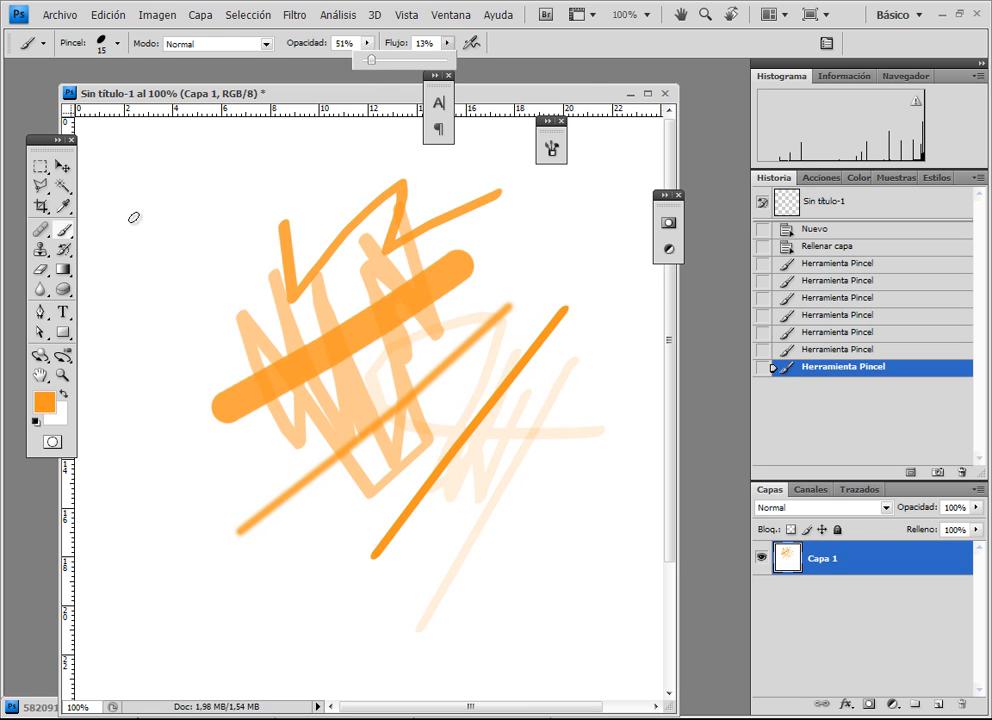
{"action": "mouse_move", "coordinate": [126, 220]}
{"action": "left_mouse_down"}
{"action": "mouse_move", "coordinate": [390, 168]}
{"action": "mouse_move", "coordinate": [571, 376]}
{"action": "left_mouse_up"}
{"action": "mouse_move", "coordinate": [456, 297]}
{"action": "left_mouse_down"}
{"action": "mouse_move", "coordinate": [485, 405]}
{"action": "mouse_move", "coordinate": [534, 381]}
{"action": "mouse_move", "coordinate": [523, 434]}
{"action": "mouse_move", "coordinate": [520, 257]}
{"action": "mouse_move", "coordinate": [405, 403]}
{"action": "mouse_move", "coordinate": [290, 425]}
{"action": "left_mouse_up"}
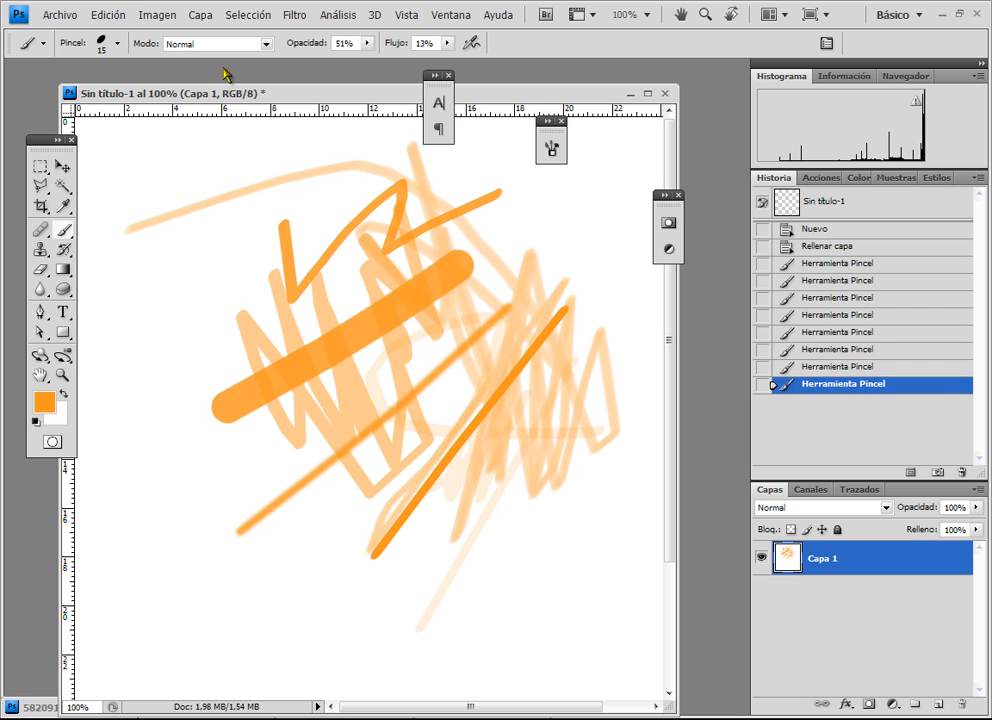
{"action": "left_click", "coordinate": [826, 248]}
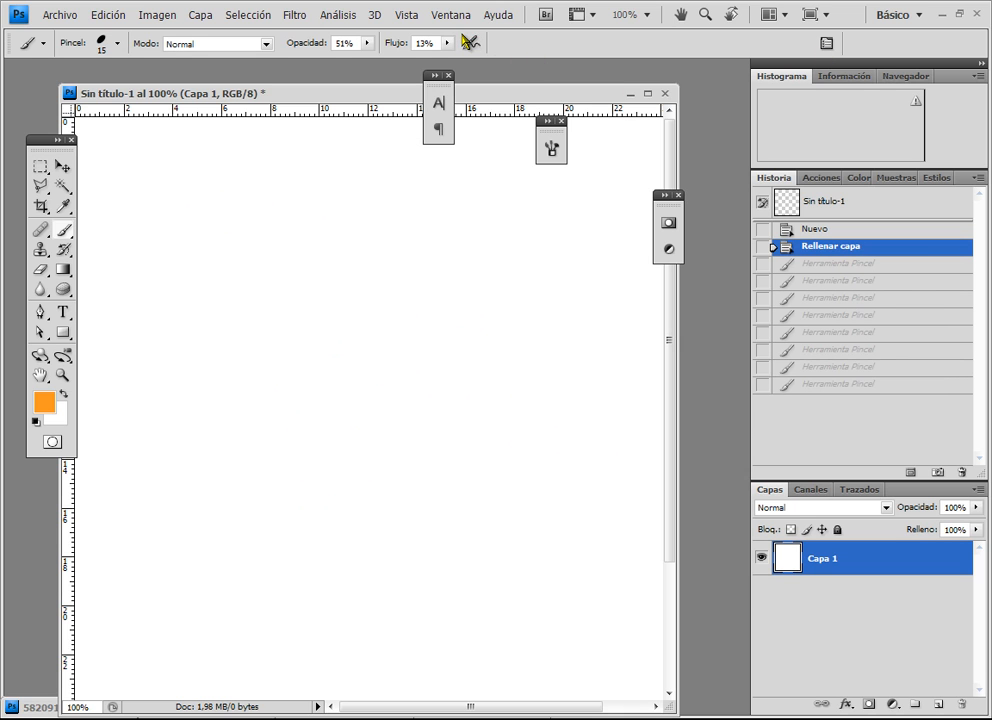
Open the detailed brush tip shape settings, pick the hard round 38 px tip, and reduce its diameter to 24 px.
{"action": "left_click", "coordinate": [829, 44]}
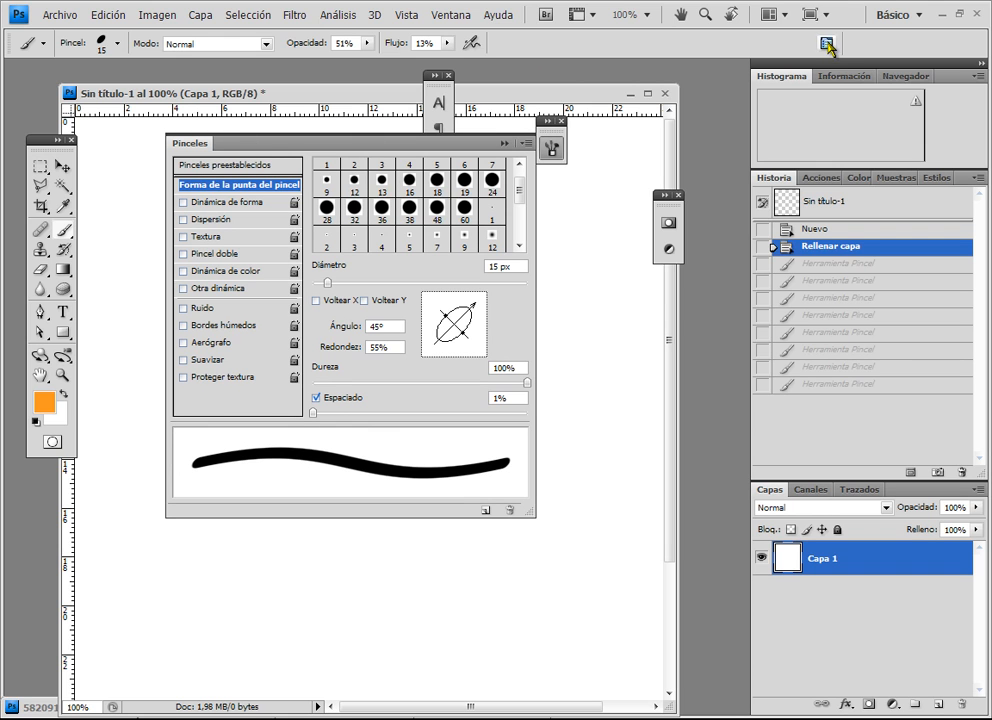
{"action": "left_click_drag", "start_coordinate": [283, 148], "coordinate": [483, 184]}
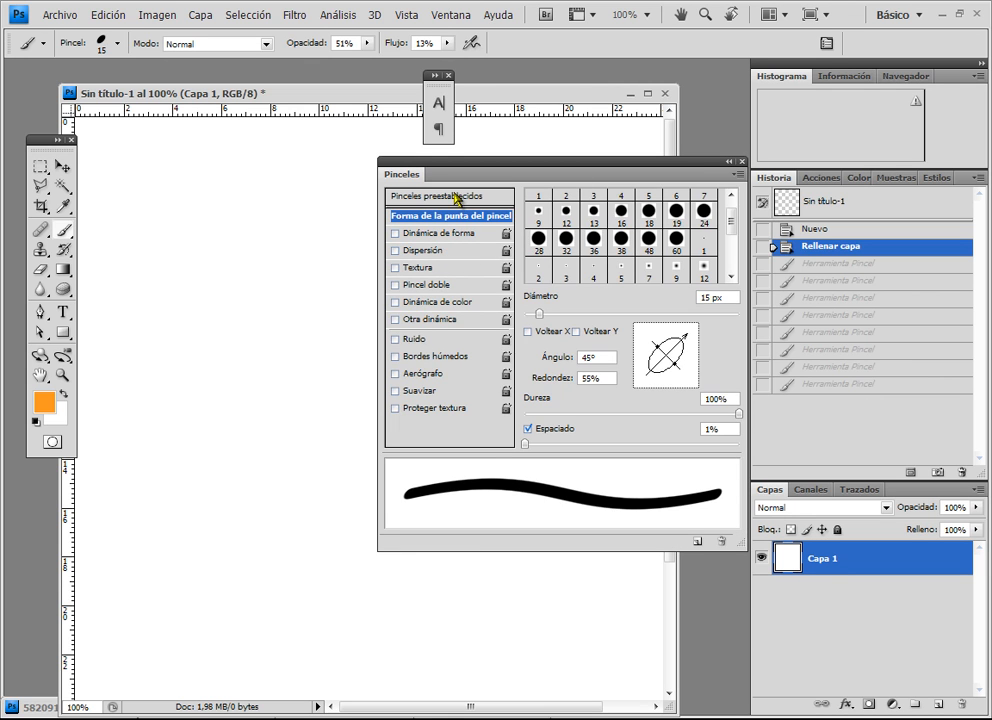
{"action": "left_click", "coordinate": [455, 196]}
{"action": "left_click", "coordinate": [457, 217]}
{"action": "scroll", "coordinate": [607, 254], "scroll_direction": "down", "scroll_amount": 1}
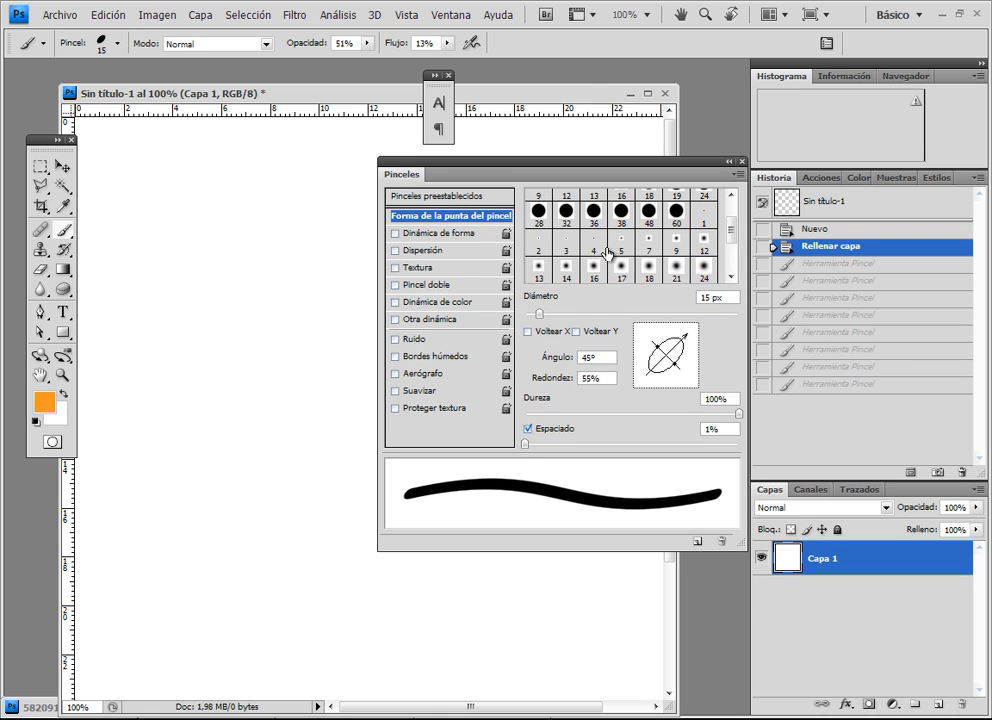
{"action": "scroll", "coordinate": [615, 235], "scroll_direction": "up", "scroll_amount": 1}
{"action": "left_click", "coordinate": [621, 225]}
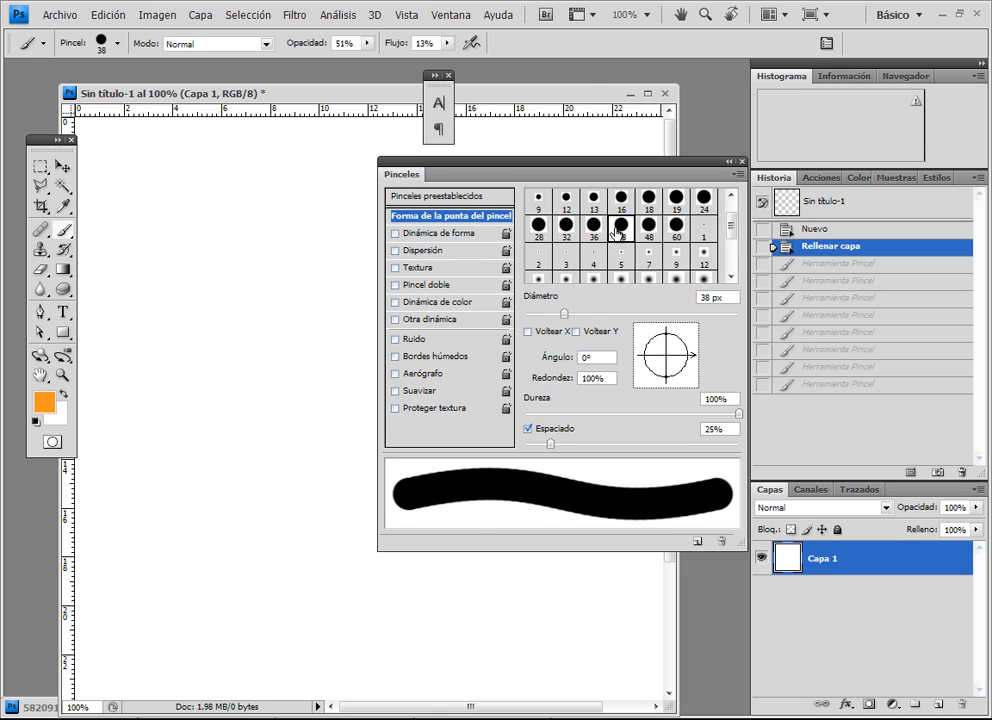
{"action": "mouse_move", "coordinate": [564, 315]}
{"action": "left_mouse_down"}
{"action": "mouse_move", "coordinate": [598, 318]}
{"action": "mouse_move", "coordinate": [549, 318]}
{"action": "left_mouse_up"}
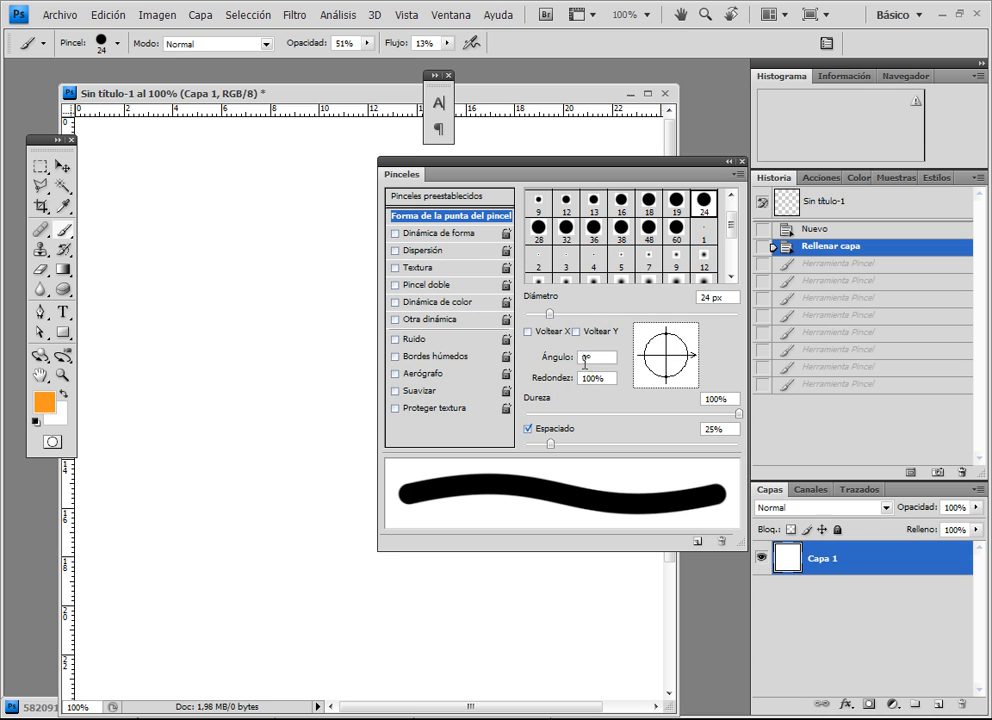
Set the tip's angle to 152°, roundness to 64%, hardness to 98% and spacing to 175%, and paint a vertical test stroke.
{"action": "mouse_move", "coordinate": [662, 334]}
{"action": "left_mouse_down"}
{"action": "mouse_move", "coordinate": [655, 360]}
{"action": "mouse_move", "coordinate": [655, 330]}
{"action": "mouse_move", "coordinate": [657, 354]}
{"action": "mouse_move", "coordinate": [659, 330]}
{"action": "mouse_move", "coordinate": [689, 332]}
{"action": "mouse_move", "coordinate": [664, 323]}
{"action": "mouse_move", "coordinate": [645, 340]}
{"action": "mouse_move", "coordinate": [672, 352]}
{"action": "mouse_move", "coordinate": [671, 376]}
{"action": "mouse_move", "coordinate": [663, 369]}
{"action": "left_mouse_up"}
{"action": "mouse_move", "coordinate": [739, 414]}
{"action": "left_mouse_down"}
{"action": "mouse_move", "coordinate": [509, 411]}
{"action": "mouse_move", "coordinate": [737, 418]}
{"action": "left_mouse_up"}
{"action": "mouse_move", "coordinate": [557, 443]}
{"action": "left_mouse_down"}
{"action": "mouse_move", "coordinate": [720, 448]}
{"action": "mouse_move", "coordinate": [660, 445]}
{"action": "mouse_move", "coordinate": [672, 445]}
{"action": "left_mouse_up"}
{"action": "left_click_drag", "start_coordinate": [255, 208], "coordinate": [236, 333]}
{"action": "left_click_drag", "start_coordinate": [244, 451], "coordinate": [250, 465]}
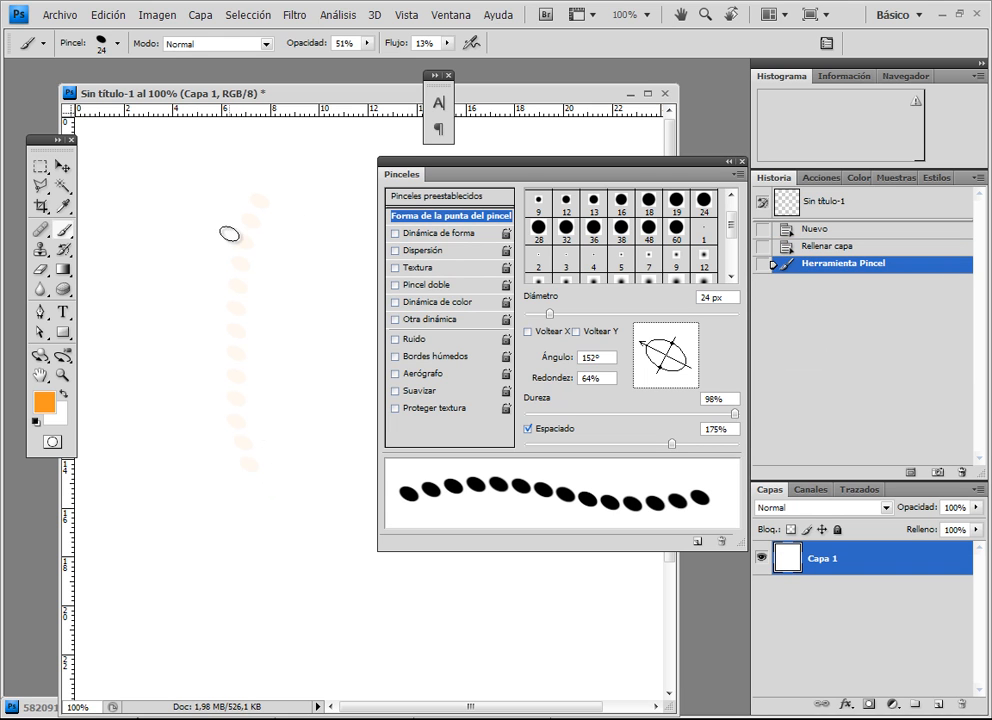
Raise the brush flow and opacity to 100% and scribble dotted strokes over the faint test stroke.
{"action": "left_click", "coordinate": [448, 44]}
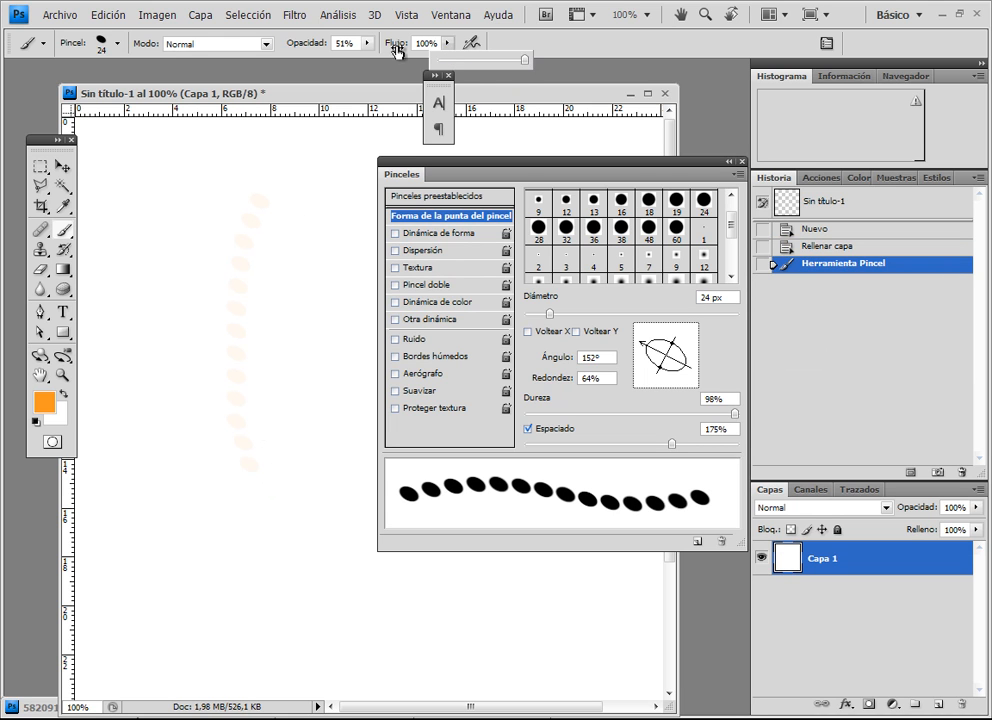
{"action": "left_click", "coordinate": [365, 45]}
{"action": "left_click_drag", "start_coordinate": [379, 62], "coordinate": [448, 66]}
{"action": "mouse_move", "coordinate": [237, 259]}
{"action": "left_mouse_down"}
{"action": "mouse_move", "coordinate": [297, 478]}
{"action": "mouse_move", "coordinate": [321, 461]}
{"action": "mouse_move", "coordinate": [325, 241]}
{"action": "mouse_move", "coordinate": [204, 467]}
{"action": "mouse_move", "coordinate": [135, 336]}
{"action": "mouse_move", "coordinate": [361, 337]}
{"action": "mouse_move", "coordinate": [308, 193]}
{"action": "mouse_move", "coordinate": [204, 326]}
{"action": "mouse_move", "coordinate": [232, 395]}
{"action": "left_mouse_up"}
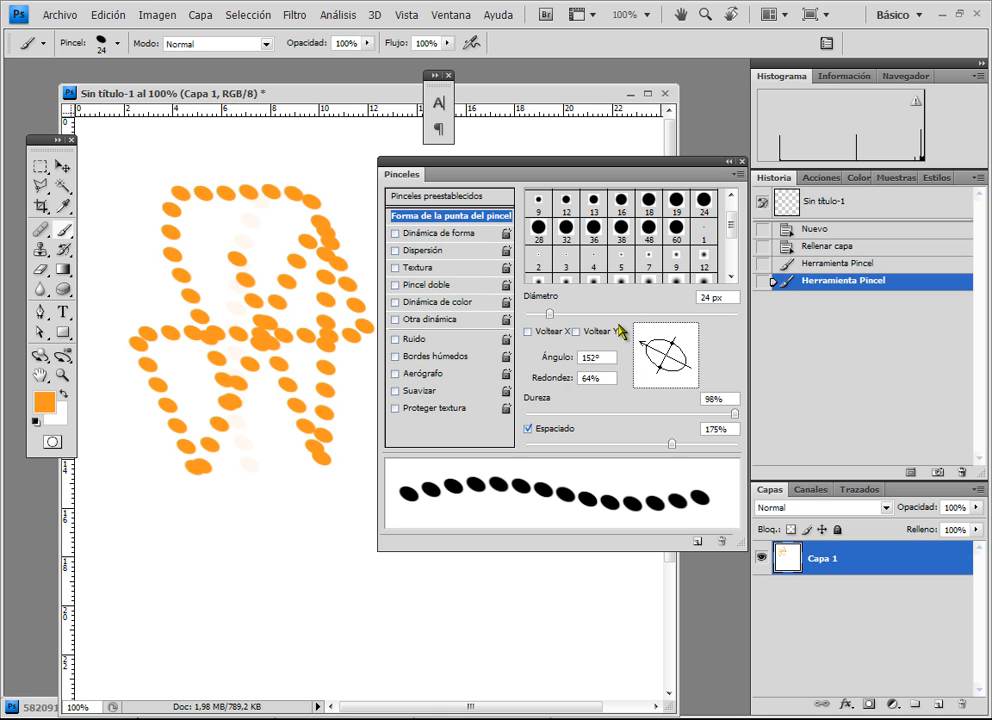
Enable shape dynamics with a 100% size variation and paint test strokes across the lower canvas.
{"action": "left_click", "coordinate": [446, 235]}
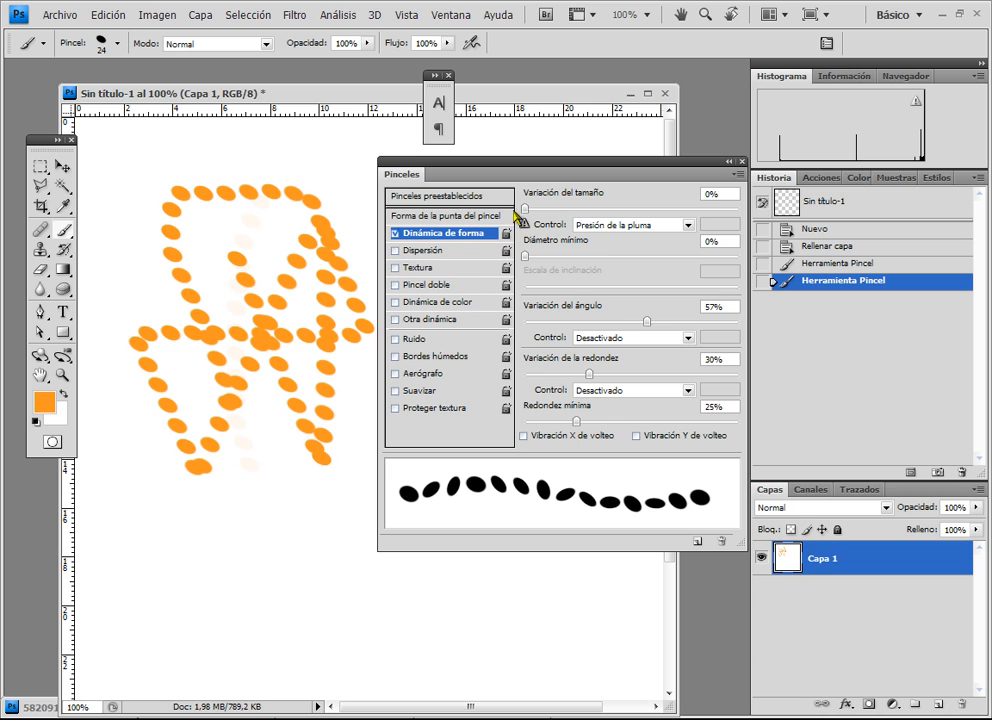
{"action": "left_click_drag", "start_coordinate": [526, 211], "coordinate": [741, 208]}
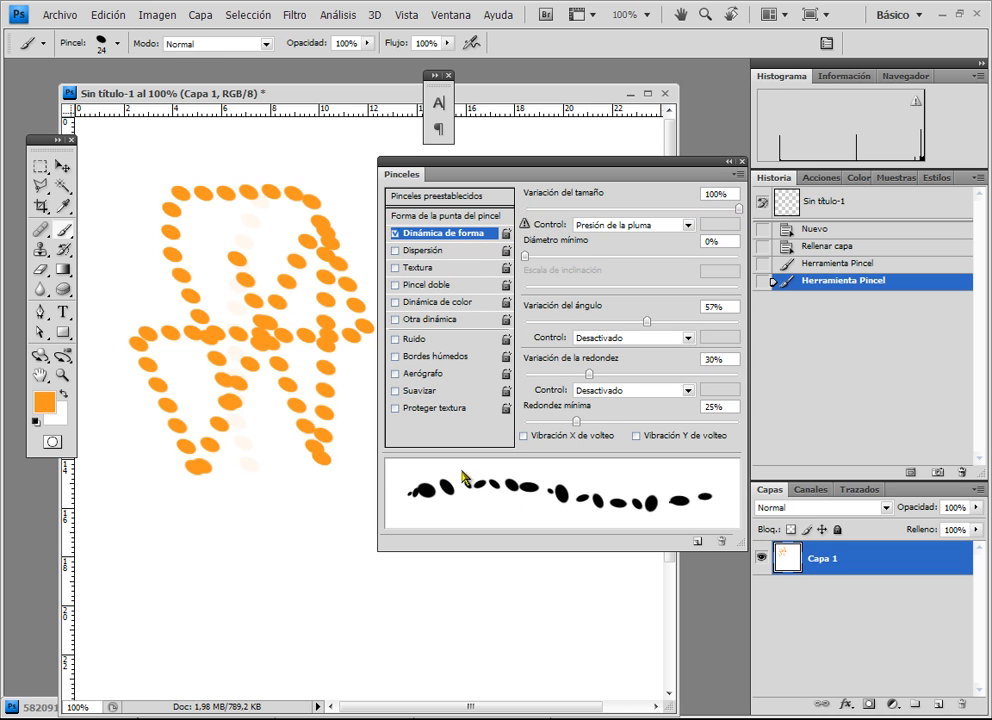
{"action": "left_click_drag", "start_coordinate": [212, 538], "coordinate": [405, 655]}
{"action": "mouse_move", "coordinate": [243, 474]}
{"action": "left_mouse_down"}
{"action": "mouse_move", "coordinate": [292, 572]}
{"action": "mouse_move", "coordinate": [421, 638]}
{"action": "mouse_move", "coordinate": [371, 640]}
{"action": "mouse_move", "coordinate": [333, 475]}
{"action": "mouse_move", "coordinate": [281, 573]}
{"action": "mouse_move", "coordinate": [203, 626]}
{"action": "mouse_move", "coordinate": [304, 591]}
{"action": "mouse_move", "coordinate": [205, 513]}
{"action": "mouse_move", "coordinate": [268, 548]}
{"action": "left_mouse_up"}
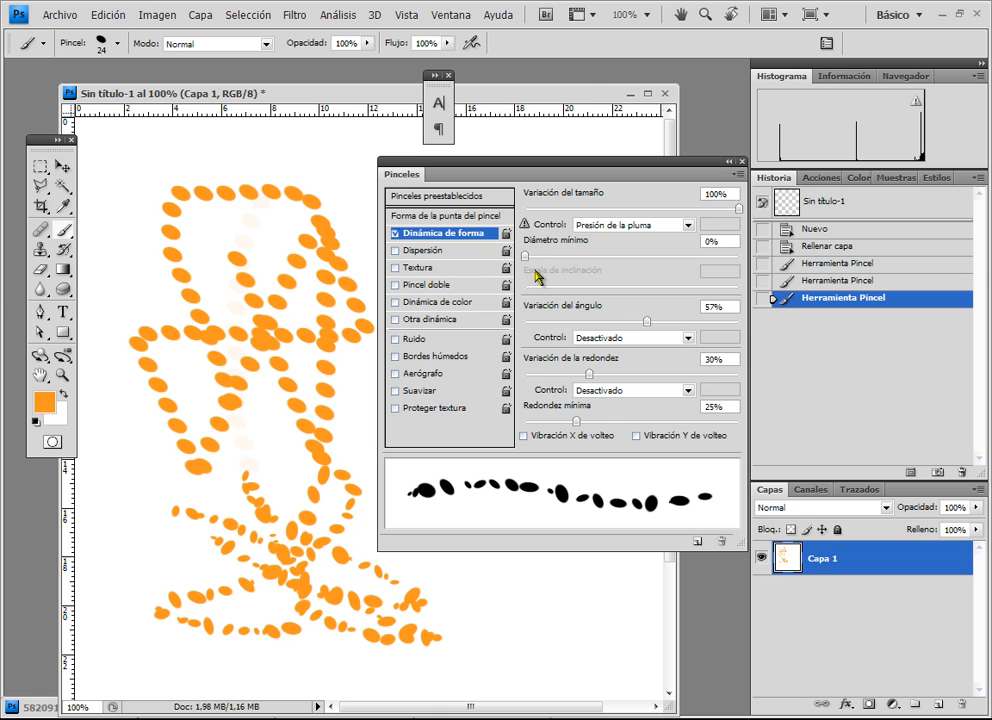
Set the shape dynamics' minimum diameter to 15% and angle variation to 27%, and scribble over the lower strokes.
{"action": "mouse_move", "coordinate": [529, 256]}
{"action": "left_mouse_down"}
{"action": "mouse_move", "coordinate": [692, 257]}
{"action": "mouse_move", "coordinate": [556, 256]}
{"action": "left_mouse_up"}
{"action": "mouse_move", "coordinate": [647, 321]}
{"action": "left_mouse_down"}
{"action": "mouse_move", "coordinate": [545, 323]}
{"action": "mouse_move", "coordinate": [583, 323]}
{"action": "left_mouse_up"}
{"action": "mouse_move", "coordinate": [317, 436]}
{"action": "left_mouse_down"}
{"action": "mouse_move", "coordinate": [475, 634]}
{"action": "mouse_move", "coordinate": [479, 591]}
{"action": "mouse_move", "coordinate": [463, 585]}
{"action": "mouse_move", "coordinate": [241, 625]}
{"action": "mouse_move", "coordinate": [426, 610]}
{"action": "mouse_move", "coordinate": [557, 566]}
{"action": "mouse_move", "coordinate": [520, 593]}
{"action": "mouse_move", "coordinate": [395, 580]}
{"action": "mouse_move", "coordinate": [523, 622]}
{"action": "mouse_move", "coordinate": [456, 607]}
{"action": "mouse_move", "coordinate": [451, 530]}
{"action": "mouse_move", "coordinate": [302, 585]}
{"action": "mouse_move", "coordinate": [579, 637]}
{"action": "left_mouse_up"}
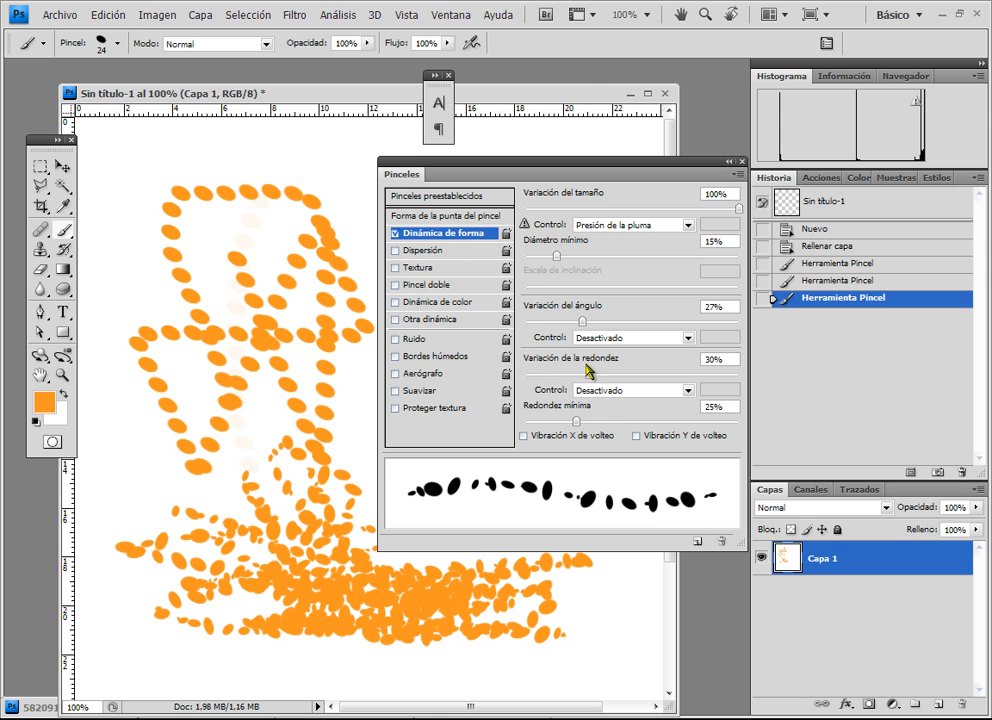
Enable scattering, set it to 679%, and scribble over the upper part of the canvas.
{"action": "left_click", "coordinate": [430, 250]}
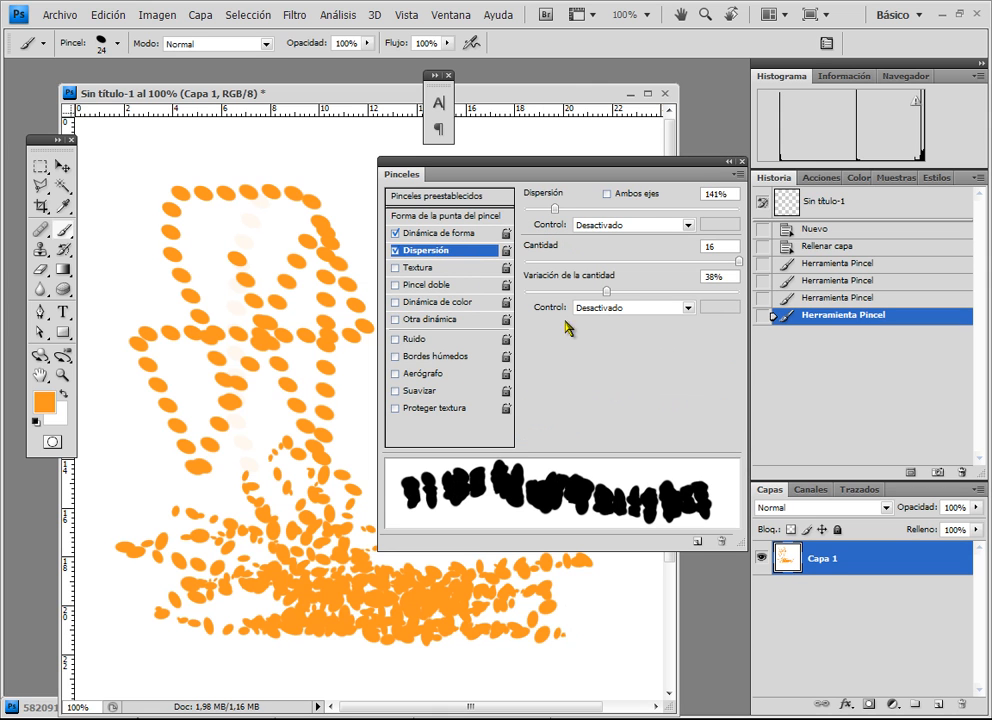
{"action": "mouse_move", "coordinate": [554, 209]}
{"action": "left_mouse_down"}
{"action": "mouse_move", "coordinate": [515, 212]}
{"action": "mouse_move", "coordinate": [738, 212]}
{"action": "mouse_move", "coordinate": [600, 213]}
{"action": "mouse_move", "coordinate": [670, 212]}
{"action": "left_mouse_up"}
{"action": "mouse_move", "coordinate": [173, 172]}
{"action": "left_mouse_down"}
{"action": "mouse_move", "coordinate": [215, 173]}
{"action": "mouse_move", "coordinate": [250, 350]}
{"action": "mouse_move", "coordinate": [239, 261]}
{"action": "mouse_move", "coordinate": [388, 126]}
{"action": "mouse_move", "coordinate": [215, 228]}
{"action": "mouse_move", "coordinate": [299, 514]}
{"action": "mouse_move", "coordinate": [266, 166]}
{"action": "mouse_move", "coordinate": [240, 165]}
{"action": "left_mouse_up"}
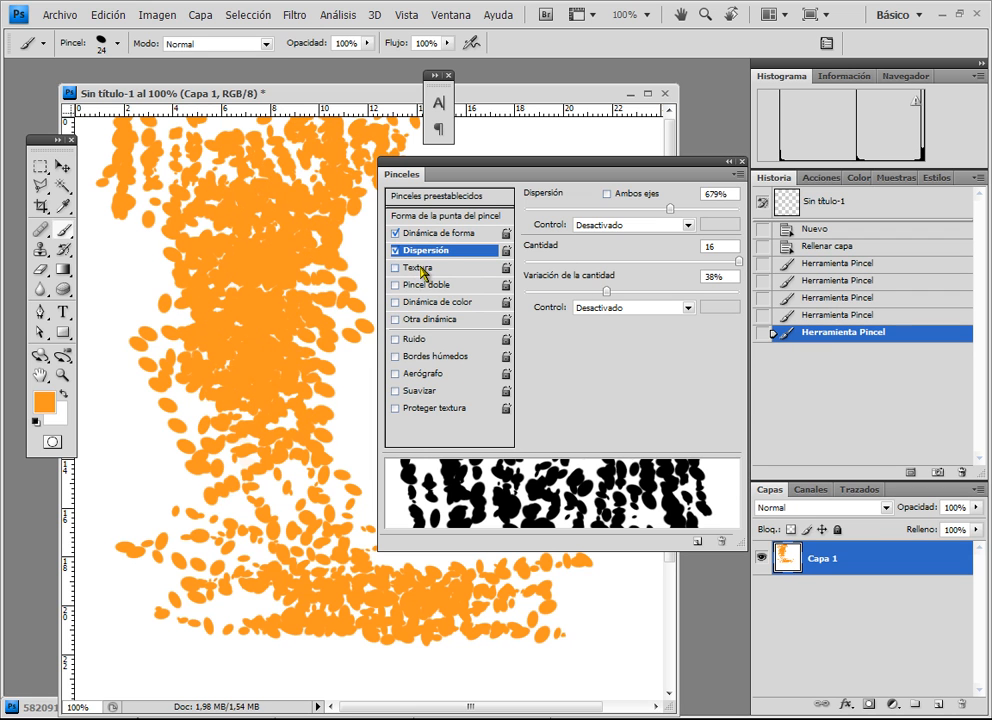
Enable the dual brush with a 77 px diameter and 28% spacing, and paint test strokes over the orange area.
{"action": "left_click", "coordinate": [421, 268]}
{"action": "left_click", "coordinate": [395, 268]}
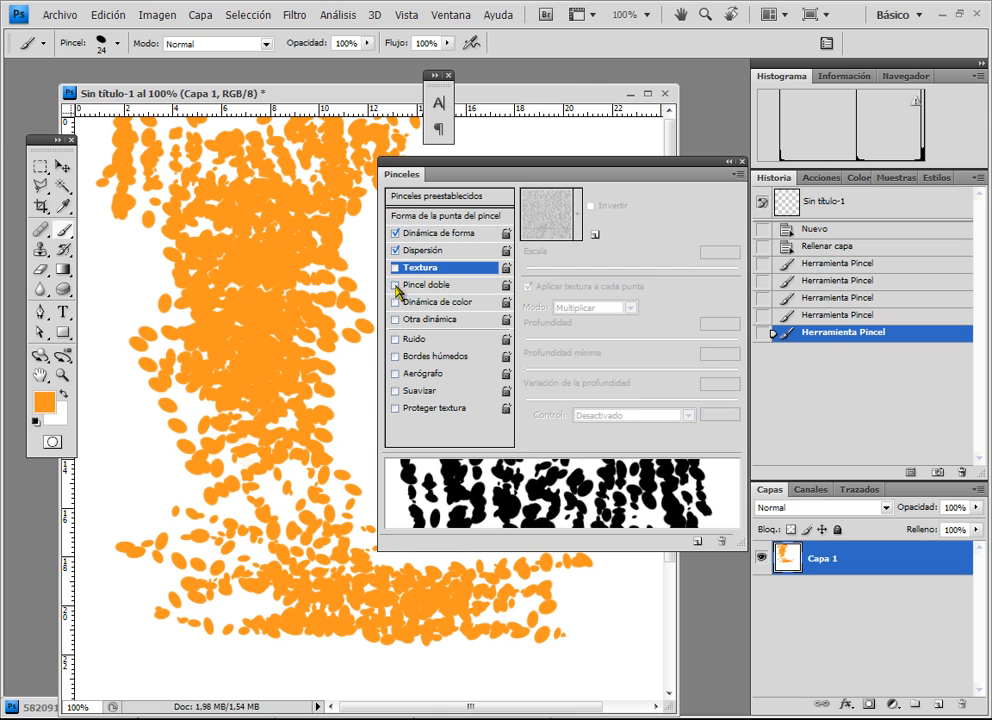
{"action": "left_click", "coordinate": [396, 285]}
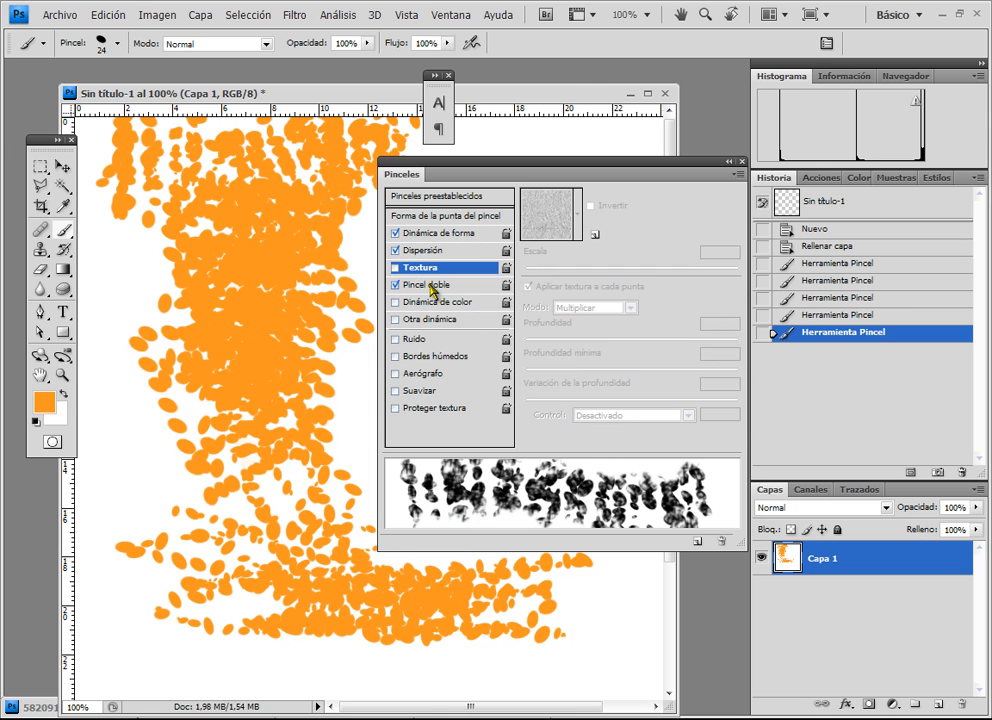
{"action": "left_click", "coordinate": [433, 288]}
{"action": "mouse_move", "coordinate": [631, 354]}
{"action": "left_mouse_down"}
{"action": "mouse_move", "coordinate": [655, 349]}
{"action": "mouse_move", "coordinate": [605, 350]}
{"action": "left_mouse_up"}
{"action": "mouse_move", "coordinate": [572, 391]}
{"action": "left_mouse_down"}
{"action": "mouse_move", "coordinate": [668, 386]}
{"action": "mouse_move", "coordinate": [528, 392]}
{"action": "mouse_move", "coordinate": [553, 386]}
{"action": "left_mouse_up"}
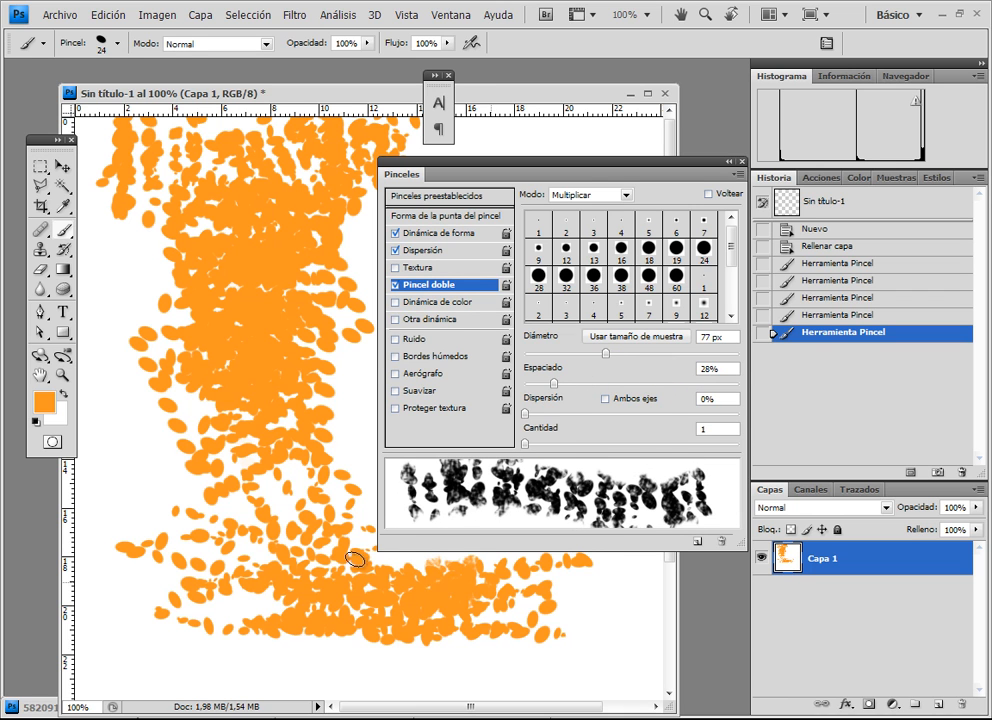
{"action": "left_click_drag", "start_coordinate": [309, 376], "coordinate": [341, 340]}
Enable color dynamics with a 53% hue variation and scribble multicolored strokes along the bottom of the canvas.
{"action": "left_click", "coordinate": [433, 306]}
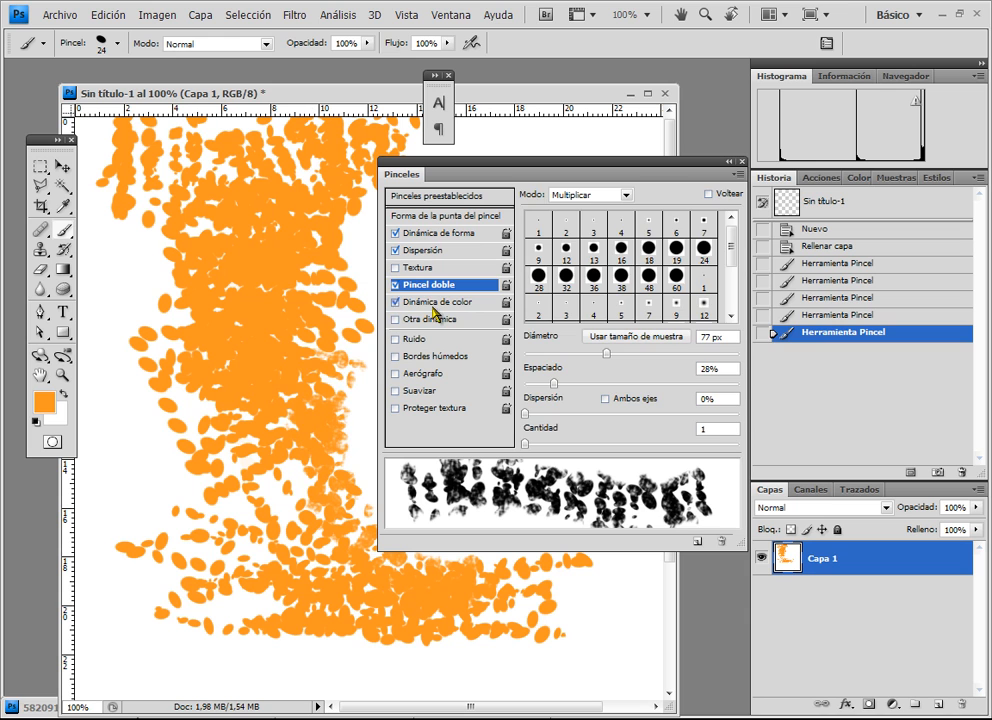
{"action": "left_click_drag", "start_coordinate": [525, 262], "coordinate": [638, 263]}
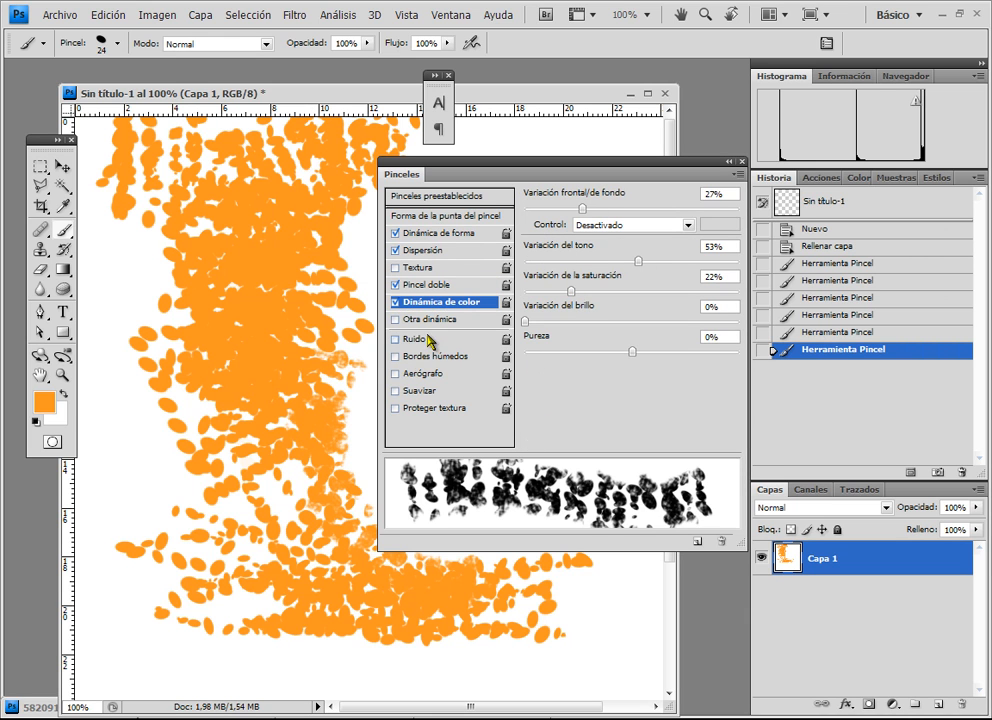
{"action": "mouse_move", "coordinate": [502, 667]}
{"action": "left_mouse_down"}
{"action": "mouse_move", "coordinate": [582, 593]}
{"action": "mouse_move", "coordinate": [590, 625]}
{"action": "mouse_move", "coordinate": [257, 655]}
{"action": "mouse_move", "coordinate": [472, 678]}
{"action": "mouse_move", "coordinate": [150, 636]}
{"action": "mouse_move", "coordinate": [500, 658]}
{"action": "mouse_move", "coordinate": [652, 577]}
{"action": "mouse_move", "coordinate": [525, 705]}
{"action": "mouse_move", "coordinate": [170, 491]}
{"action": "mouse_move", "coordinate": [219, 491]}
{"action": "mouse_move", "coordinate": [178, 508]}
{"action": "left_mouse_up"}
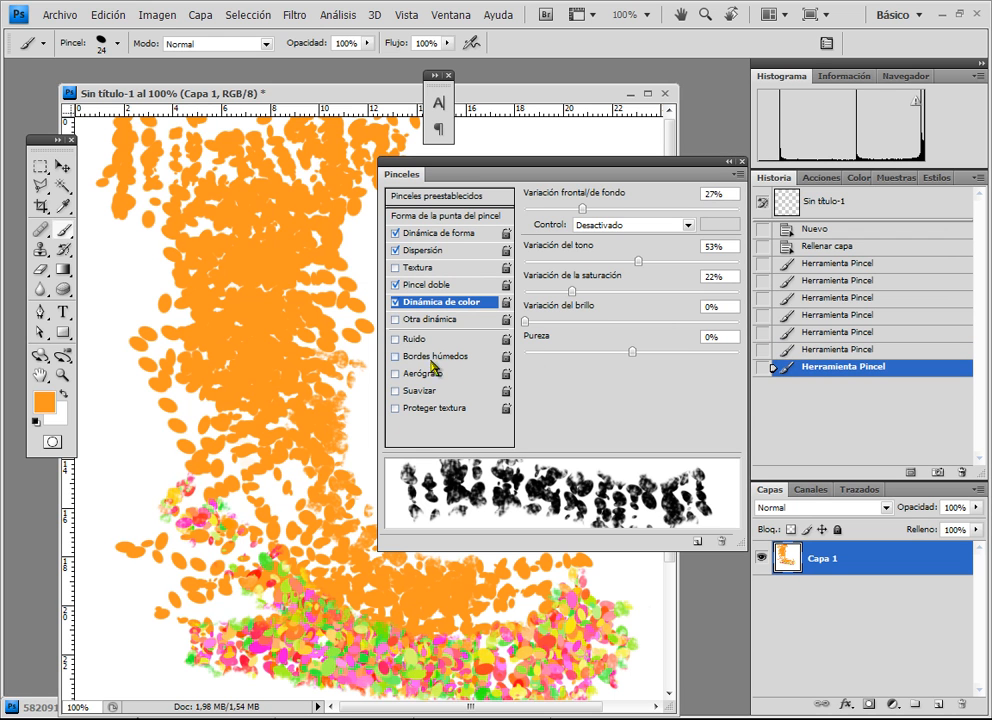
Enable other dynamics with 28% opacity and 12% flow variation, add noise and wet edges, and paint over the orange area.
{"action": "left_click", "coordinate": [416, 320]}
{"action": "left_click_drag", "start_coordinate": [535, 210], "coordinate": [584, 208]}
{"action": "mouse_move", "coordinate": [553, 260]}
{"action": "left_mouse_down"}
{"action": "mouse_move", "coordinate": [551, 275]}
{"action": "mouse_move", "coordinate": [593, 268]}
{"action": "mouse_move", "coordinate": [549, 263]}
{"action": "left_mouse_up"}
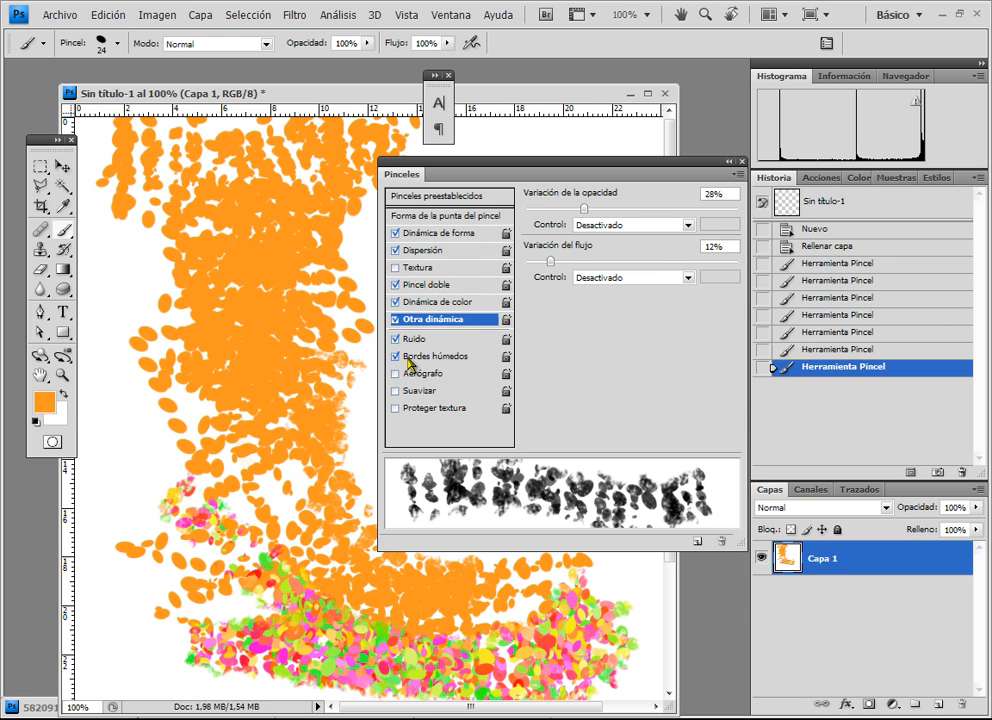
{"action": "mouse_move", "coordinate": [281, 309]}
{"action": "left_mouse_down"}
{"action": "mouse_move", "coordinate": [239, 516]}
{"action": "mouse_move", "coordinate": [199, 288]}
{"action": "mouse_move", "coordinate": [261, 204]}
{"action": "left_mouse_up"}
Reduce the tip spacing to 1%, enable airbrush, smoothing and texture protection, and paint test strokes across the canvas.
{"action": "left_click", "coordinate": [430, 216]}
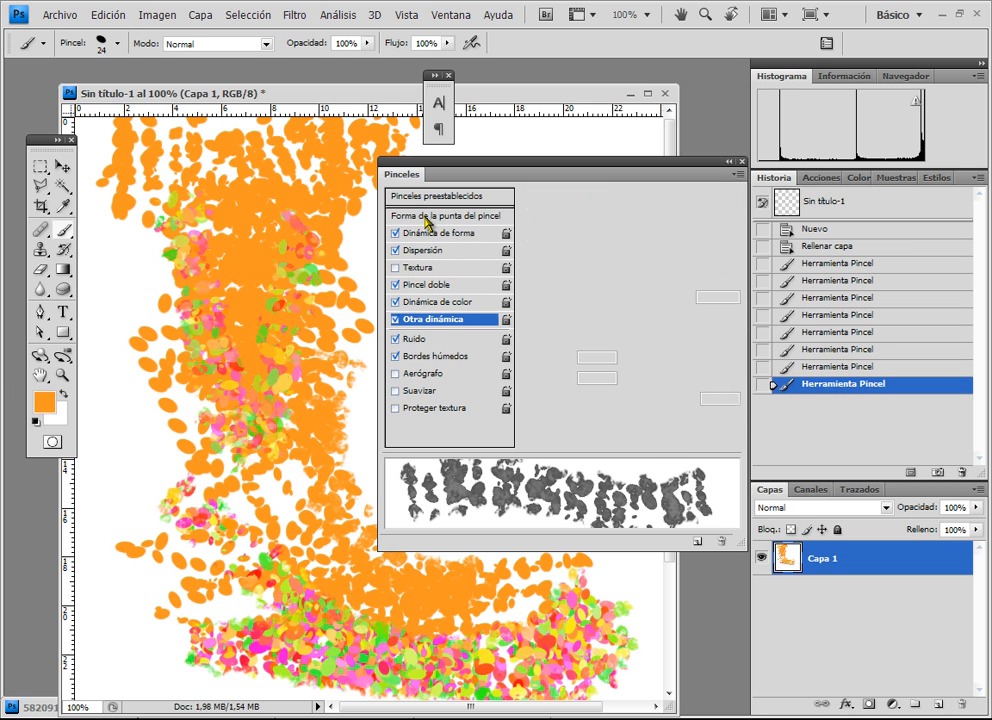
{"action": "mouse_move", "coordinate": [671, 451]}
{"action": "left_mouse_down"}
{"action": "mouse_move", "coordinate": [460, 445]}
{"action": "mouse_move", "coordinate": [720, 460]}
{"action": "mouse_move", "coordinate": [740, 440]}
{"action": "mouse_move", "coordinate": [487, 438]}
{"action": "left_mouse_up"}
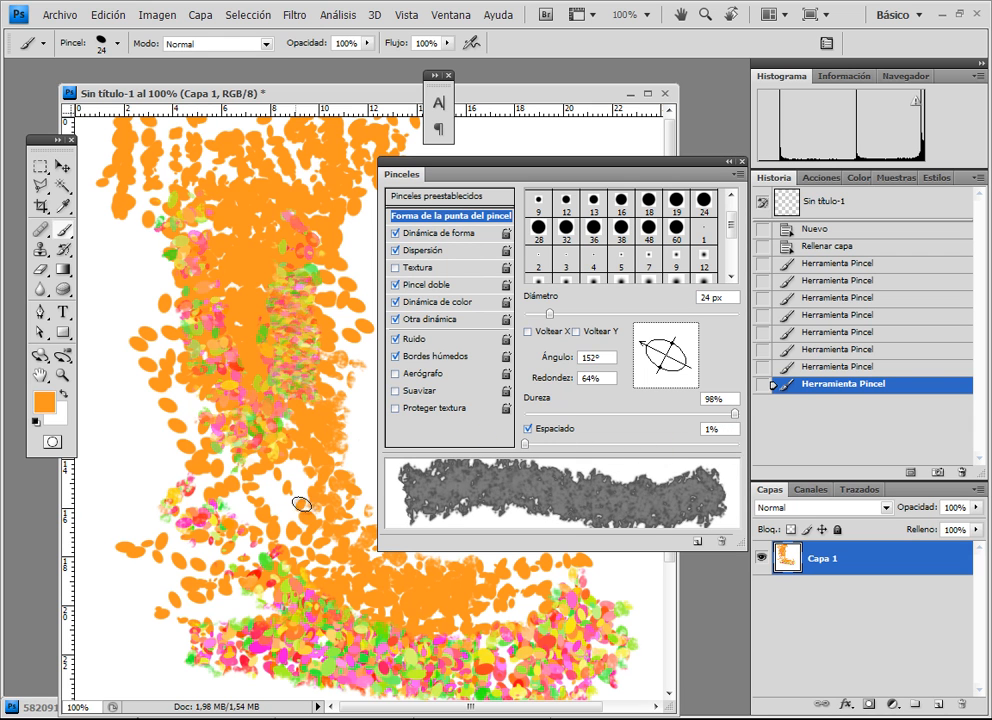
{"action": "left_click_drag", "start_coordinate": [537, 606], "coordinate": [503, 569]}
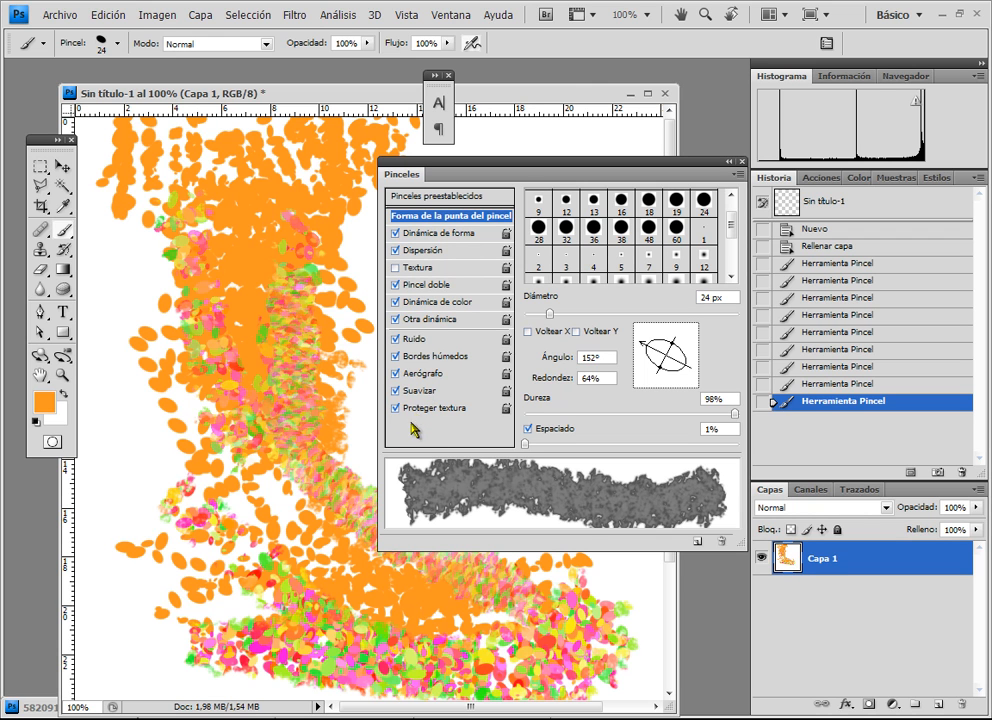
{"action": "mouse_move", "coordinate": [327, 219]}
{"action": "left_mouse_down"}
{"action": "mouse_move", "coordinate": [146, 489]}
{"action": "mouse_move", "coordinate": [141, 326]}
{"action": "left_mouse_up"}
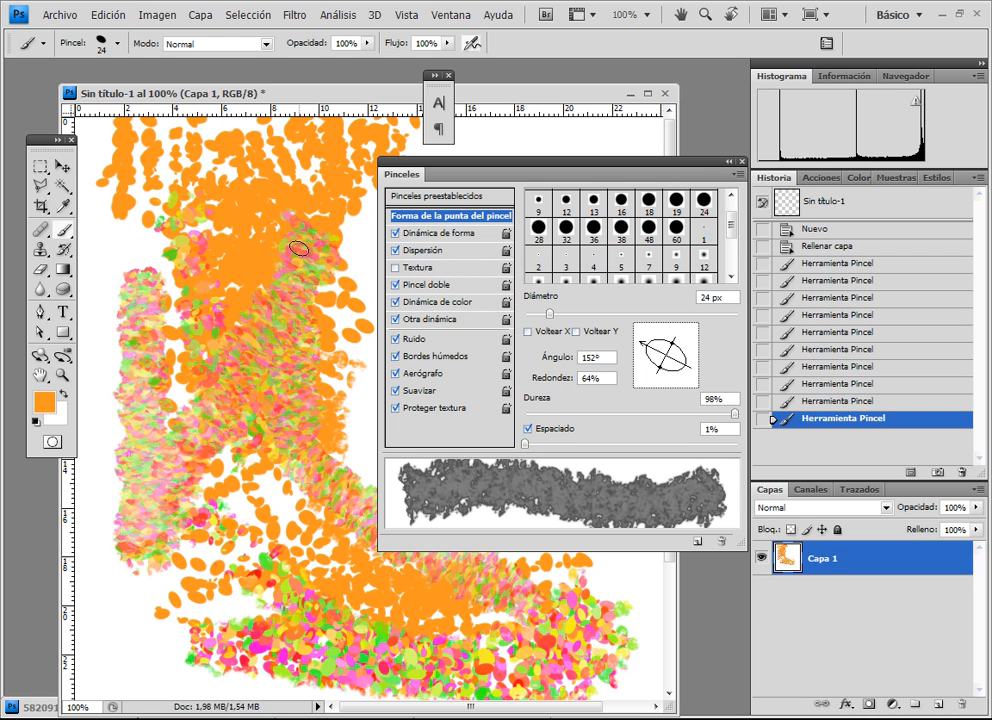
{"action": "left_click", "coordinate": [727, 162]}
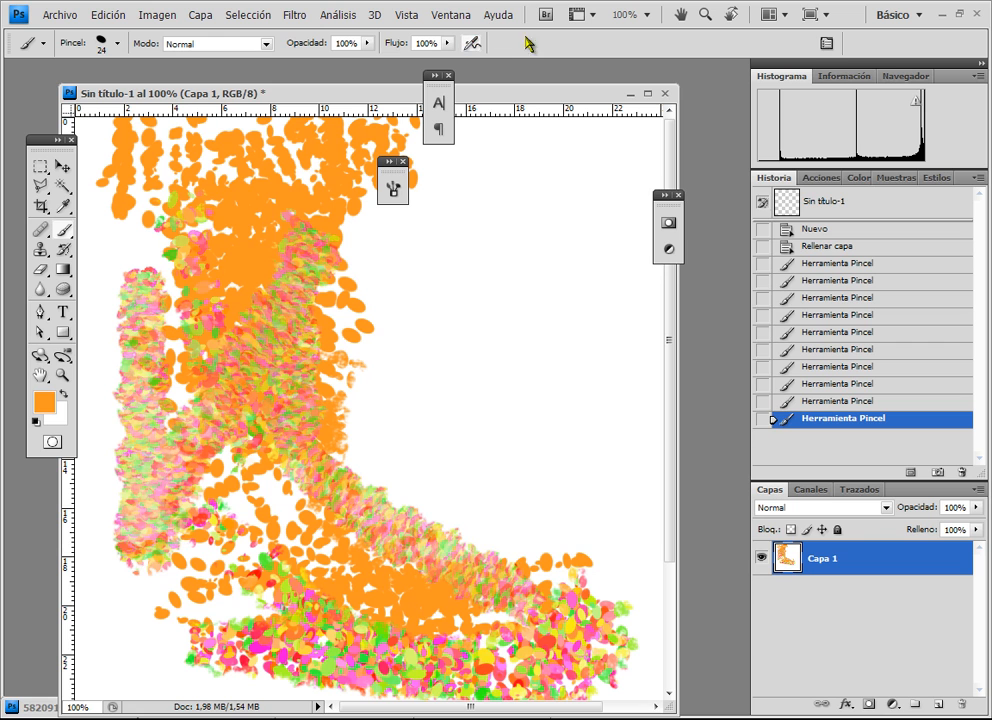
Turn off all the enabled brush dynamics and effects, and pick the hard round 60 px tip.
{"action": "left_click", "coordinate": [829, 44]}
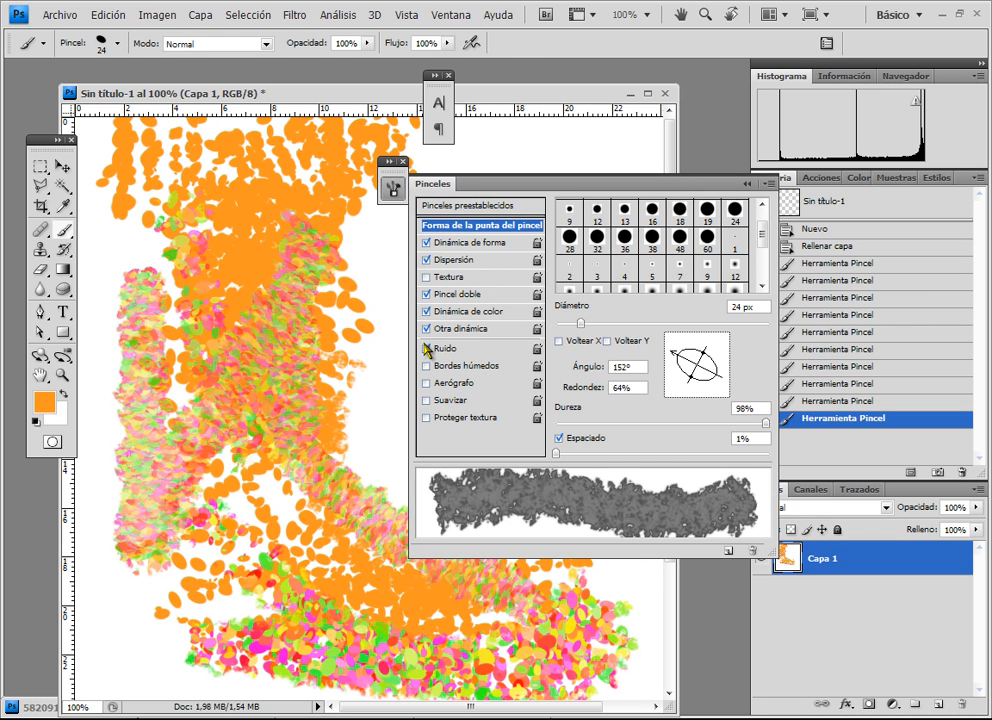
{"action": "left_click", "coordinate": [426, 294]}
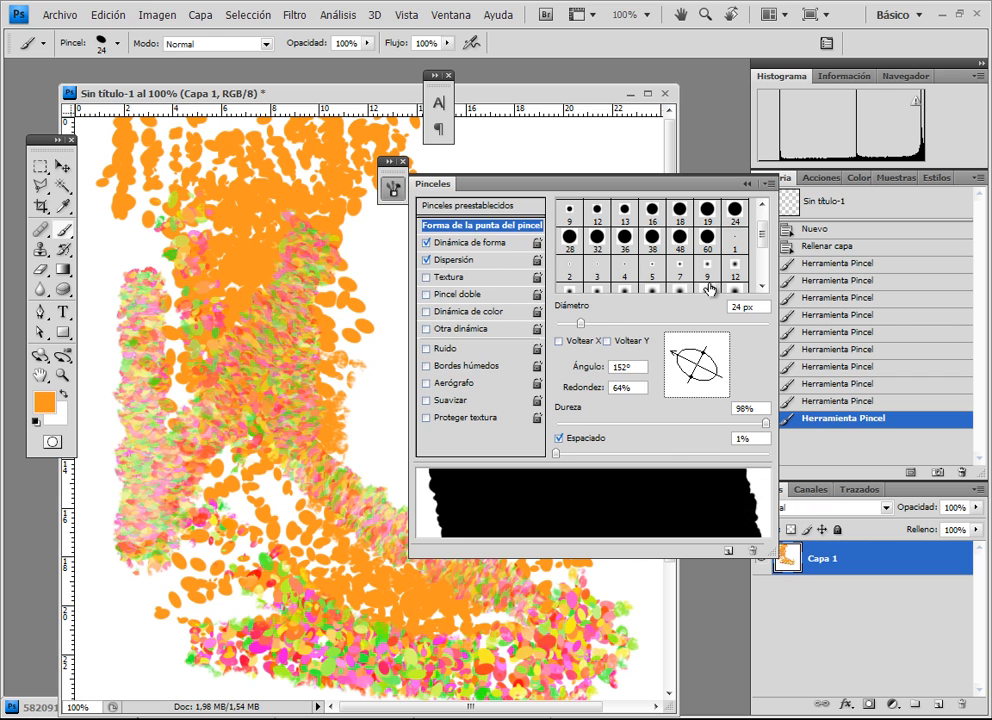
{"action": "left_click", "coordinate": [707, 242]}
{"action": "left_click", "coordinate": [426, 260]}
{"action": "left_click", "coordinate": [426, 242]}
{"action": "scroll", "coordinate": [725, 257], "scroll_direction": "down", "scroll_amount": 1}
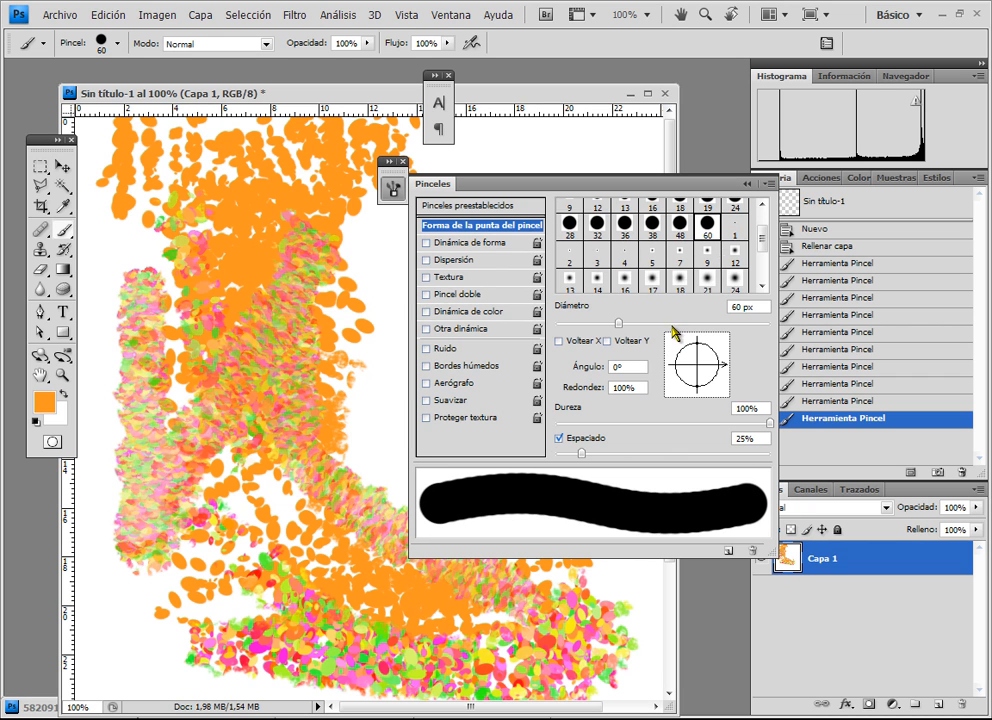
Adjust the spacing and hardness of the 60 px tip, and collapse the brush settings.
{"action": "left_click_drag", "start_coordinate": [582, 455], "coordinate": [557, 457]}
{"action": "mouse_move", "coordinate": [612, 422]}
{"action": "left_mouse_down"}
{"action": "mouse_move", "coordinate": [604, 422]}
{"action": "mouse_move", "coordinate": [716, 421]}
{"action": "left_mouse_up"}
{"action": "left_click_drag", "start_coordinate": [557, 455], "coordinate": [572, 456]}
{"action": "left_click", "coordinate": [749, 185]}
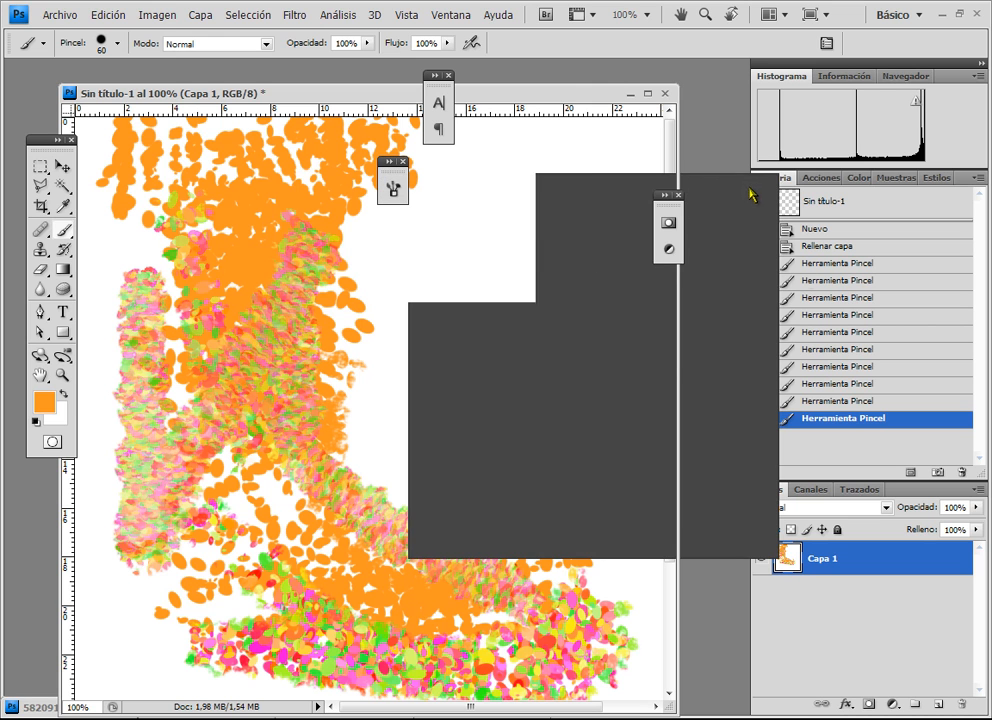
Revert the document to the first Herramienta Pincel history state and switch to the Rectangular Marquee tool.
{"action": "left_click", "coordinate": [839, 262]}
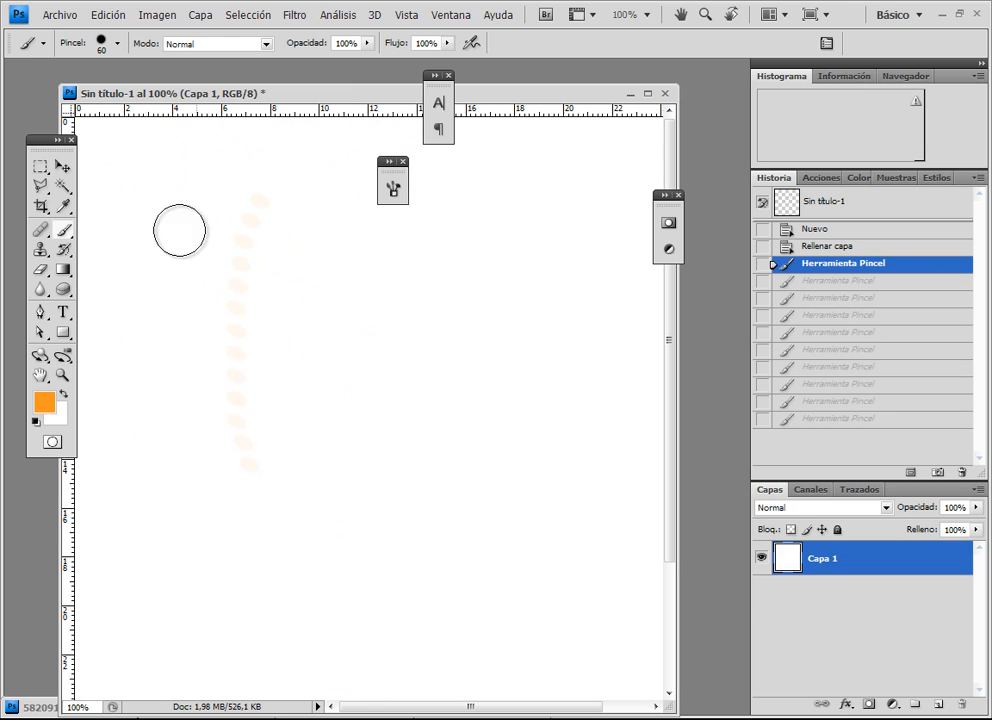
{"action": "left_click", "coordinate": [40, 166]}
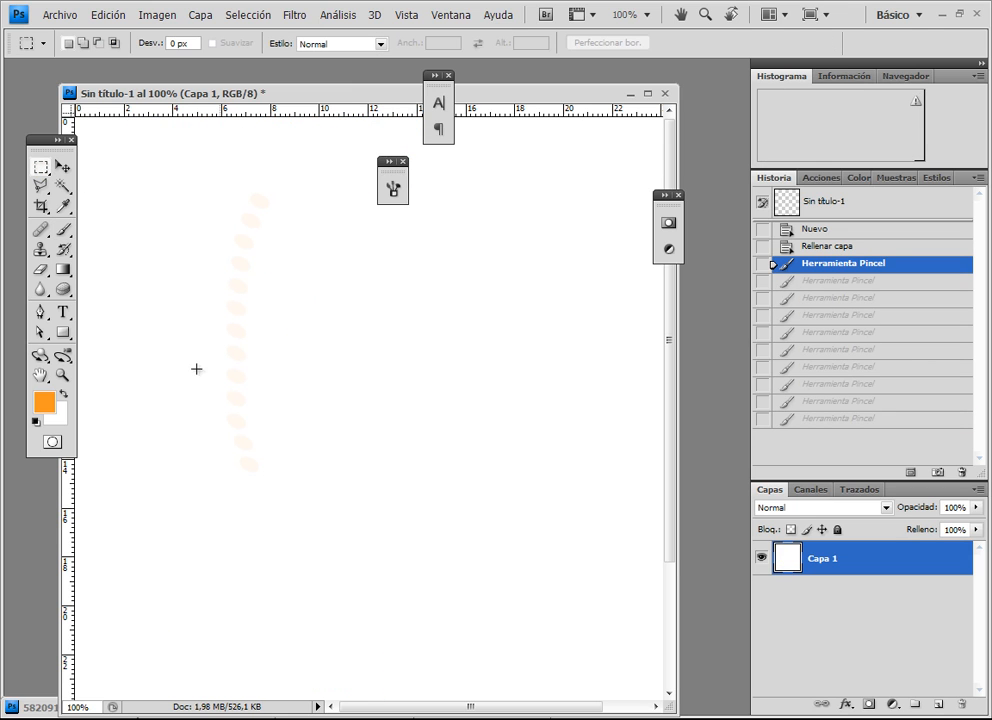
Create a new transparent document 30 pixels wide and 30 pixels high.
{"action": "left_click", "coordinate": [55, 16]}
{"action": "left_click", "coordinate": [66, 36]}
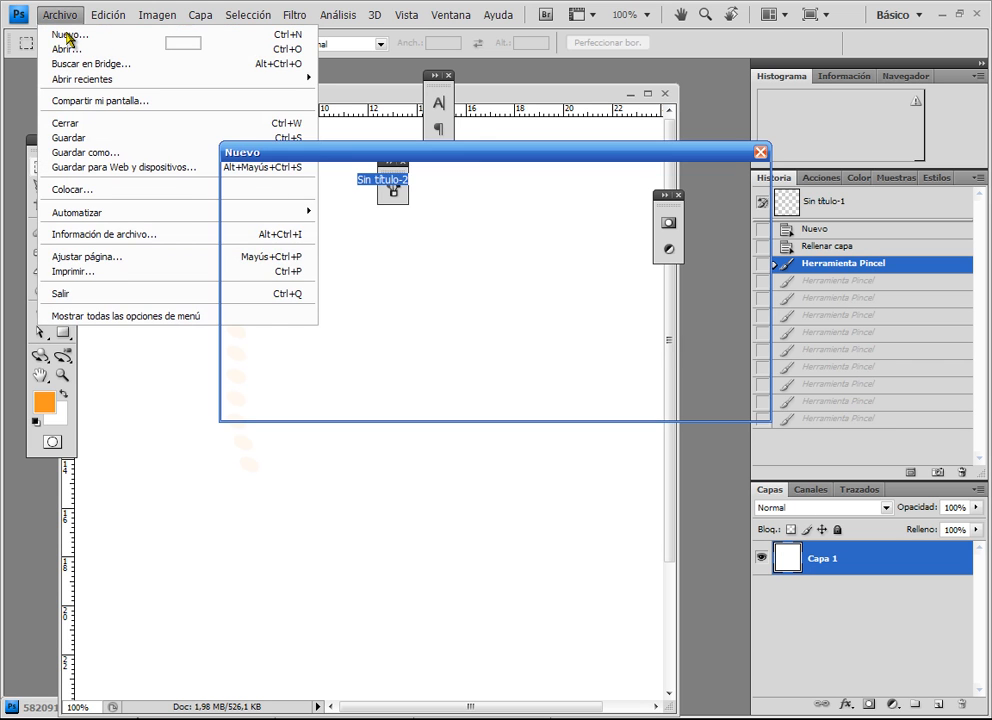
{"action": "double_click", "coordinate": [385, 252]}
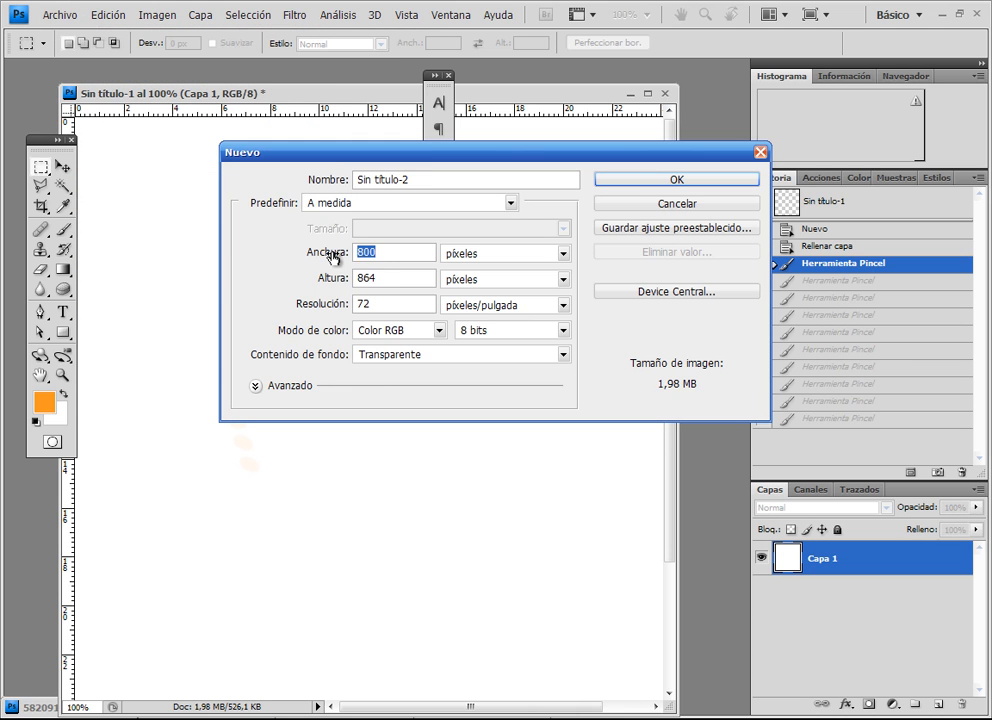
{"action": "type", "text": "30"}
{"action": "left_click", "coordinate": [325, 279]}
{"action": "type", "text": "30"}
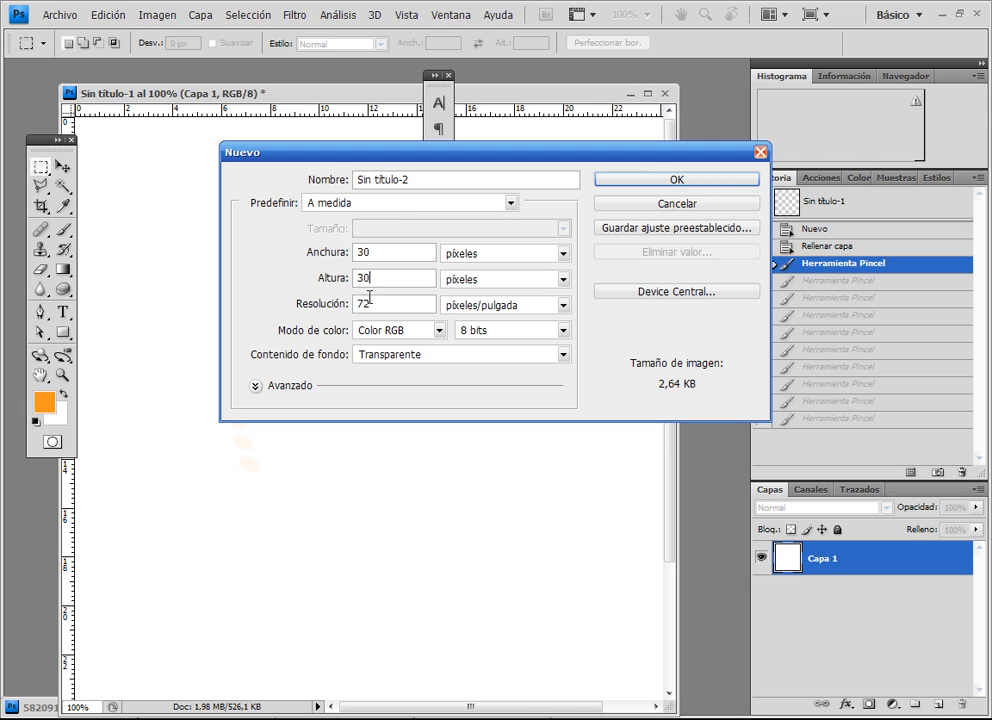
{"action": "left_click", "coordinate": [690, 182]}
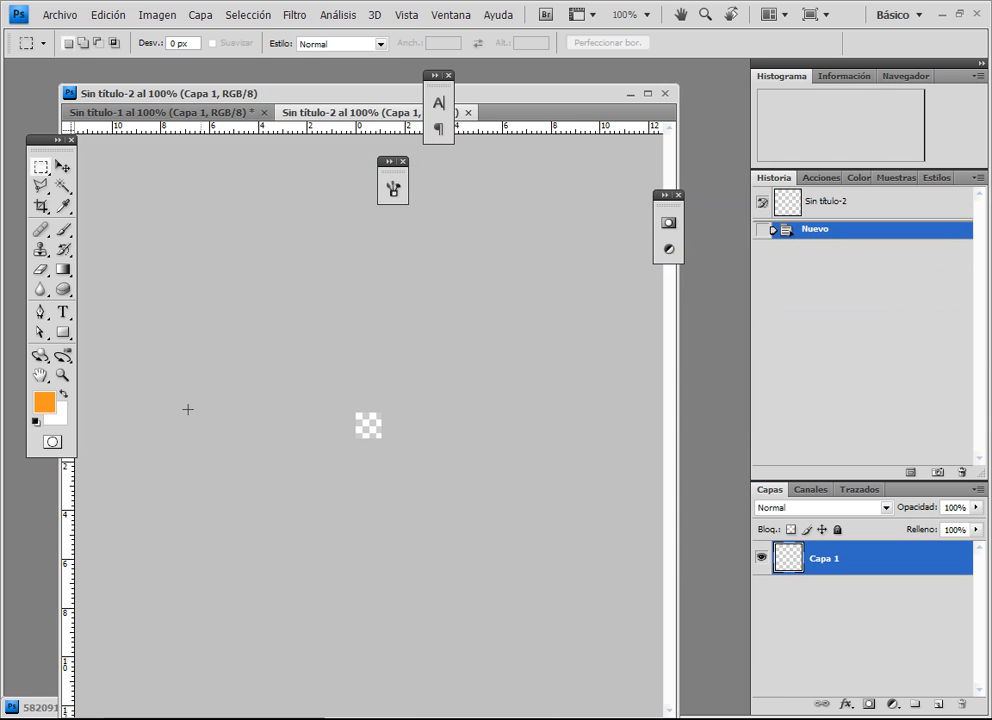
Set the foreground color to black (#000000) for the new small document.
{"action": "left_click", "coordinate": [62, 375]}
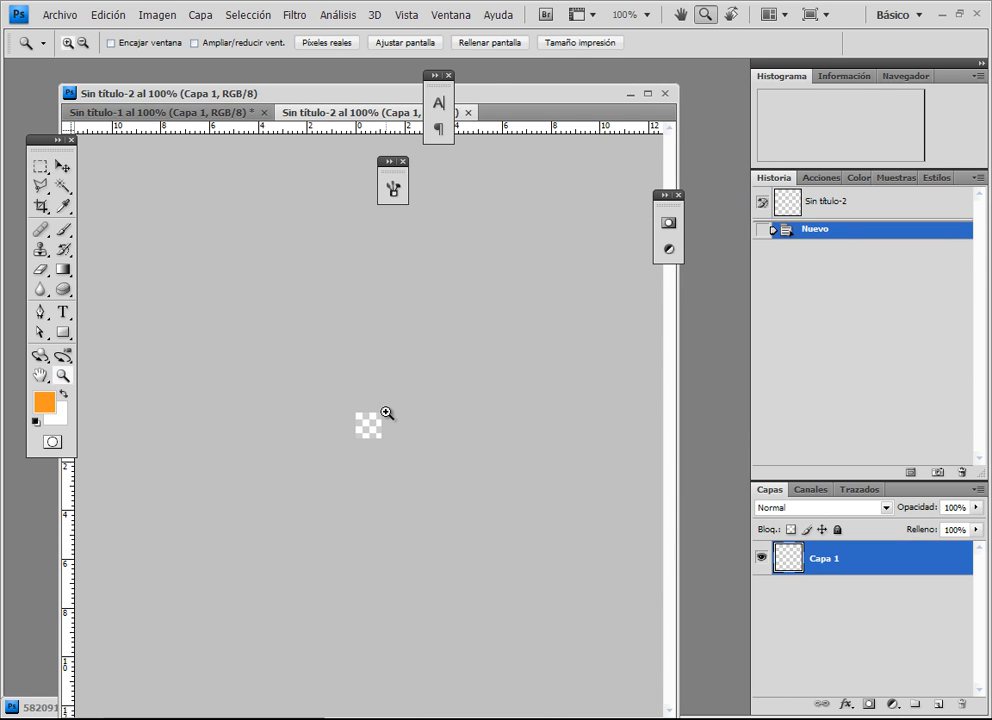
{"action": "left_click", "coordinate": [383, 413]}
{"action": "left_click", "coordinate": [381, 414]}
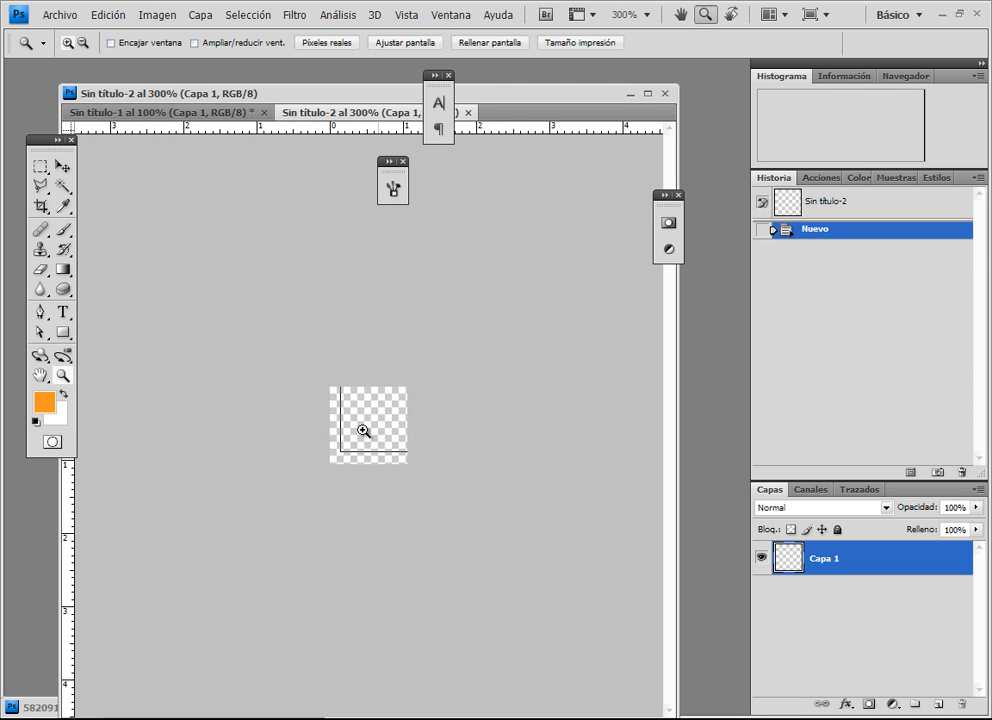
{"action": "left_click", "coordinate": [363, 428]}
{"action": "left_click", "coordinate": [372, 436]}
{"action": "left_click", "coordinate": [44, 402]}
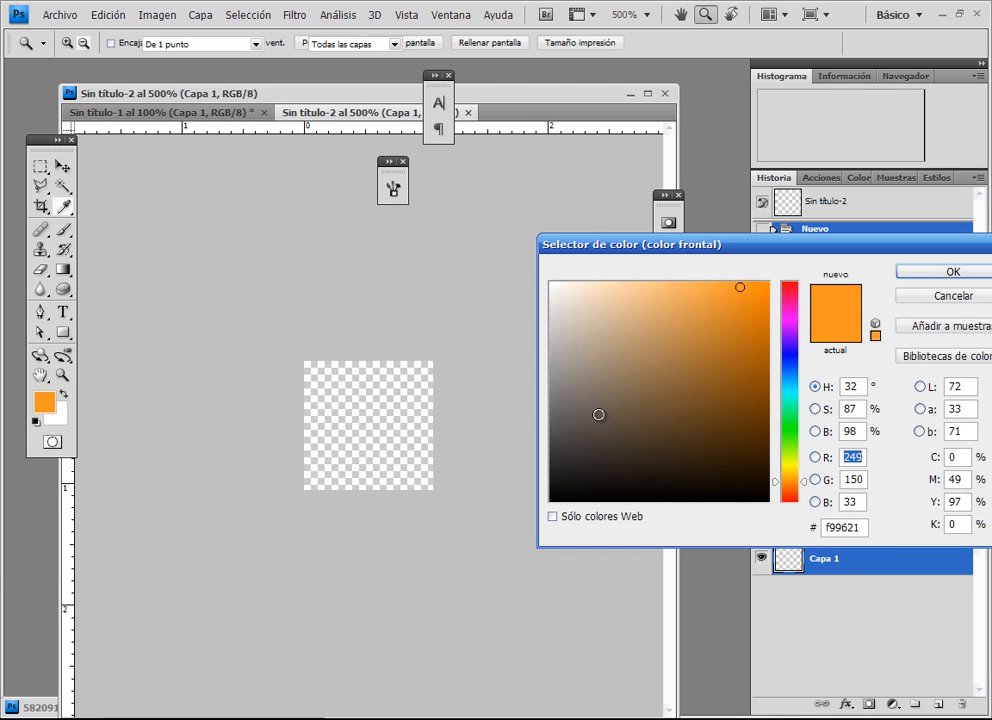
{"action": "left_click", "coordinate": [579, 456]}
{"action": "left_click_drag", "start_coordinate": [571, 463], "coordinate": [515, 508]}
{"action": "left_click", "coordinate": [918, 273]}
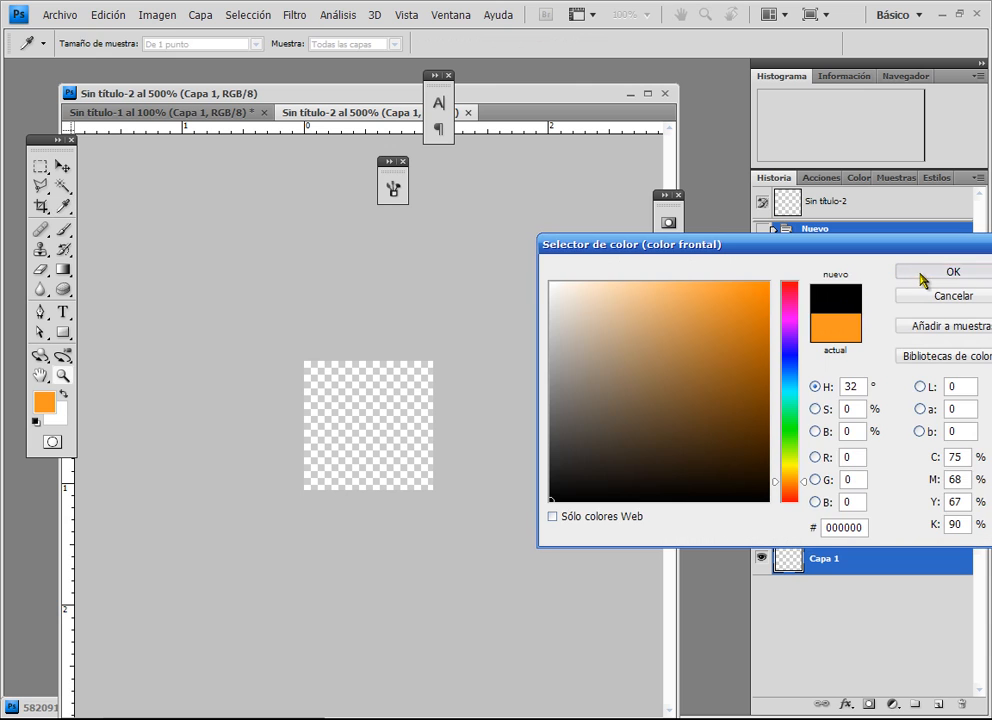
Make a square marquee selection around the middle of the small canvas, fill it with black, and deselect.
{"action": "left_click", "coordinate": [40, 166]}
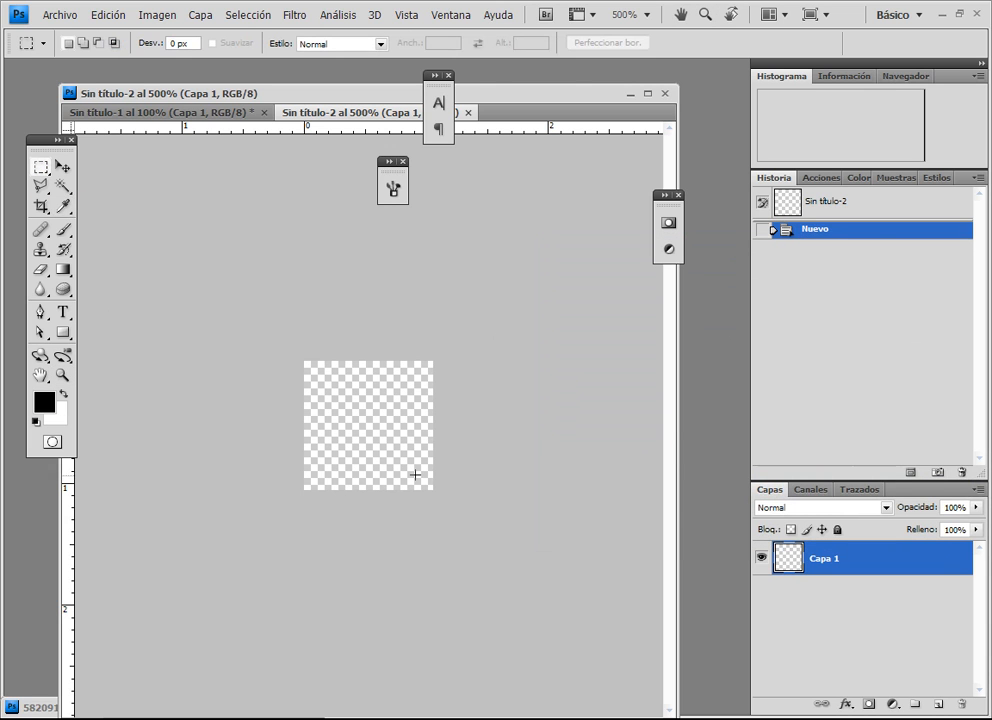
{"action": "left_click_drag", "start_coordinate": [410, 440], "coordinate": [415, 468]}
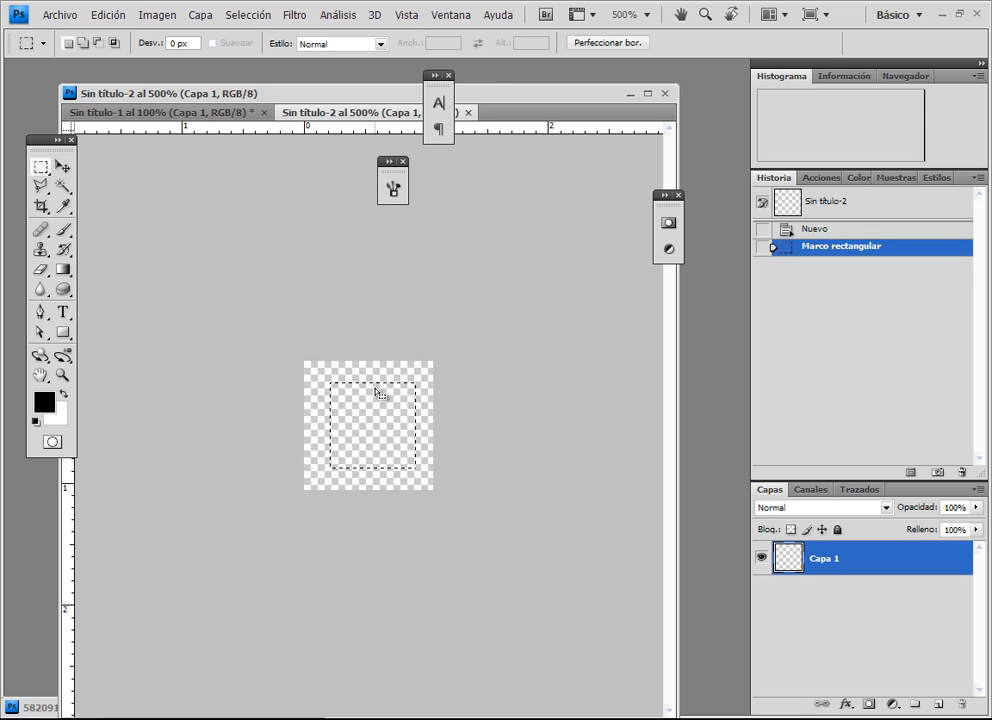
{"action": "key", "text": "alt+BackSpace"}
{"action": "key", "text": "ctrl+d"}
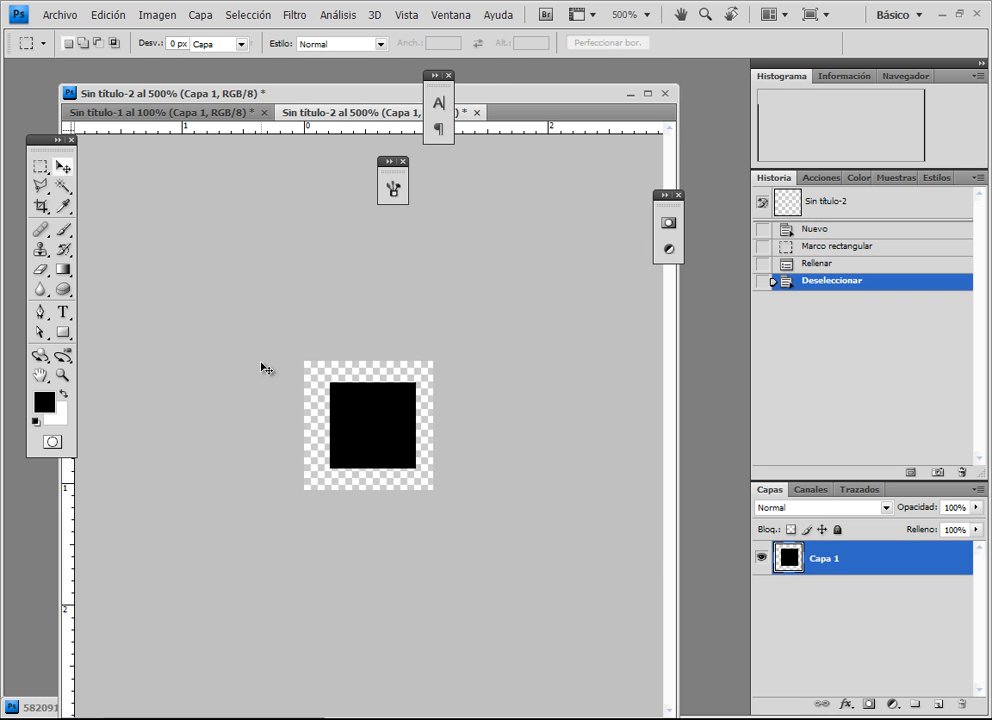
Move the black square slightly to the left to center it horizontally on the small canvas.
{"action": "key", "text": "v"}
{"action": "left_click_drag", "start_coordinate": [362, 397], "coordinate": [357, 397]}
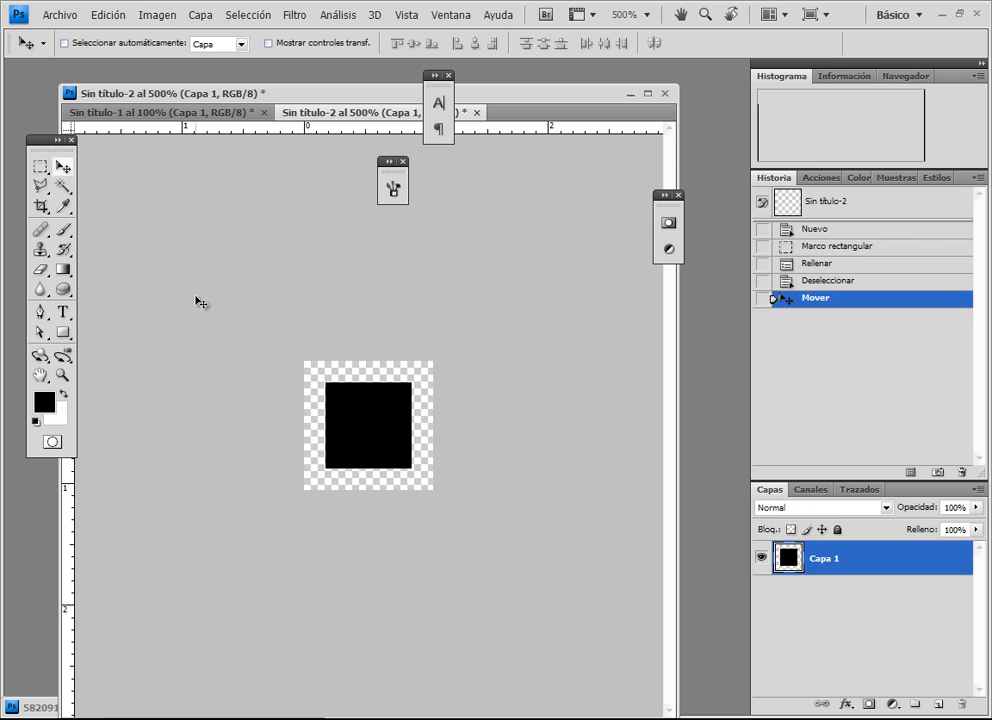
Activate the Brush tool and choose the hard round 4 px tip from the brush presets.
{"action": "left_click", "coordinate": [64, 231]}
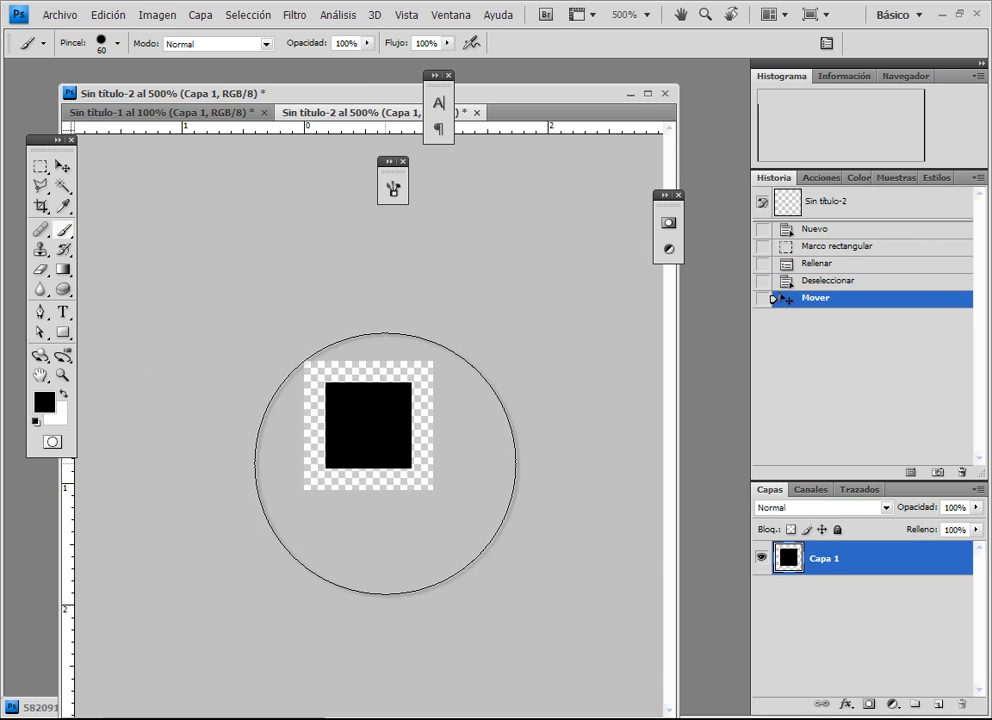
{"action": "left_click", "coordinate": [118, 44]}
{"action": "left_click_drag", "start_coordinate": [50, 88], "coordinate": [37, 90]}
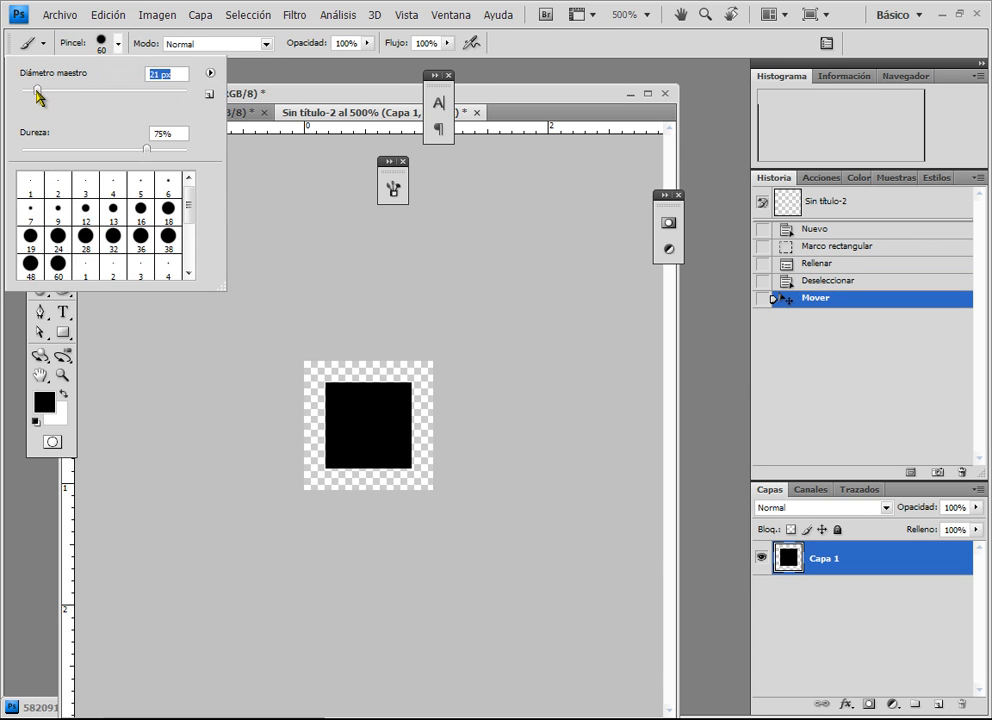
{"action": "left_click", "coordinate": [32, 190]}
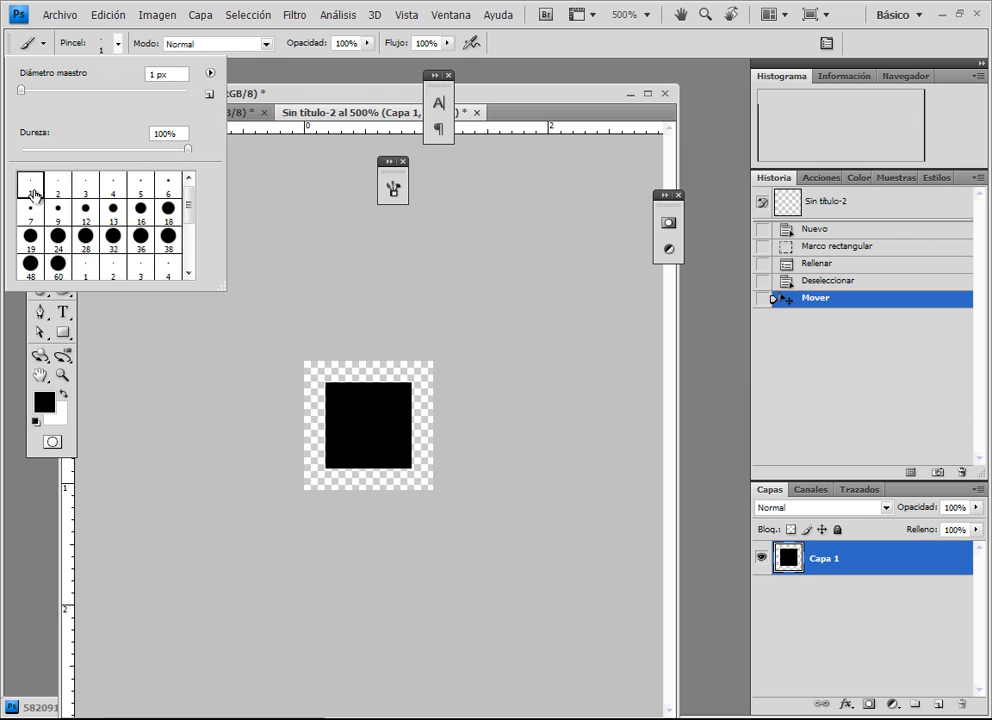
{"action": "left_click", "coordinate": [113, 187]}
{"action": "left_click", "coordinate": [271, 303]}
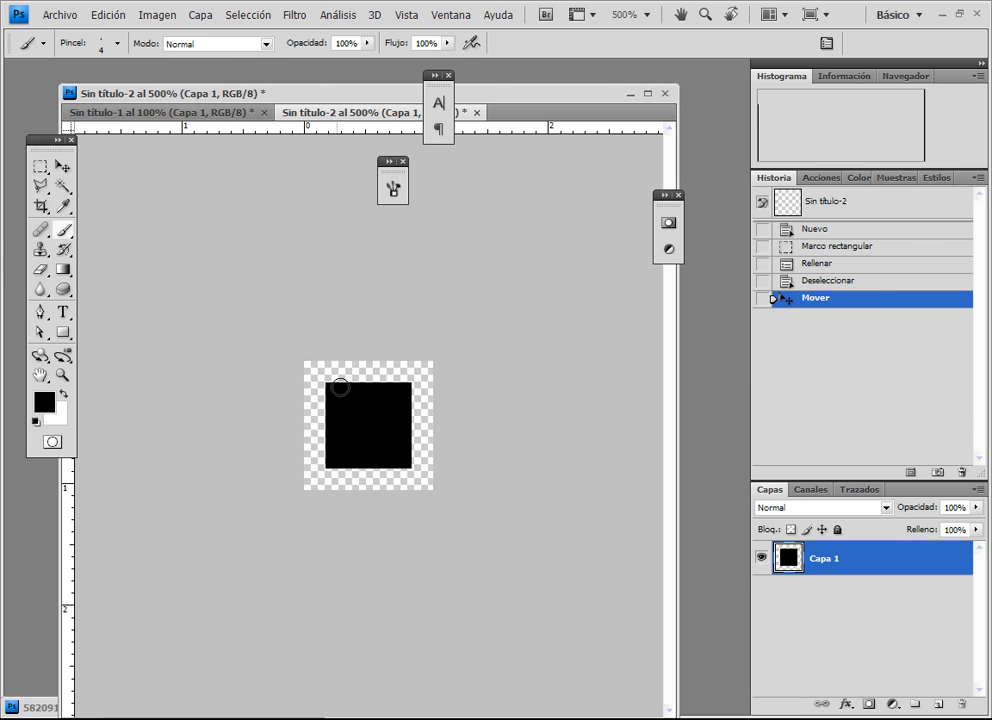
Paint small irregular bumps and spikes in black around all four edges of the square to roughen its outline.
{"action": "left_click_drag", "start_coordinate": [361, 388], "coordinate": [349, 384]}
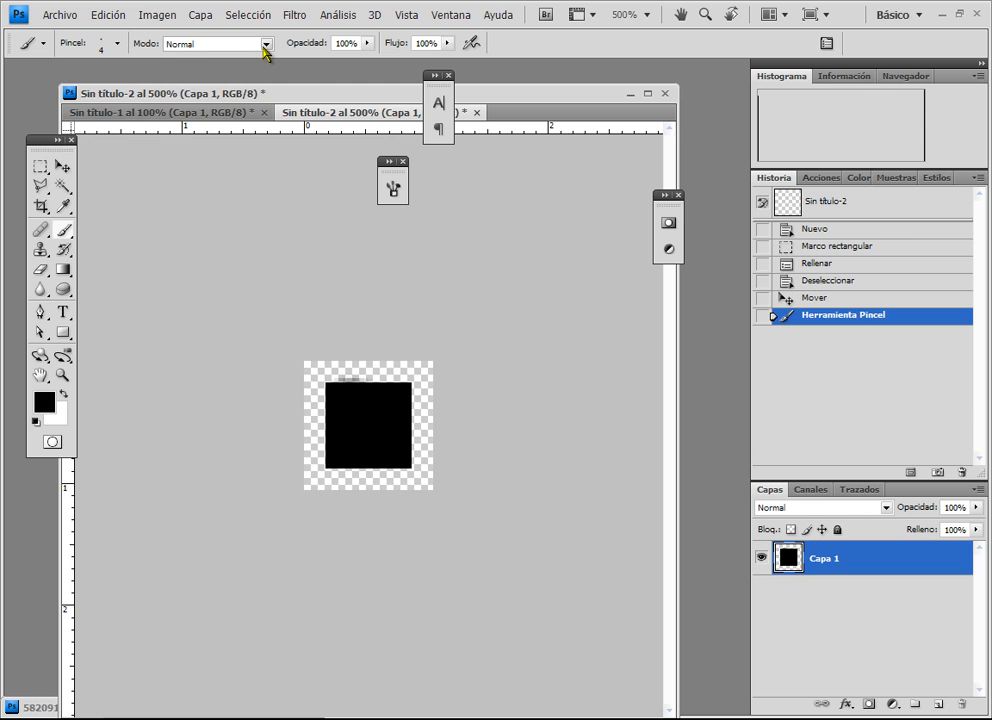
{"action": "mouse_move", "coordinate": [361, 381]}
{"action": "left_mouse_down"}
{"action": "mouse_move", "coordinate": [332, 381]}
{"action": "mouse_move", "coordinate": [394, 383]}
{"action": "mouse_move", "coordinate": [421, 403]}
{"action": "mouse_move", "coordinate": [412, 447]}
{"action": "left_mouse_up"}
{"action": "key", "text": "ctrl+z"}
{"action": "left_click", "coordinate": [394, 466]}
{"action": "left_click", "coordinate": [388, 474]}
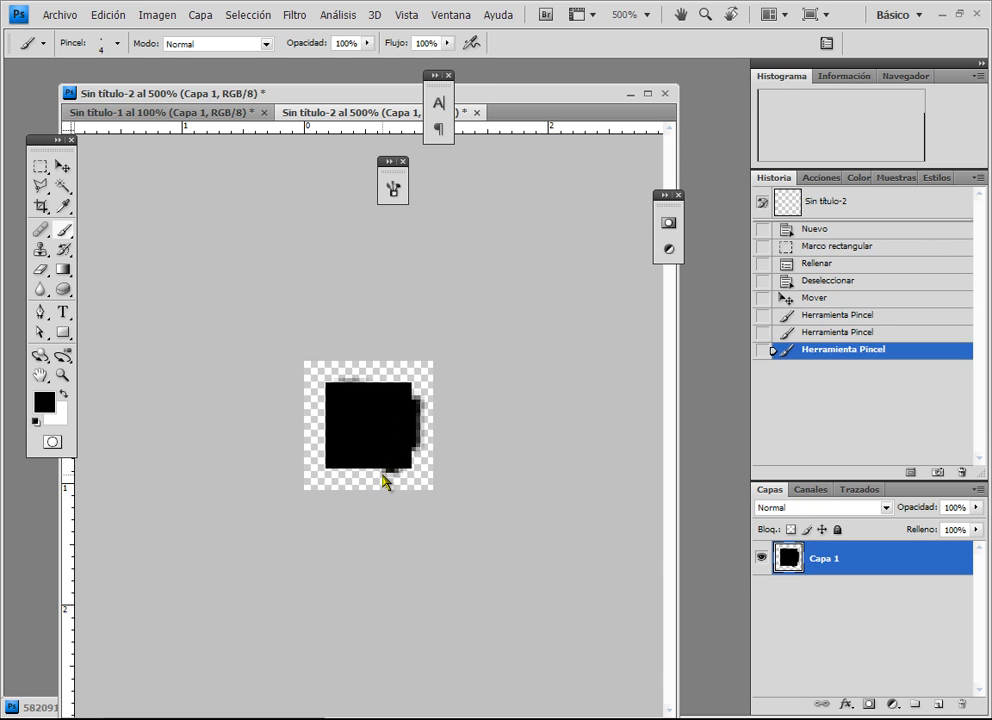
{"action": "left_click", "coordinate": [385, 479]}
{"action": "left_click", "coordinate": [384, 477]}
{"action": "left_click", "coordinate": [382, 476]}
{"action": "left_click", "coordinate": [356, 460]}
{"action": "left_click", "coordinate": [346, 456]}
{"action": "left_click", "coordinate": [342, 450]}
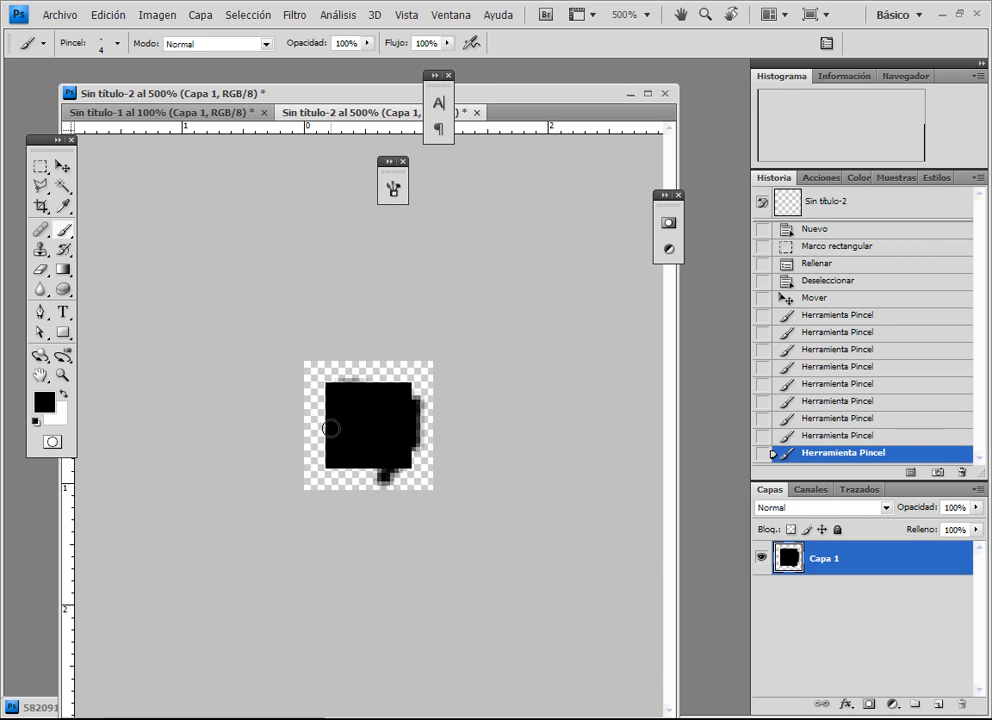
{"action": "left_click", "coordinate": [332, 428]}
{"action": "left_click", "coordinate": [327, 426]}
{"action": "left_click", "coordinate": [325, 424]}
{"action": "left_click", "coordinate": [333, 380]}
{"action": "left_click", "coordinate": [349, 379]}
{"action": "left_click", "coordinate": [363, 379]}
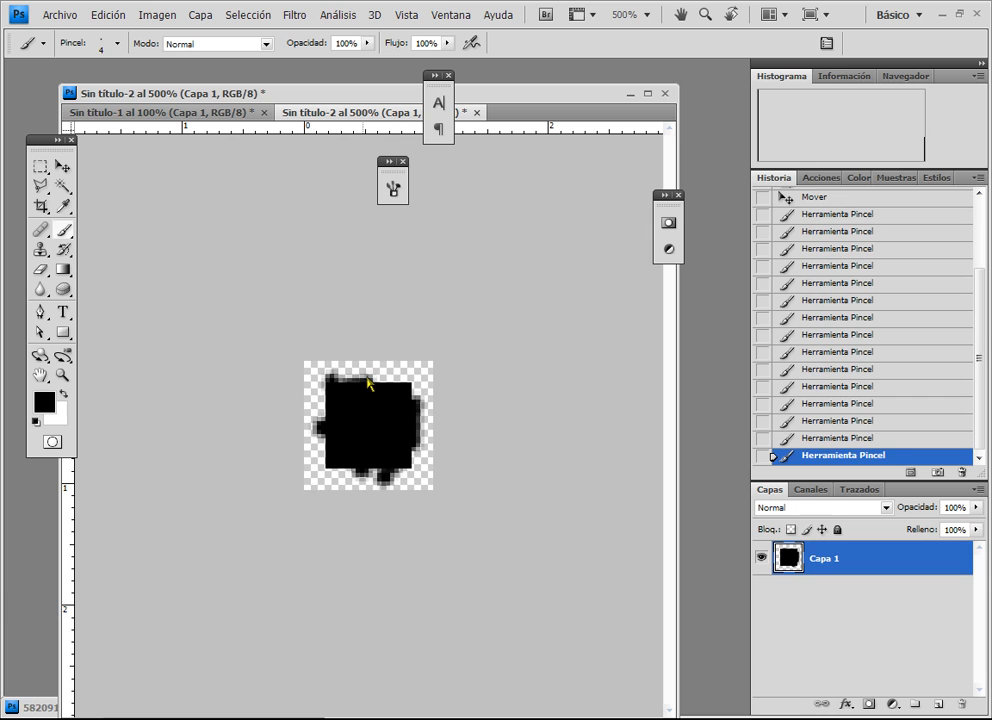
{"action": "left_click", "coordinate": [370, 371]}
{"action": "left_click_drag", "start_coordinate": [392, 386], "coordinate": [393, 363]}
{"action": "left_click", "coordinate": [416, 386]}
{"action": "left_click_drag", "start_coordinate": [307, 475], "coordinate": [324, 441]}
{"action": "left_click", "coordinate": [316, 404]}
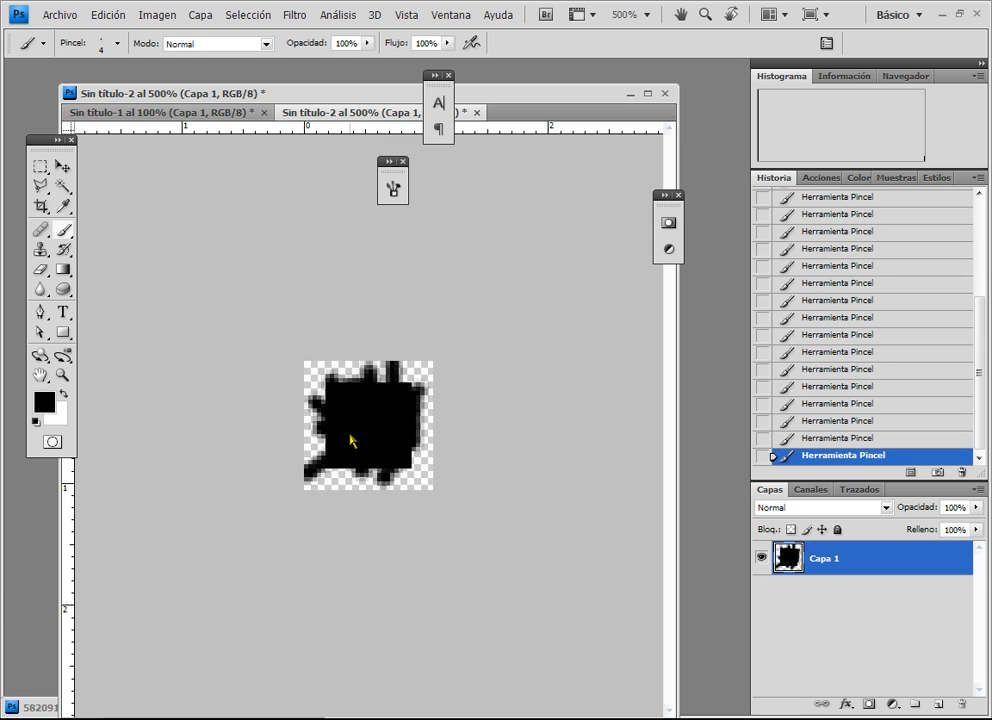
{"action": "left_click_drag", "start_coordinate": [408, 465], "coordinate": [410, 481]}
{"action": "left_click", "coordinate": [420, 430]}
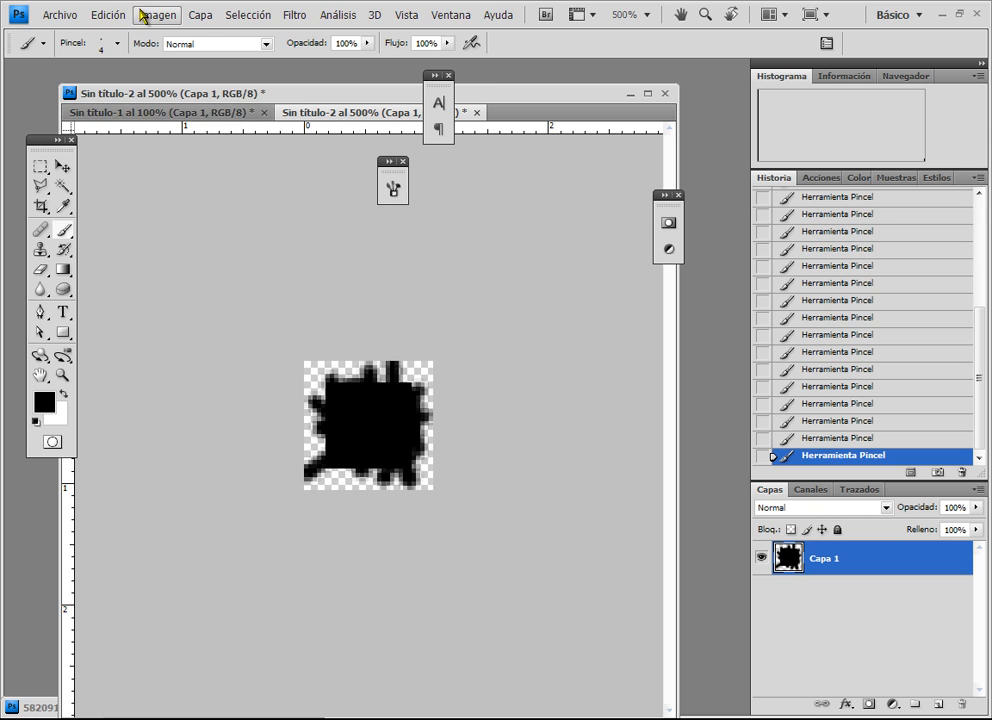
Define the spiky black shape as a new brush preset named "pincel prueba".
{"action": "left_click", "coordinate": [104, 13]}
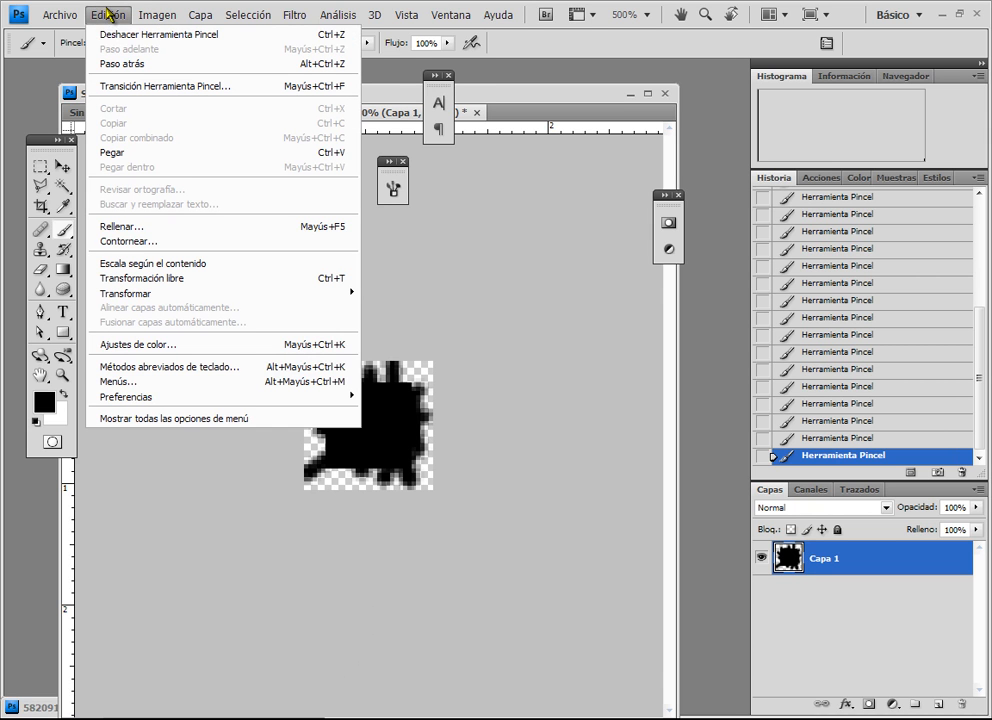
{"action": "left_click", "coordinate": [194, 418]}
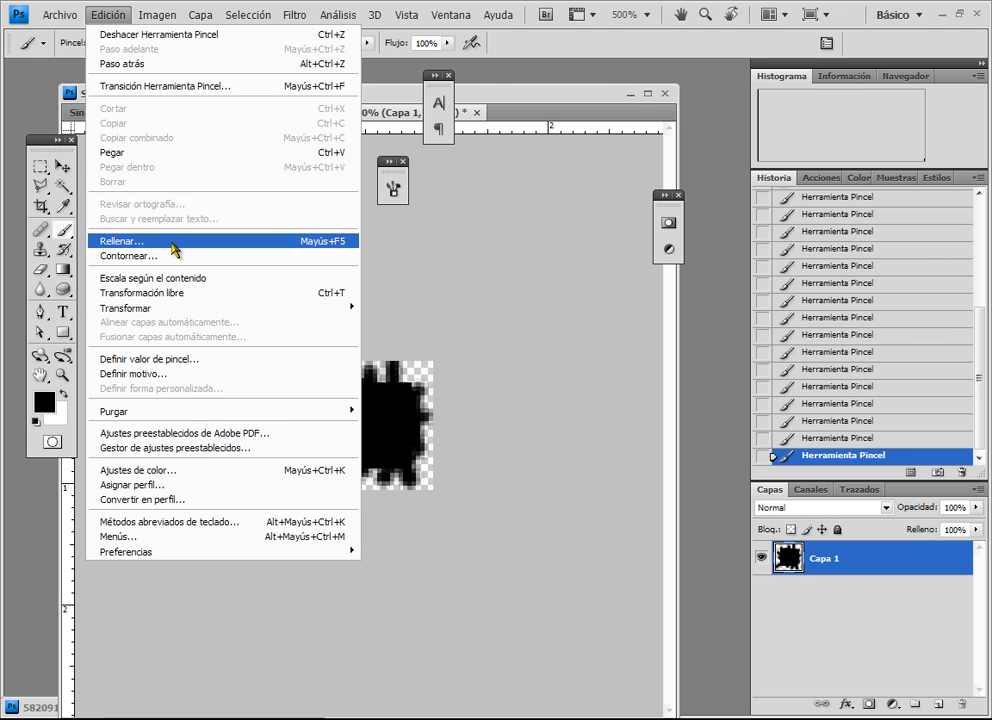
{"action": "left_click", "coordinate": [146, 368]}
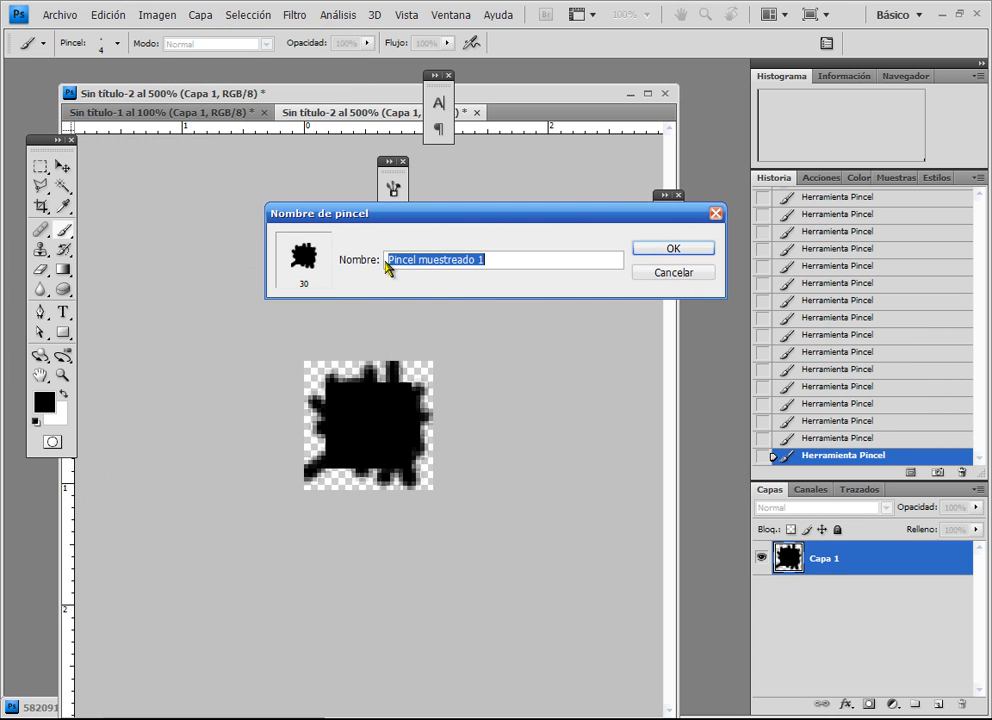
{"action": "type", "text": "pincel prueba"}
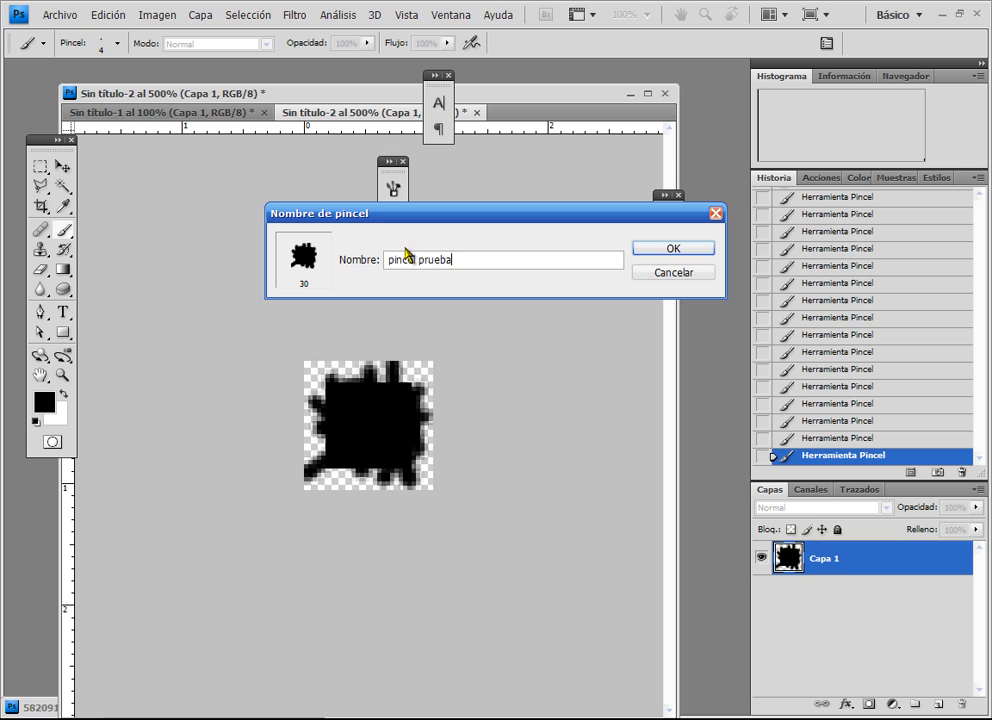
{"action": "key", "text": "Return"}
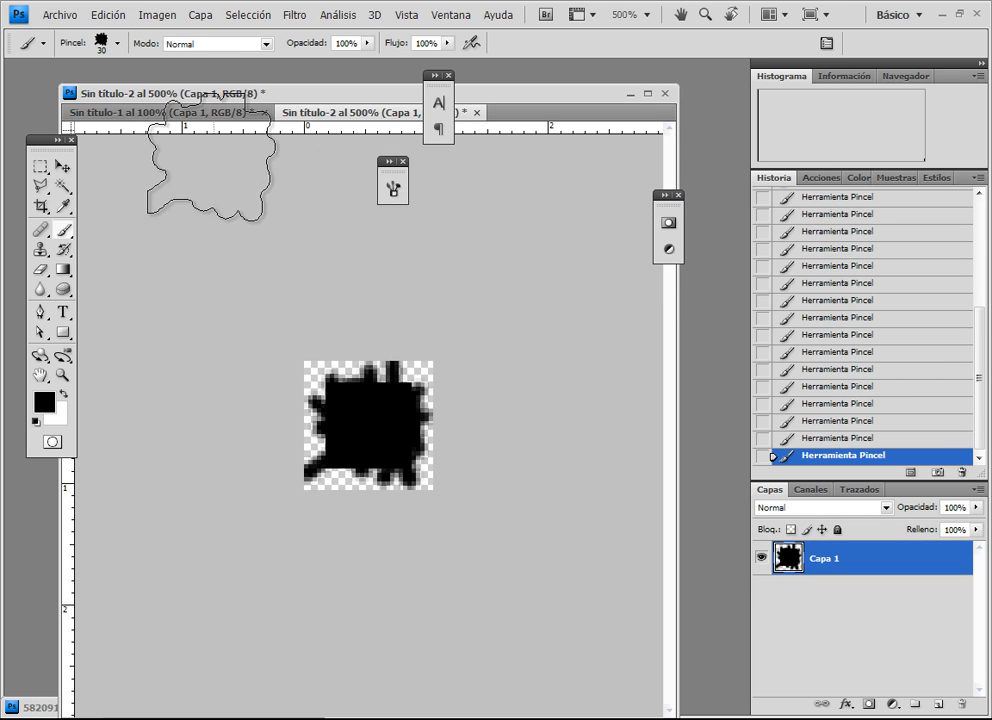
Switch to the Sin título-1 document and select the new 30 px custom tip at the end of the brush presets.
{"action": "left_click", "coordinate": [185, 112]}
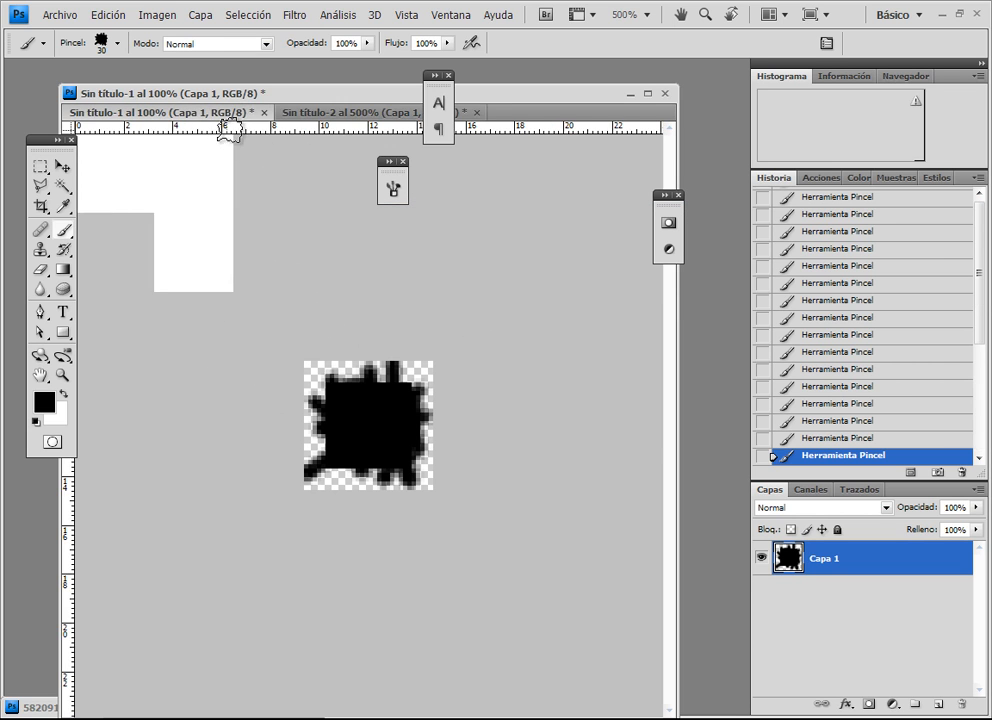
{"action": "left_click", "coordinate": [117, 44]}
{"action": "scroll", "coordinate": [160, 181], "scroll_direction": "down", "scroll_amount": 2}
{"action": "scroll", "coordinate": [160, 190], "scroll_direction": "down", "scroll_amount": 2}
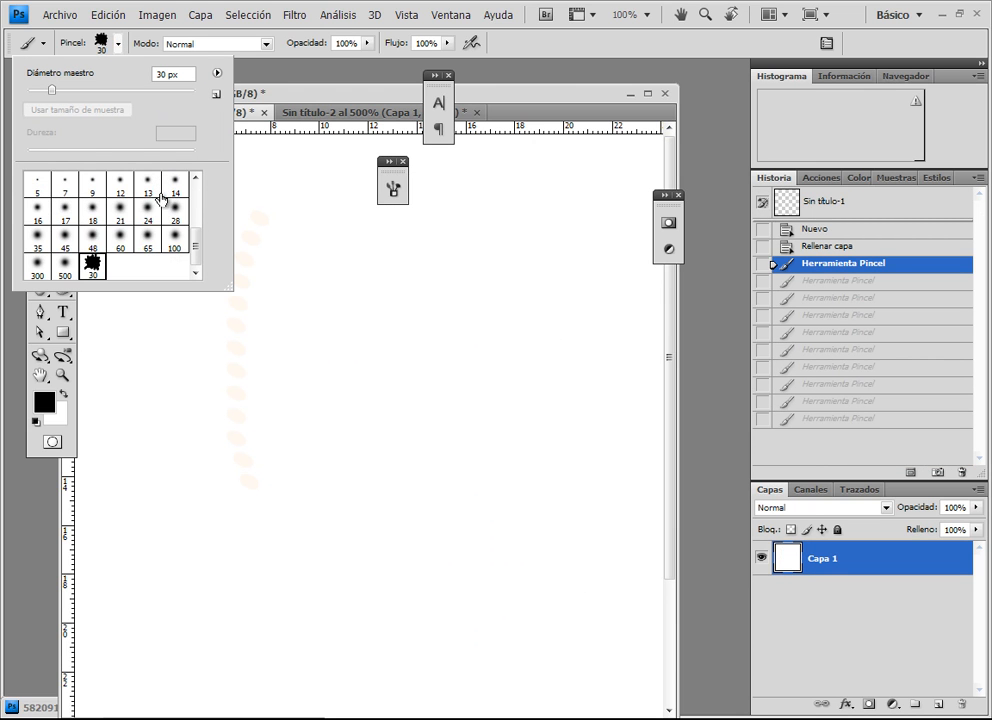
{"action": "left_click", "coordinate": [65, 262]}
{"action": "left_click", "coordinate": [93, 262]}
{"action": "left_click", "coordinate": [215, 74]}
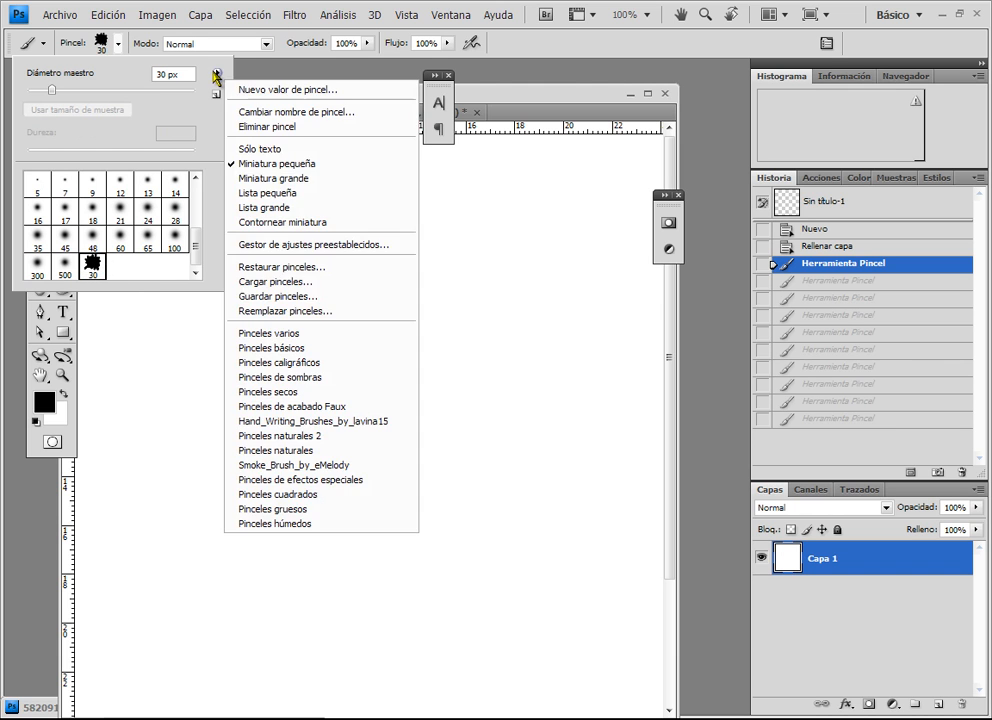
{"action": "left_click", "coordinate": [146, 264]}
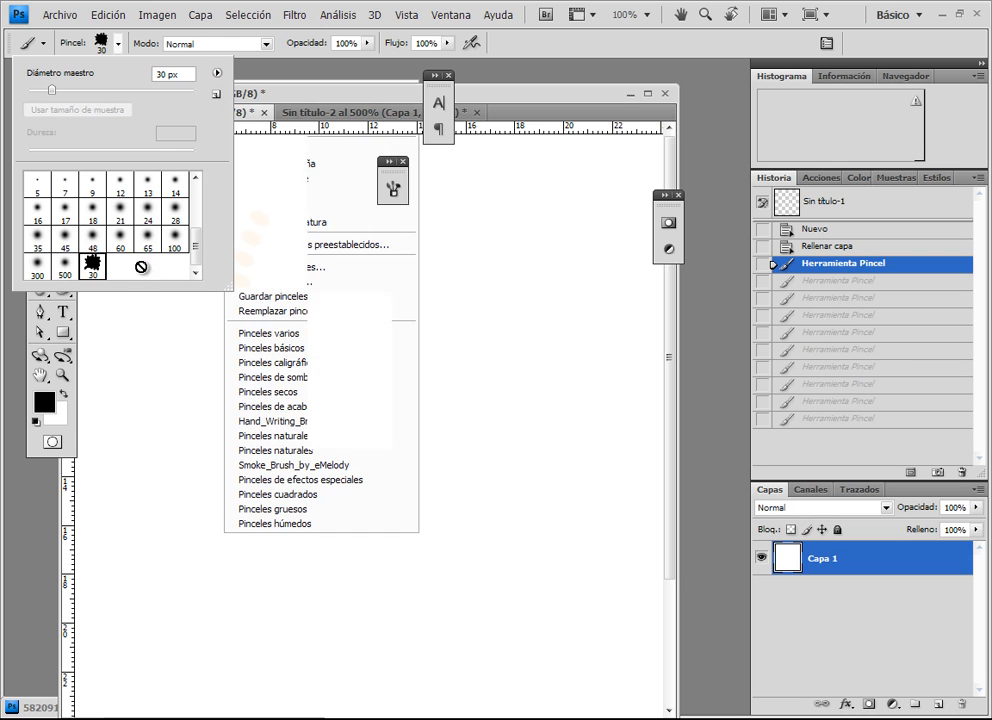
{"action": "left_click", "coordinate": [94, 240]}
{"action": "left_click", "coordinate": [94, 266]}
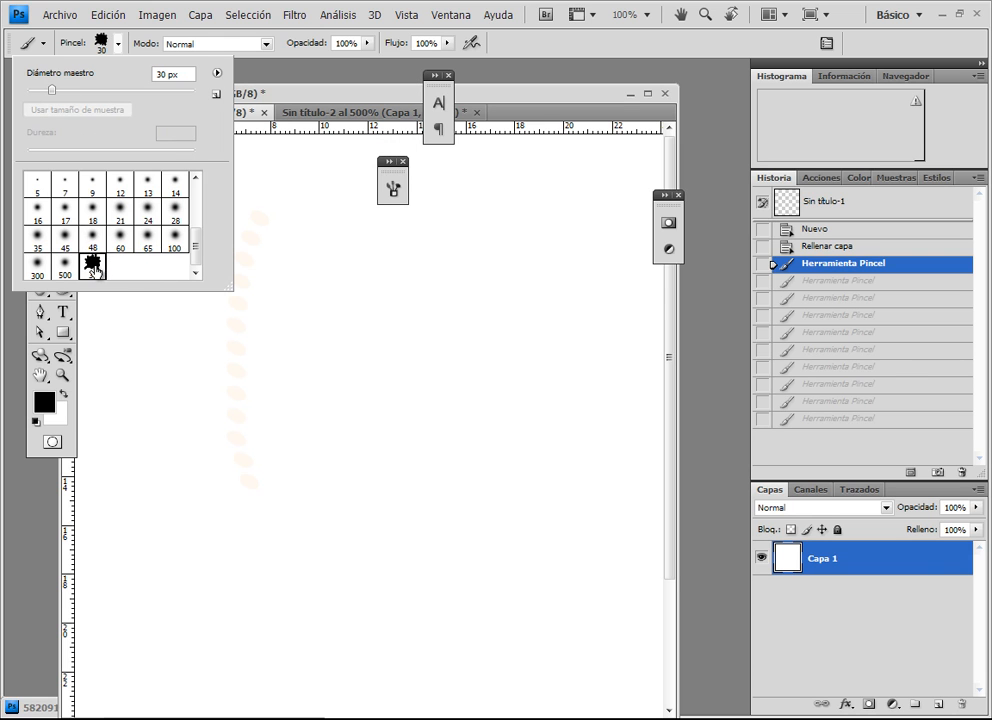
Paint looping black test strokes and scattered single stamps with the custom brush across the white canvas.
{"action": "left_click", "coordinate": [261, 394]}
{"action": "mouse_move", "coordinate": [160, 478]}
{"action": "left_mouse_down"}
{"action": "mouse_move", "coordinate": [262, 382]}
{"action": "mouse_move", "coordinate": [410, 282]}
{"action": "mouse_move", "coordinate": [262, 552]}
{"action": "mouse_move", "coordinate": [450, 425]}
{"action": "mouse_move", "coordinate": [533, 428]}
{"action": "mouse_move", "coordinate": [492, 550]}
{"action": "mouse_move", "coordinate": [547, 322]}
{"action": "mouse_move", "coordinate": [462, 227]}
{"action": "mouse_move", "coordinate": [390, 366]}
{"action": "mouse_move", "coordinate": [498, 292]}
{"action": "mouse_move", "coordinate": [305, 205]}
{"action": "mouse_move", "coordinate": [170, 303]}
{"action": "mouse_move", "coordinate": [190, 352]}
{"action": "mouse_move", "coordinate": [272, 272]}
{"action": "mouse_move", "coordinate": [310, 262]}
{"action": "mouse_move", "coordinate": [305, 316]}
{"action": "mouse_move", "coordinate": [262, 398]}
{"action": "left_mouse_up"}
{"action": "left_click", "coordinate": [215, 612]}
{"action": "left_click", "coordinate": [287, 612]}
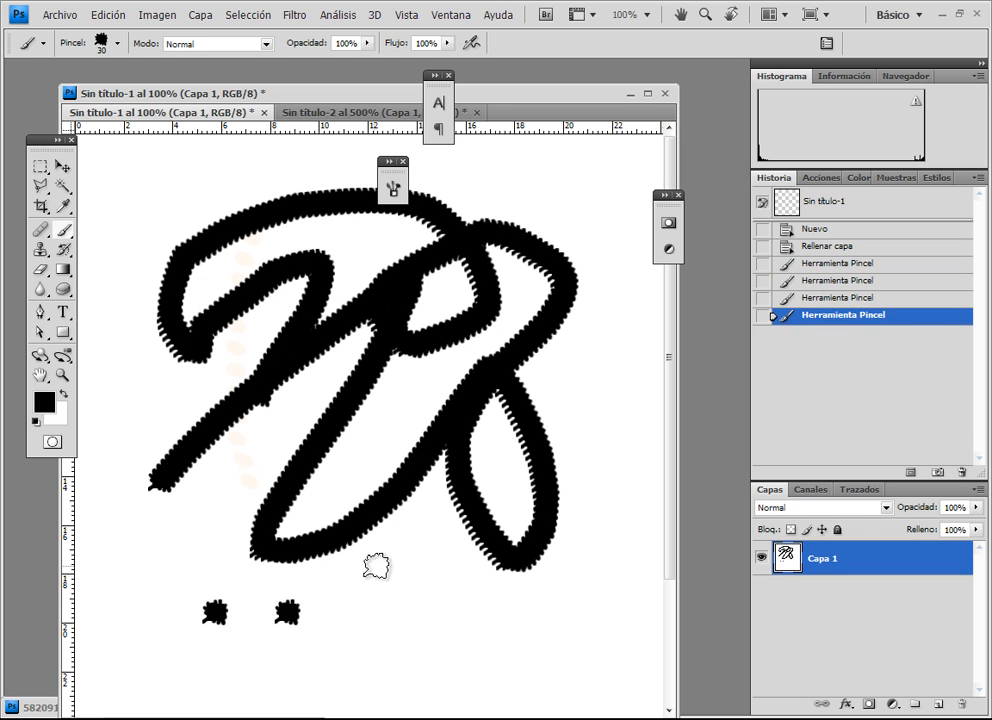
{"action": "left_click", "coordinate": [376, 566]}
{"action": "left_click", "coordinate": [362, 447]}
{"action": "left_click", "coordinate": [416, 404]}
{"action": "left_click", "coordinate": [437, 370]}
{"action": "left_click", "coordinate": [570, 362]}
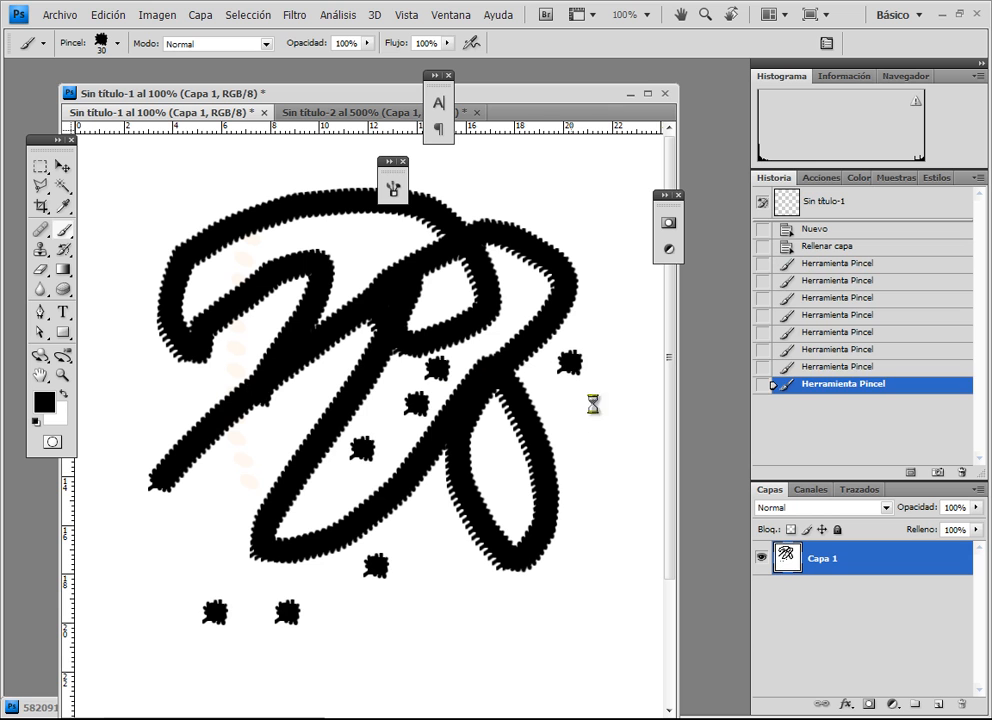
{"action": "left_click", "coordinate": [594, 418]}
{"action": "left_click", "coordinate": [387, 365]}
{"action": "left_click", "coordinate": [370, 250]}
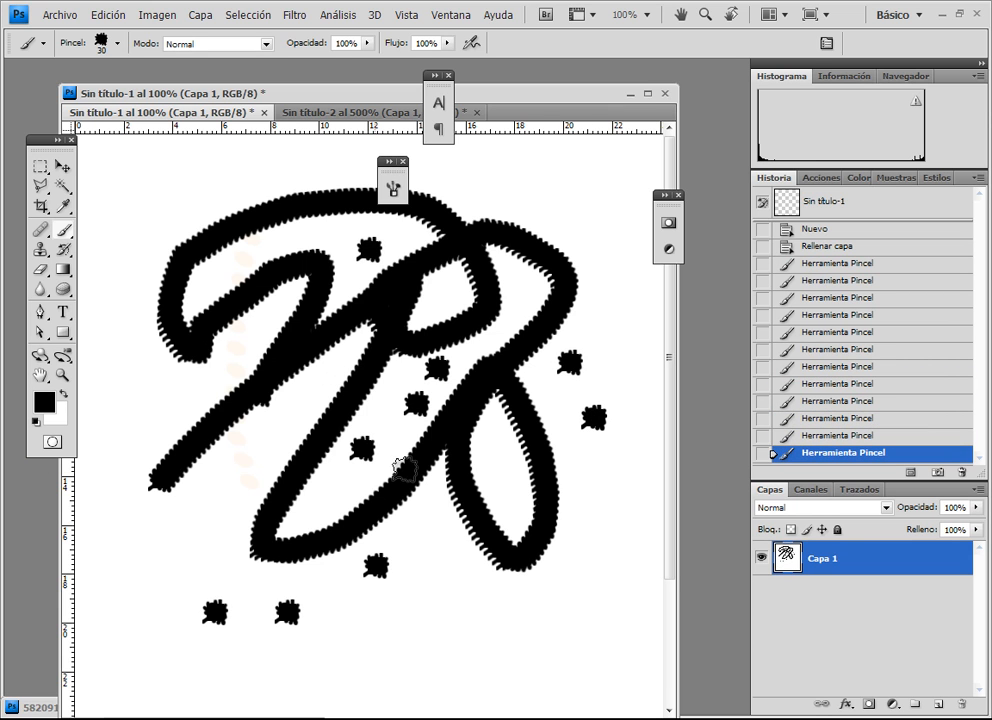
{"action": "left_click", "coordinate": [521, 450]}
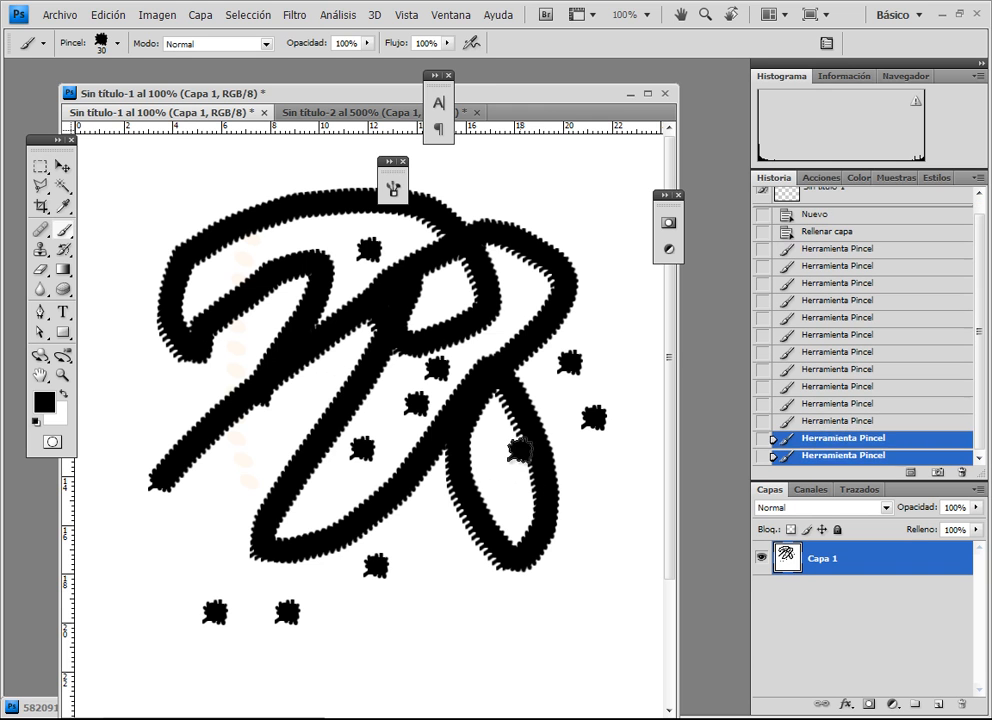
{"action": "left_click", "coordinate": [538, 410]}
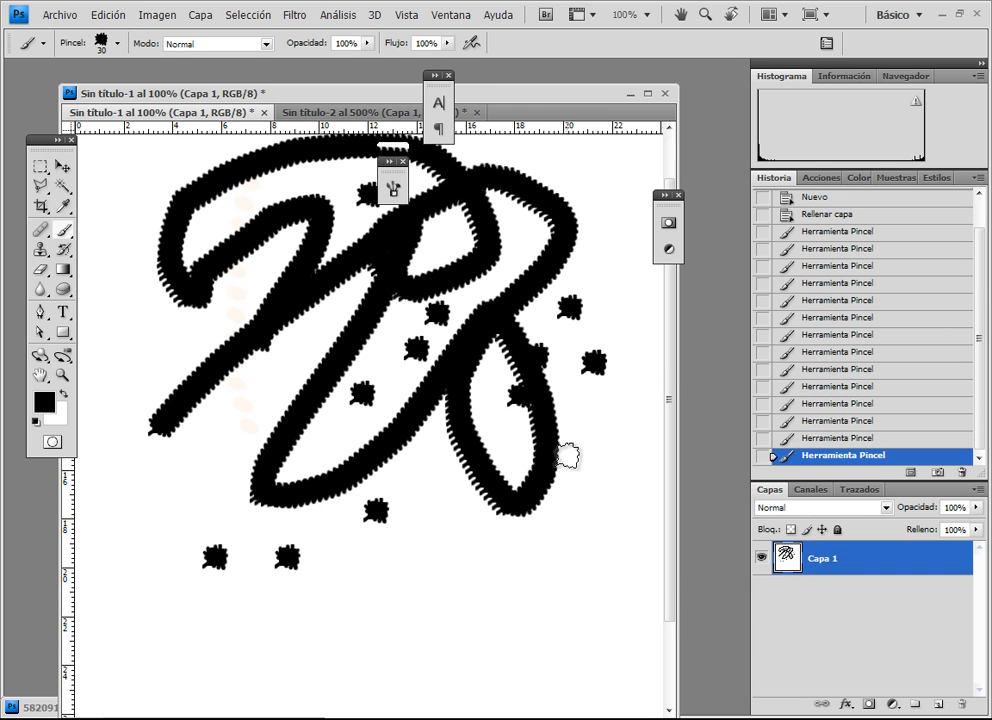
{"action": "left_click", "coordinate": [143, 208]}
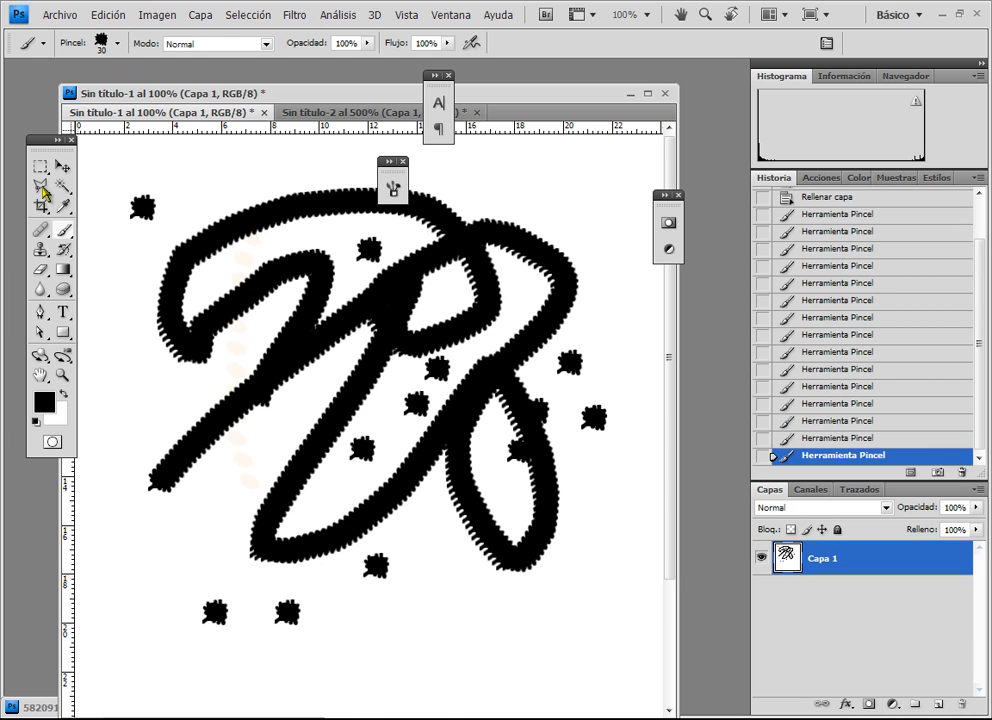
{"action": "mouse_move", "coordinate": [240, 160]}
{"action": "left_mouse_down"}
{"action": "mouse_move", "coordinate": [285, 305]}
{"action": "mouse_move", "coordinate": [370, 628]}
{"action": "mouse_move", "coordinate": [370, 665]}
{"action": "mouse_move", "coordinate": [478, 268]}
{"action": "mouse_move", "coordinate": [543, 163]}
{"action": "mouse_move", "coordinate": [157, 217]}
{"action": "mouse_move", "coordinate": [203, 520]}
{"action": "mouse_move", "coordinate": [199, 607]}
{"action": "mouse_move", "coordinate": [297, 465]}
{"action": "mouse_move", "coordinate": [567, 247]}
{"action": "mouse_move", "coordinate": [643, 152]}
{"action": "mouse_move", "coordinate": [219, 210]}
{"action": "mouse_move", "coordinate": [197, 178]}
{"action": "mouse_move", "coordinate": [175, 183]}
{"action": "mouse_move", "coordinate": [200, 210]}
{"action": "left_mouse_up"}
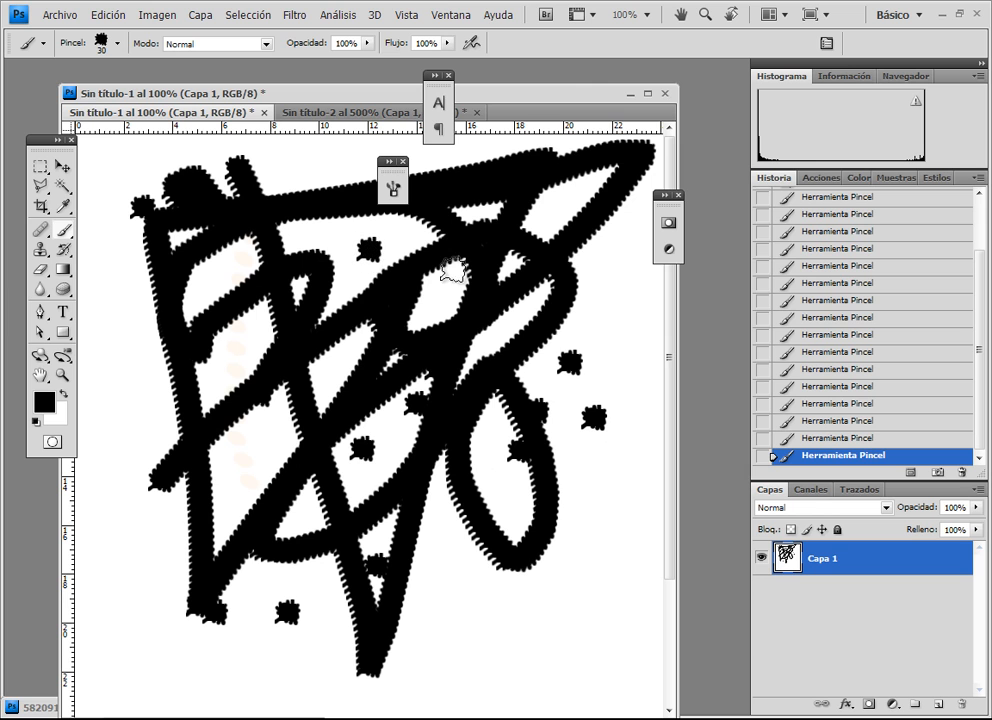
Restore and close the paintbrush PNG image, and minimize the window holding the two untitled documents with Sin título-2 in front.
{"action": "left_click", "coordinate": [318, 113]}
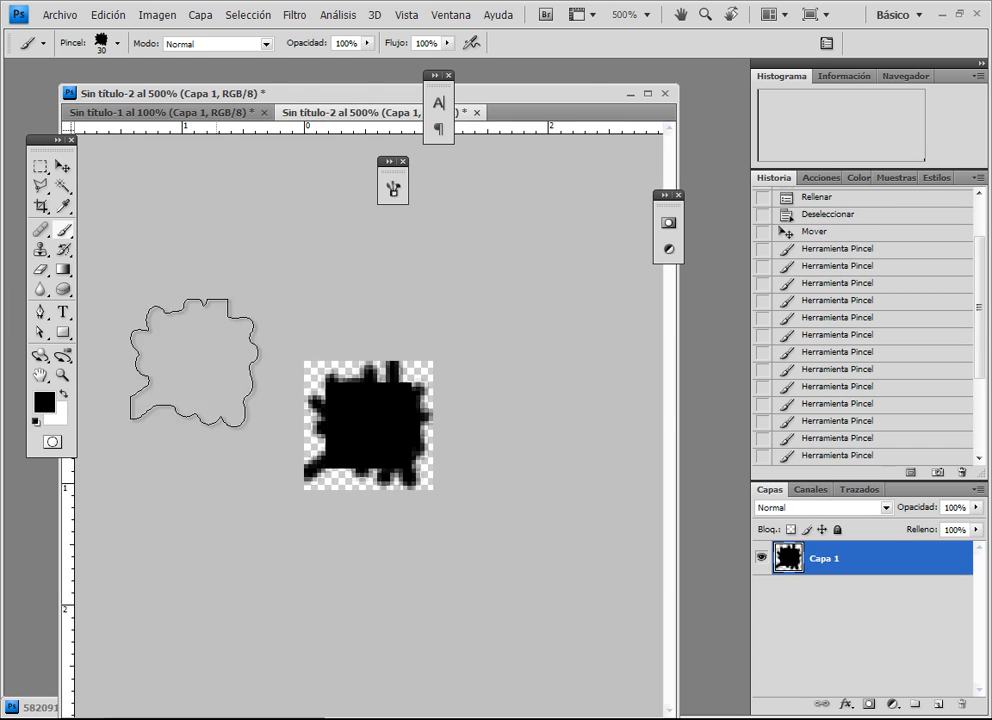
{"action": "double_click", "coordinate": [38, 707]}
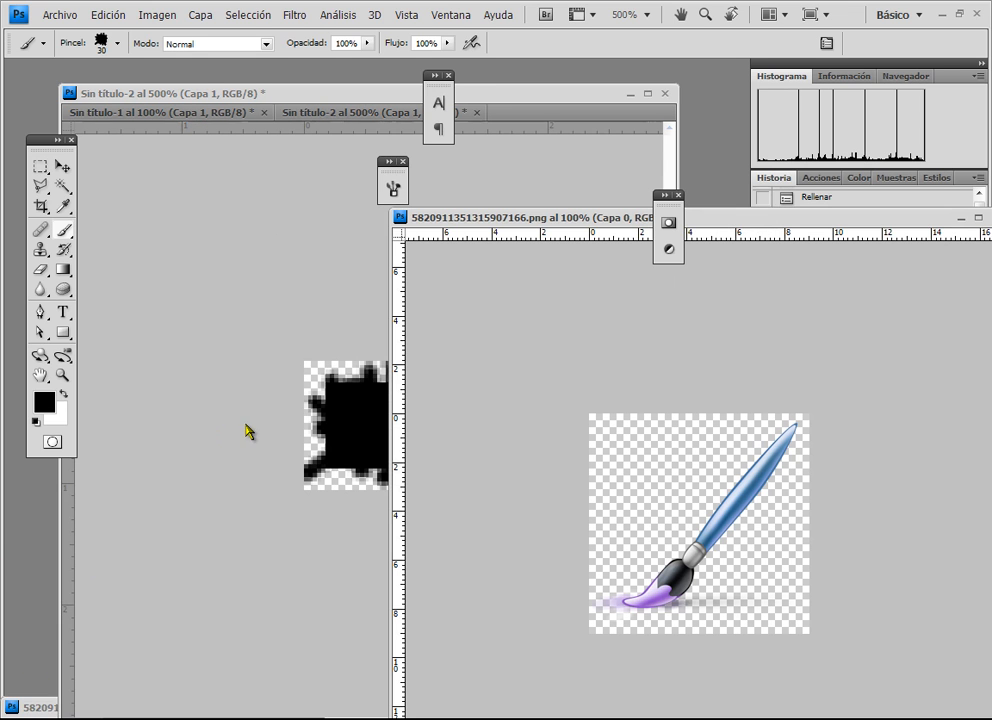
{"action": "left_click_drag", "start_coordinate": [934, 217], "coordinate": [869, 217]}
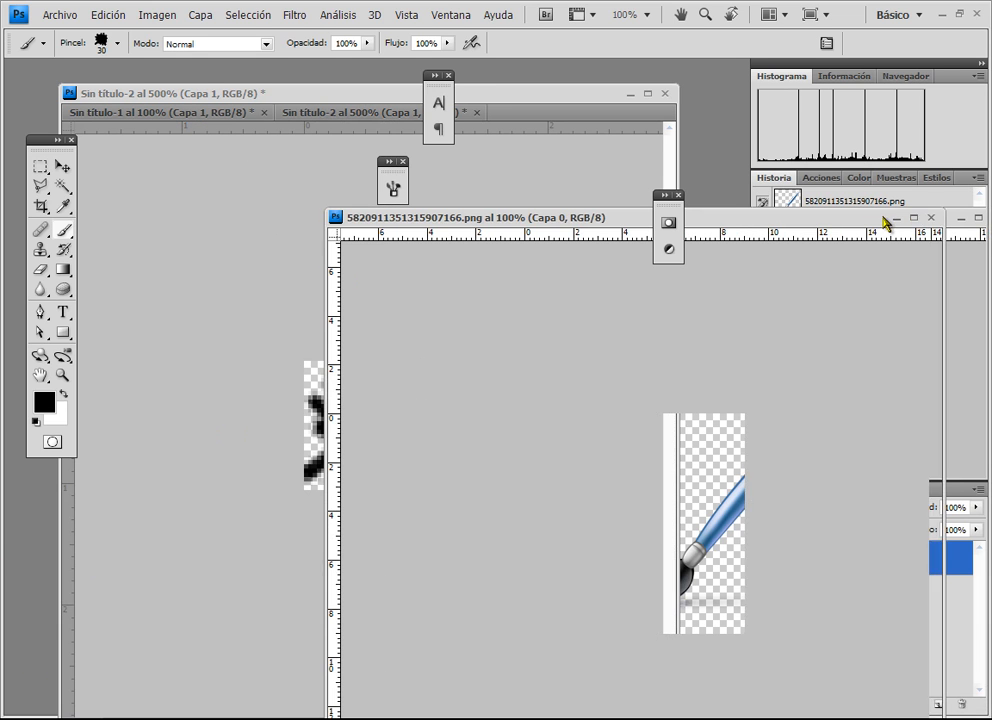
{"action": "left_click", "coordinate": [930, 218]}
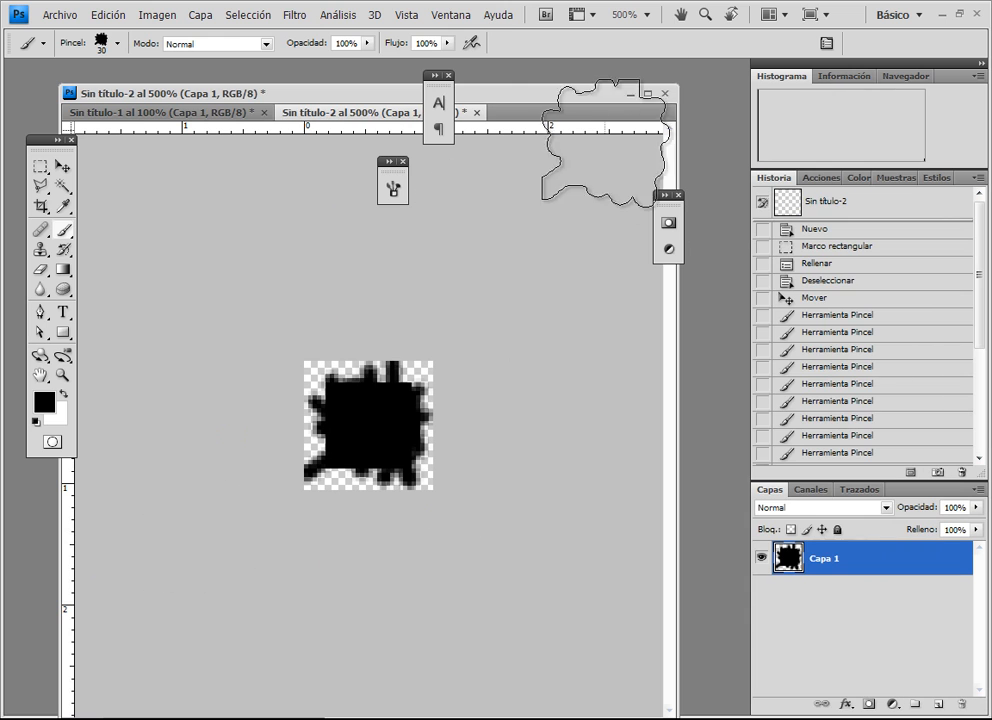
{"action": "left_click", "coordinate": [631, 94]}
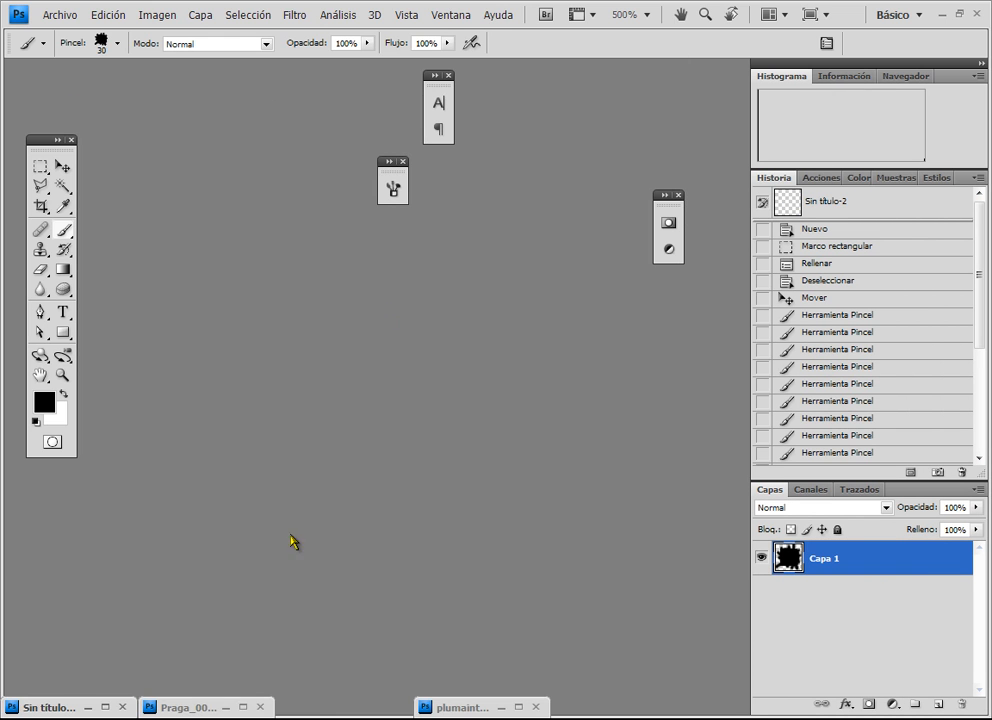
Restore the Praga_002.jpg image window and switch to the Move tool.
{"action": "double_click", "coordinate": [186, 710]}
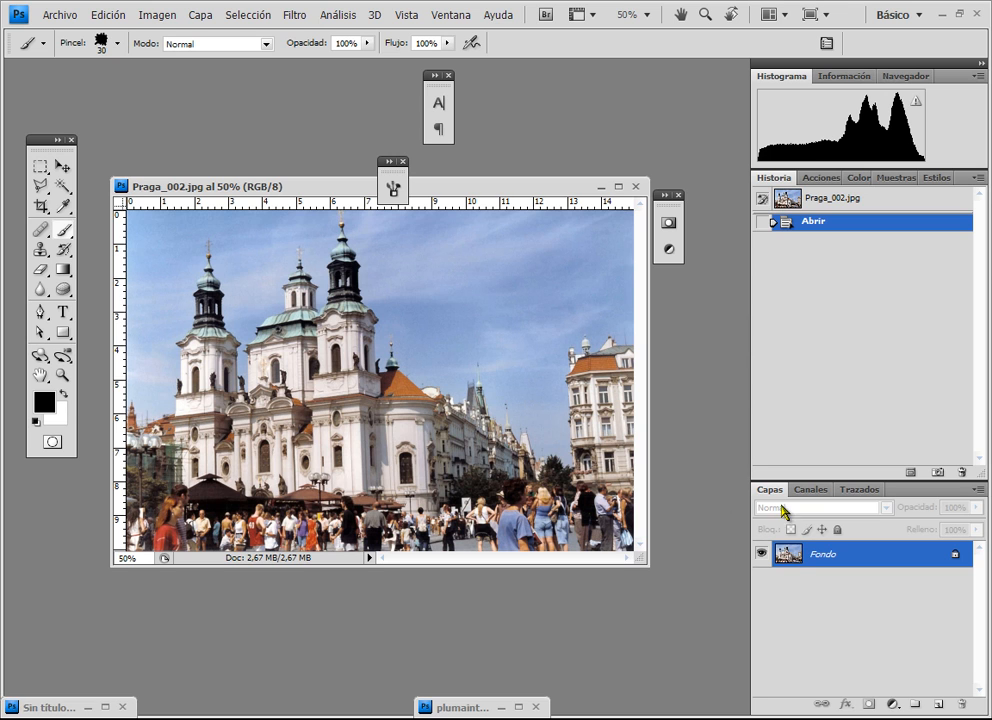
{"action": "left_click", "coordinate": [64, 165]}
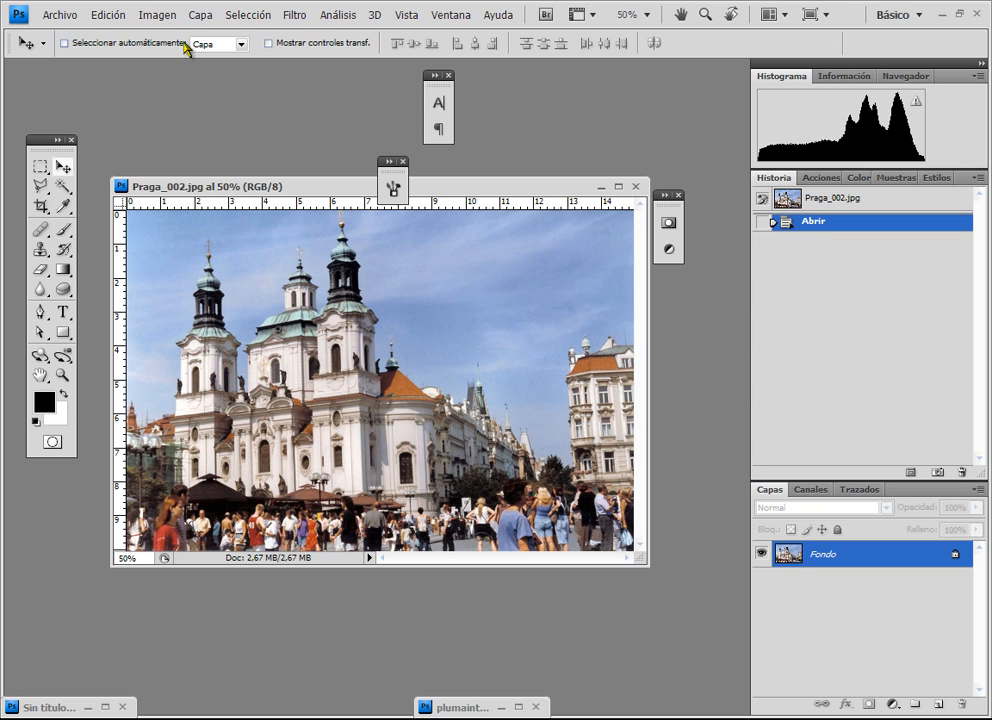
Activate the Brush tool and choose the soft 60 px brush preset.
{"action": "left_click", "coordinate": [64, 232]}
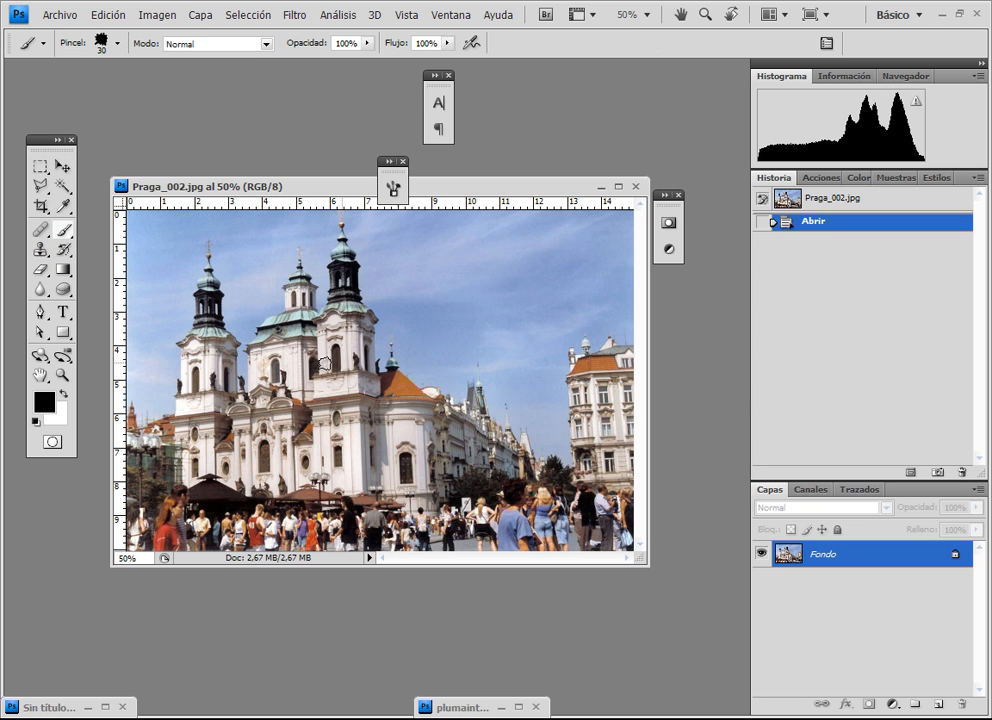
{"action": "left_click", "coordinate": [100, 44]}
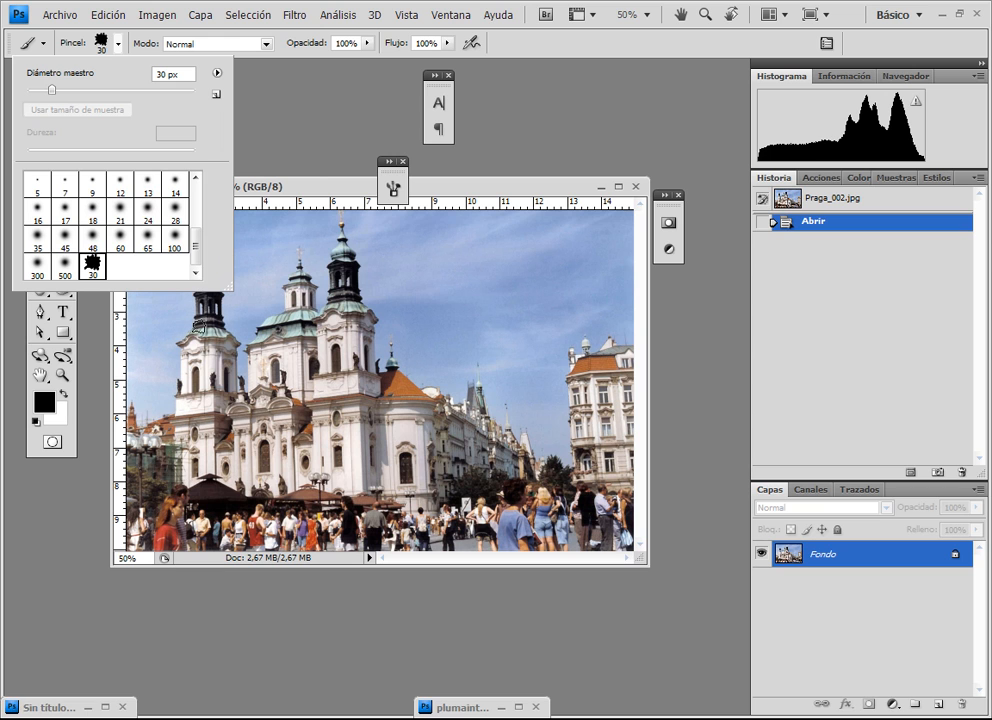
{"action": "left_click", "coordinate": [180, 246]}
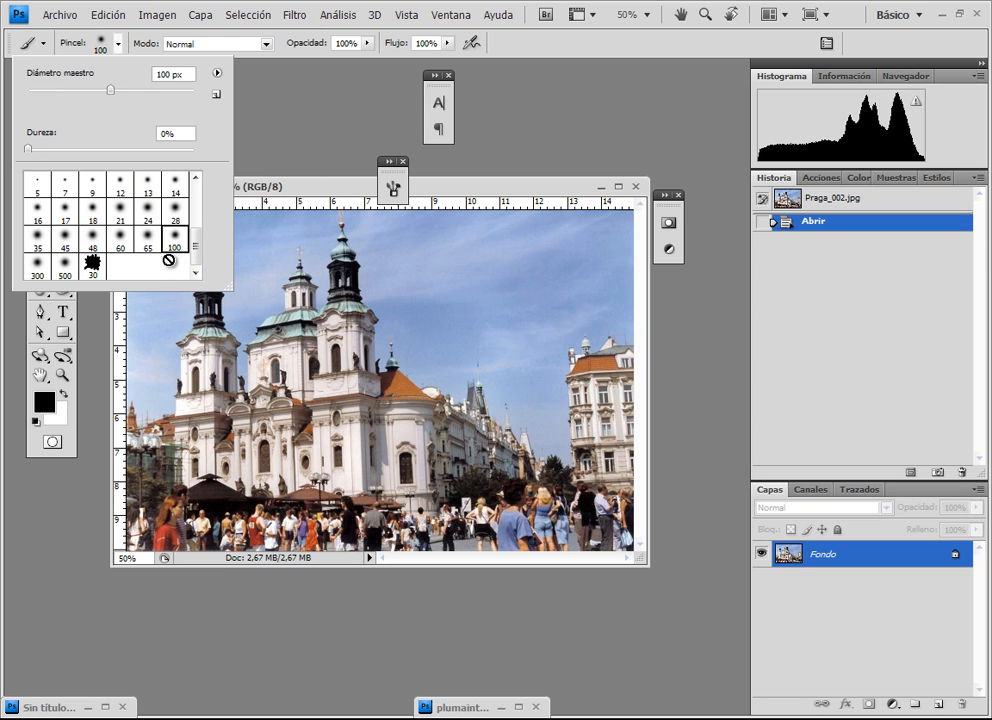
{"action": "left_click", "coordinate": [177, 216]}
{"action": "left_click", "coordinate": [75, 240]}
{"action": "left_click", "coordinate": [120, 240]}
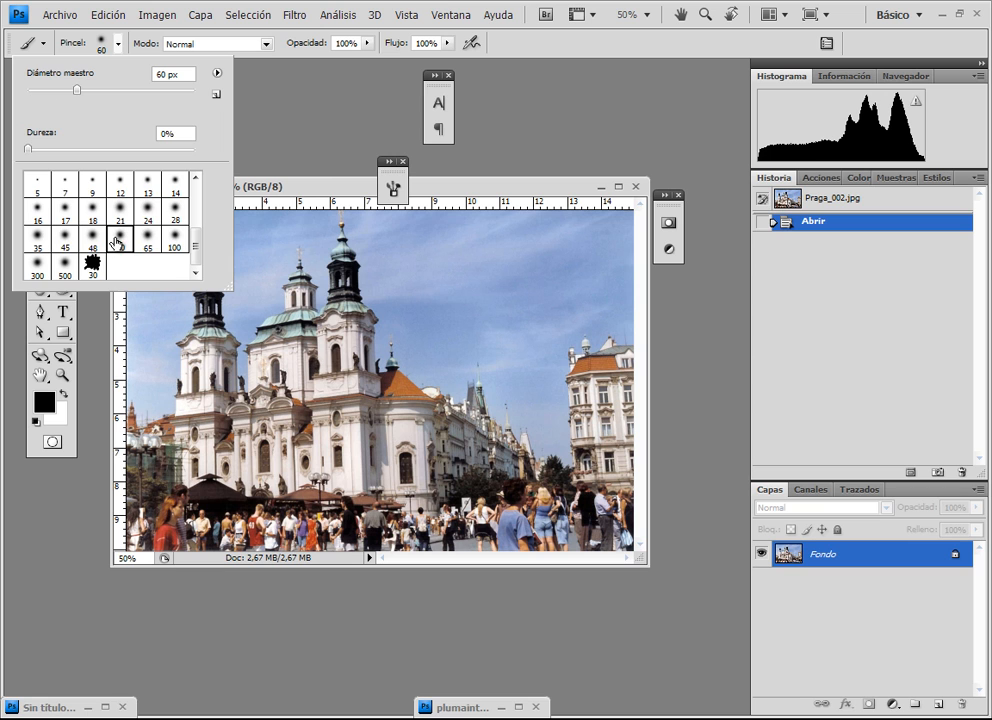
{"action": "double_click", "coordinate": [120, 240]}
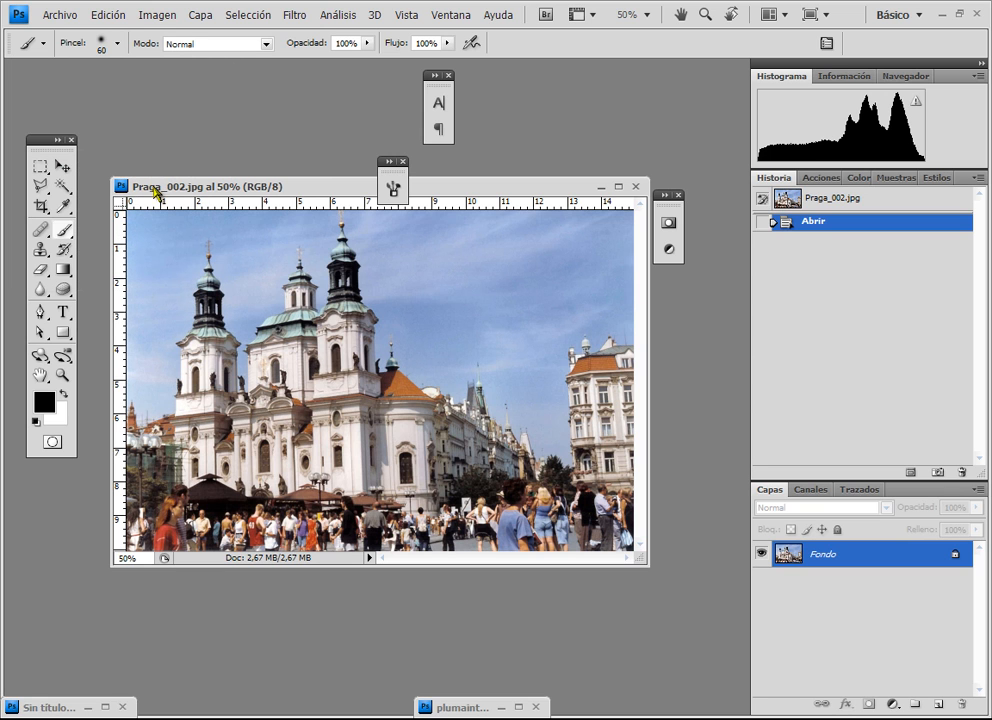
Sample the sky's light blue as the foreground color, and set the Brush to Color mode at 41% opacity.
{"action": "left_click", "coordinate": [62, 206]}
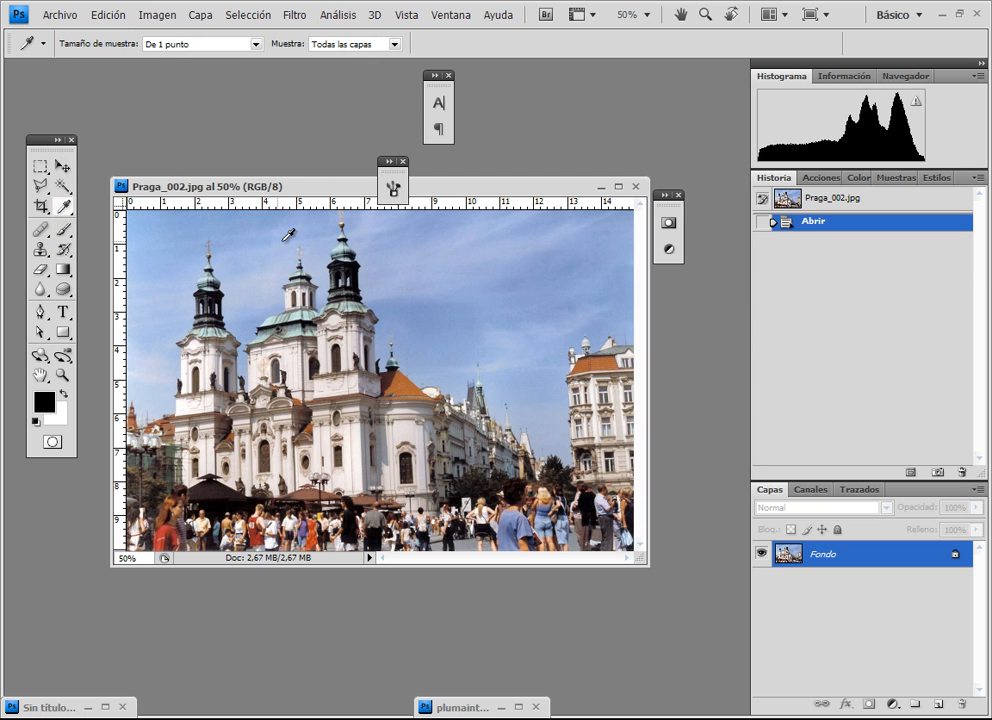
{"action": "left_click", "coordinate": [427, 266]}
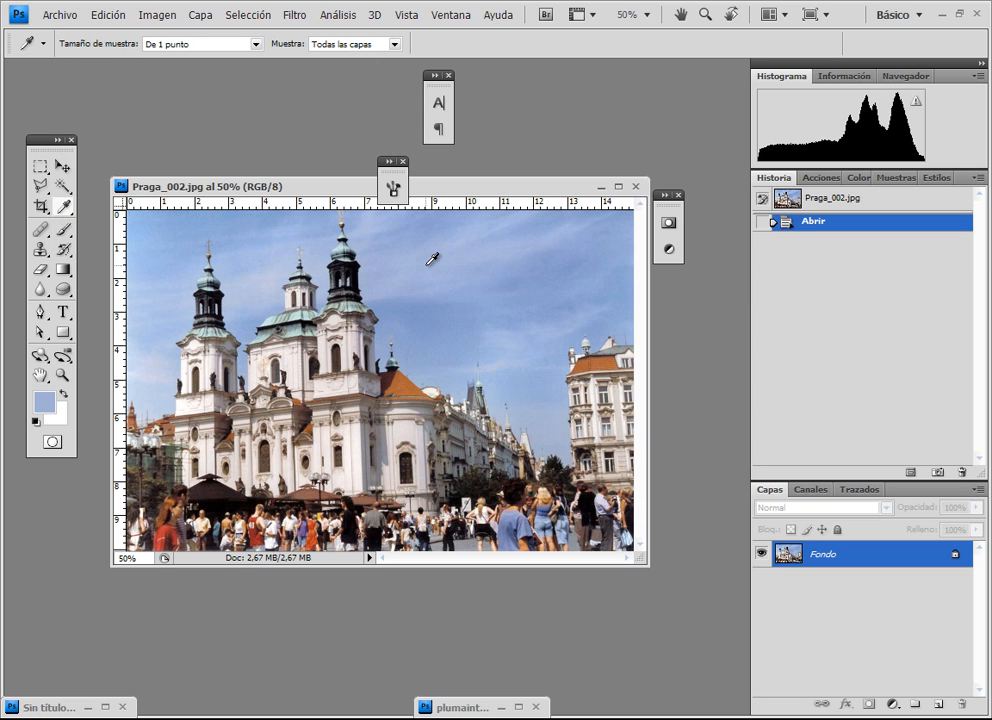
{"action": "left_click", "coordinate": [62, 228]}
{"action": "left_click", "coordinate": [199, 45]}
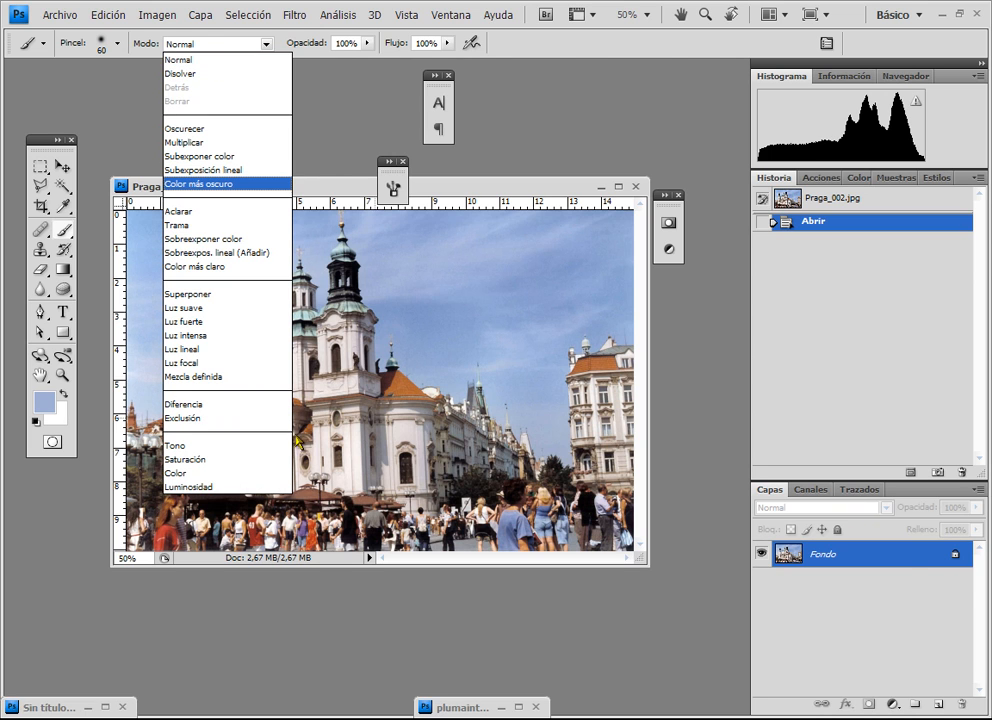
{"action": "left_click", "coordinate": [220, 472]}
{"action": "left_click_drag", "start_coordinate": [367, 44], "coordinate": [321, 67]}
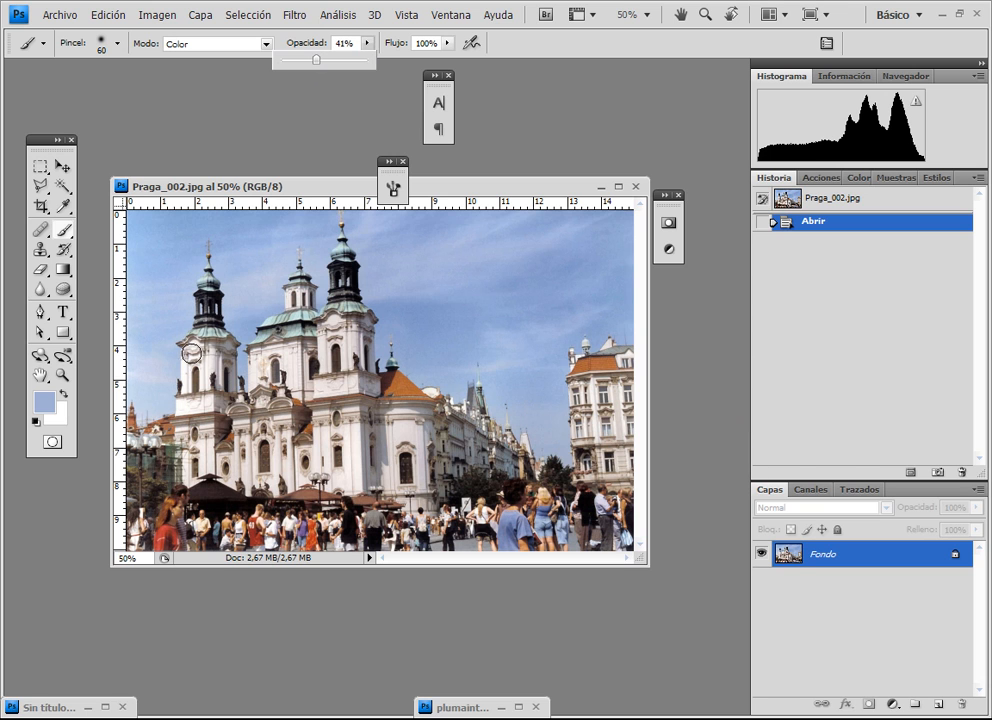
Paint a blue tint over the church's towers and facade, following the white walls from one side to the other.
{"action": "left_click_drag", "start_coordinate": [187, 352], "coordinate": [195, 470]}
{"action": "mouse_move", "coordinate": [212, 428]}
{"action": "left_mouse_down"}
{"action": "mouse_move", "coordinate": [210, 439]}
{"action": "mouse_move", "coordinate": [203, 374]}
{"action": "mouse_move", "coordinate": [185, 418]}
{"action": "left_mouse_up"}
{"action": "mouse_move", "coordinate": [196, 461]}
{"action": "left_mouse_down"}
{"action": "mouse_move", "coordinate": [218, 432]}
{"action": "mouse_move", "coordinate": [255, 491]}
{"action": "mouse_move", "coordinate": [250, 421]}
{"action": "left_mouse_up"}
{"action": "left_click", "coordinate": [249, 415]}
{"action": "left_click", "coordinate": [243, 407]}
{"action": "left_click", "coordinate": [239, 401]}
{"action": "left_click", "coordinate": [245, 396]}
{"action": "left_click", "coordinate": [254, 392]}
{"action": "left_click", "coordinate": [259, 417]}
{"action": "left_click", "coordinate": [281, 412]}
{"action": "mouse_move", "coordinate": [272, 356]}
{"action": "left_mouse_down"}
{"action": "mouse_move", "coordinate": [286, 371]}
{"action": "mouse_move", "coordinate": [286, 351]}
{"action": "mouse_move", "coordinate": [290, 375]}
{"action": "left_mouse_up"}
{"action": "left_click_drag", "start_coordinate": [333, 324], "coordinate": [351, 358]}
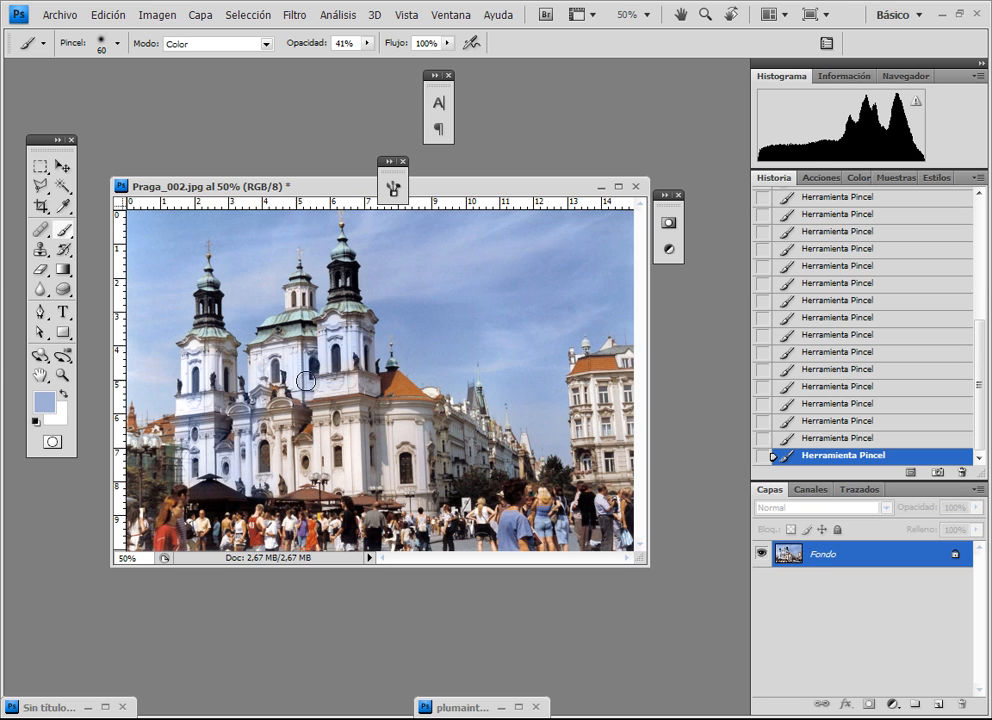
{"action": "mouse_move", "coordinate": [278, 408]}
{"action": "left_mouse_down"}
{"action": "mouse_move", "coordinate": [295, 458]}
{"action": "mouse_move", "coordinate": [271, 482]}
{"action": "mouse_move", "coordinate": [290, 447]}
{"action": "mouse_move", "coordinate": [299, 478]}
{"action": "mouse_move", "coordinate": [333, 470]}
{"action": "left_mouse_up"}
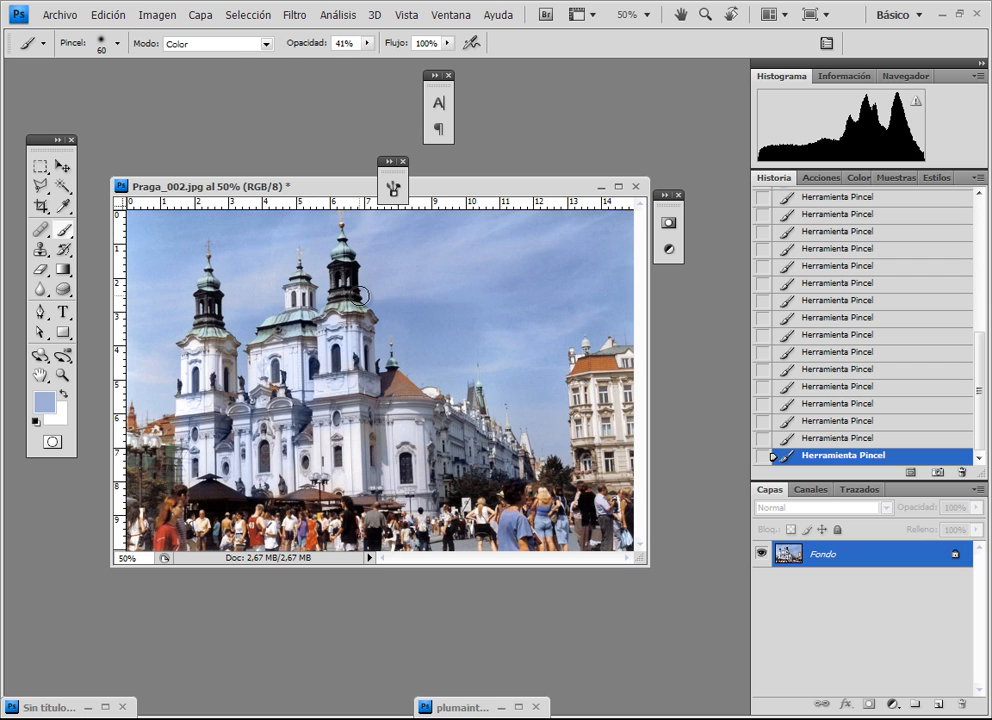
Set the brush mode back to Normal and add a new empty layer above the photo.
{"action": "left_click", "coordinate": [232, 46]}
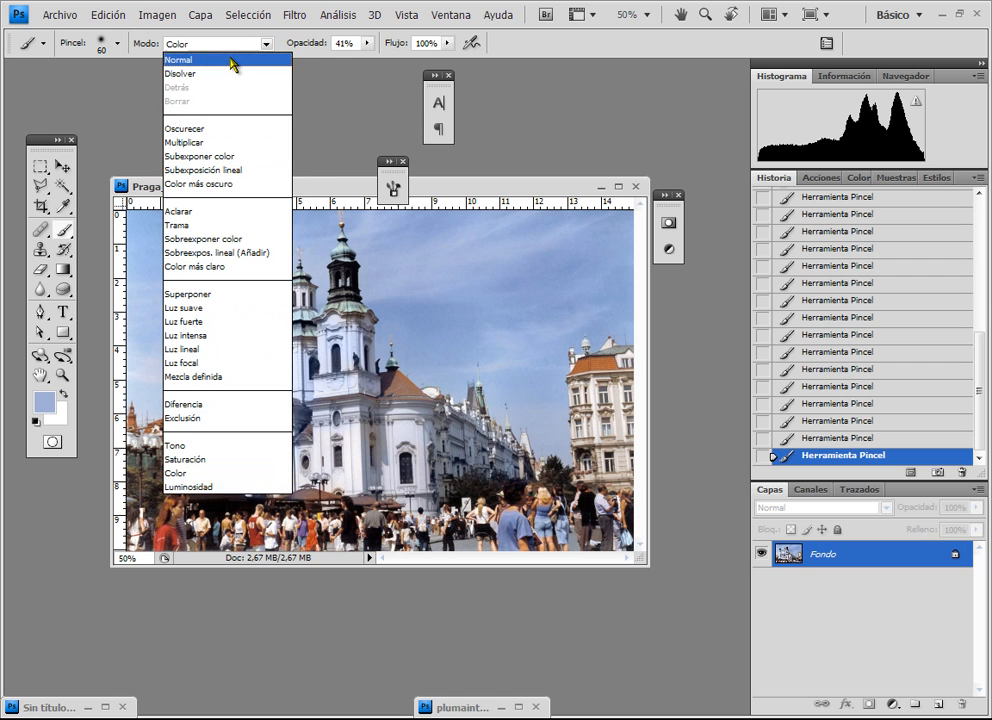
{"action": "left_click", "coordinate": [231, 59]}
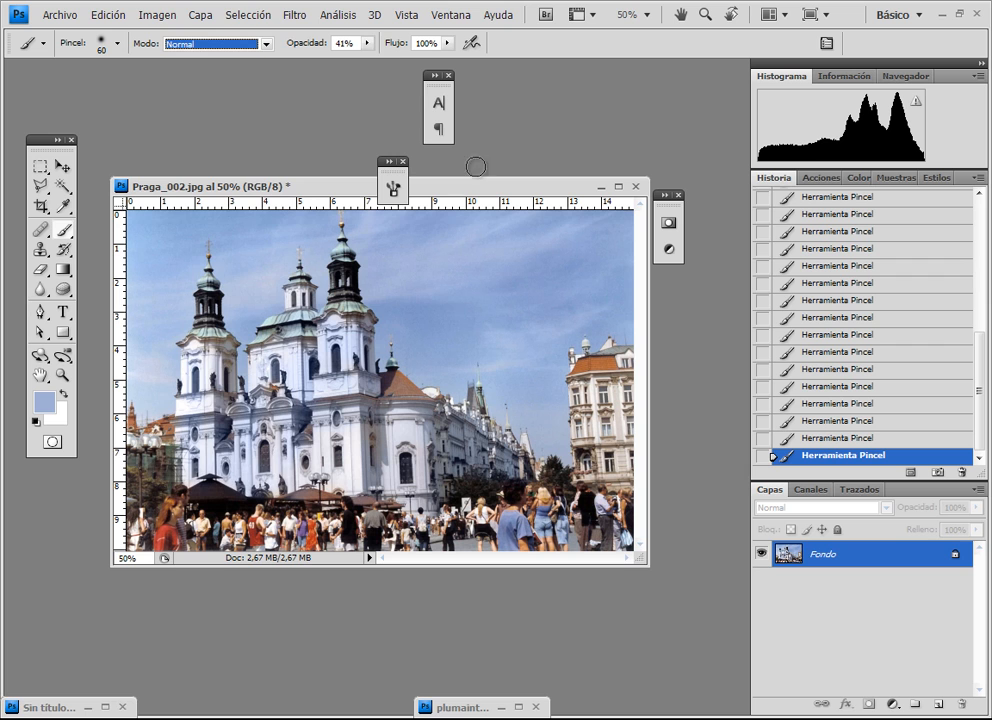
{"action": "left_click", "coordinate": [206, 45]}
{"action": "left_click", "coordinate": [210, 60]}
{"action": "key", "text": "ctrl+shift+n"}
{"action": "key", "text": "Return"}
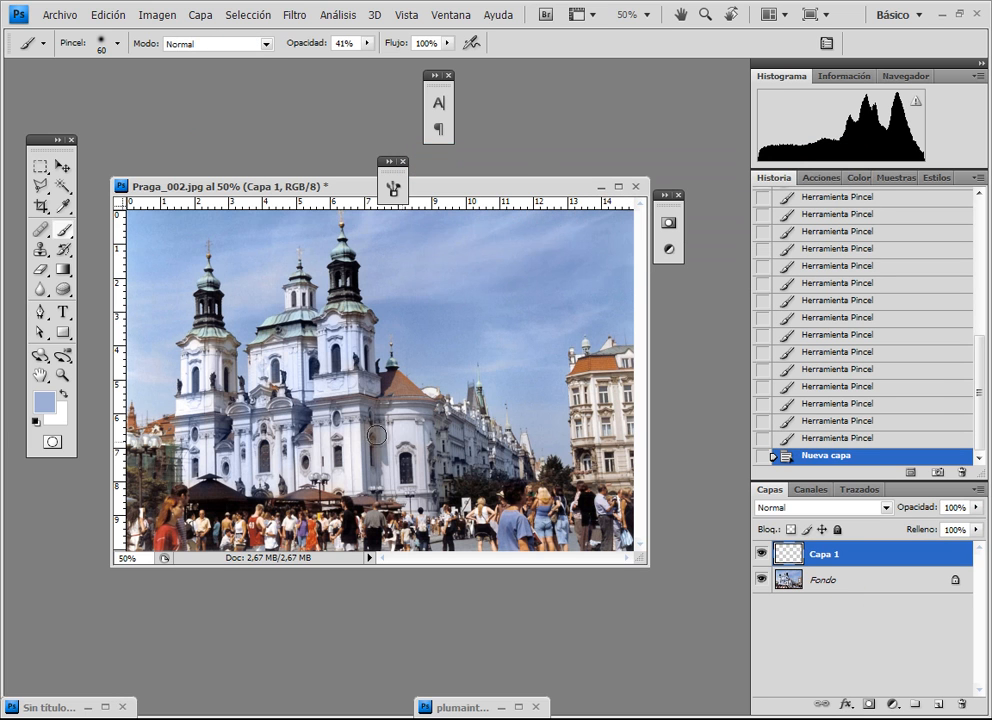
Paint blue over the church on the new layer at 100% brush opacity, and set the layer's blending mode to Color.
{"action": "left_click_drag", "start_coordinate": [327, 454], "coordinate": [326, 447]}
{"action": "left_click_drag", "start_coordinate": [367, 43], "coordinate": [489, 68]}
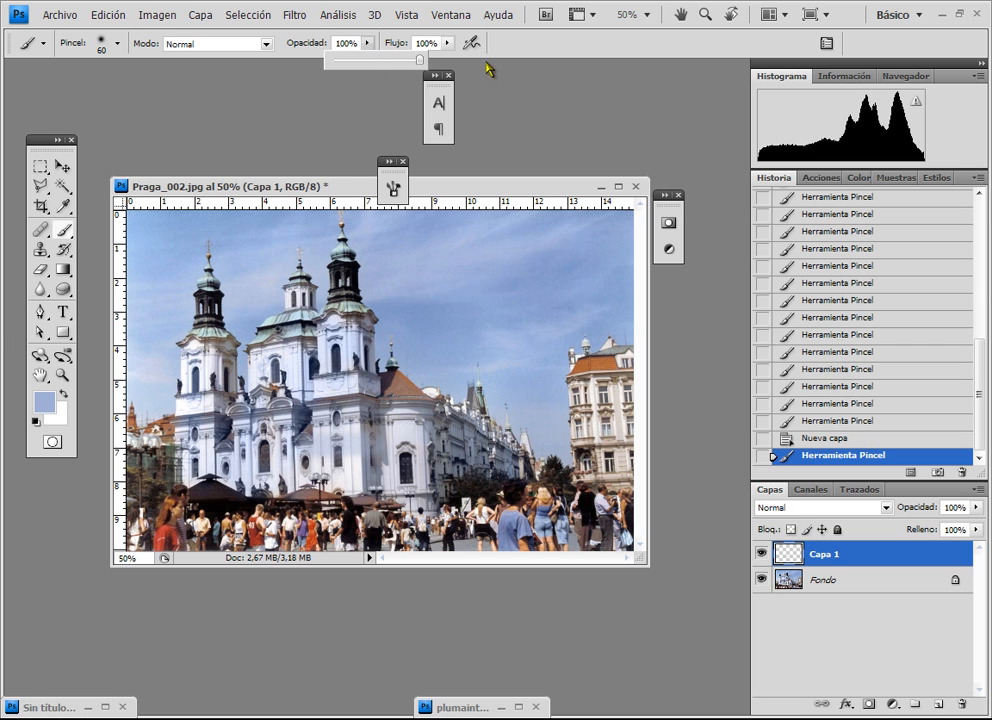
{"action": "mouse_move", "coordinate": [357, 416]}
{"action": "left_mouse_down"}
{"action": "mouse_move", "coordinate": [336, 308]}
{"action": "mouse_move", "coordinate": [328, 321]}
{"action": "mouse_move", "coordinate": [360, 299]}
{"action": "mouse_move", "coordinate": [369, 336]}
{"action": "mouse_move", "coordinate": [310, 349]}
{"action": "mouse_move", "coordinate": [363, 428]}
{"action": "mouse_move", "coordinate": [420, 465]}
{"action": "mouse_move", "coordinate": [268, 337]}
{"action": "mouse_move", "coordinate": [390, 330]}
{"action": "mouse_move", "coordinate": [328, 416]}
{"action": "left_mouse_up"}
{"action": "left_click", "coordinate": [858, 508]}
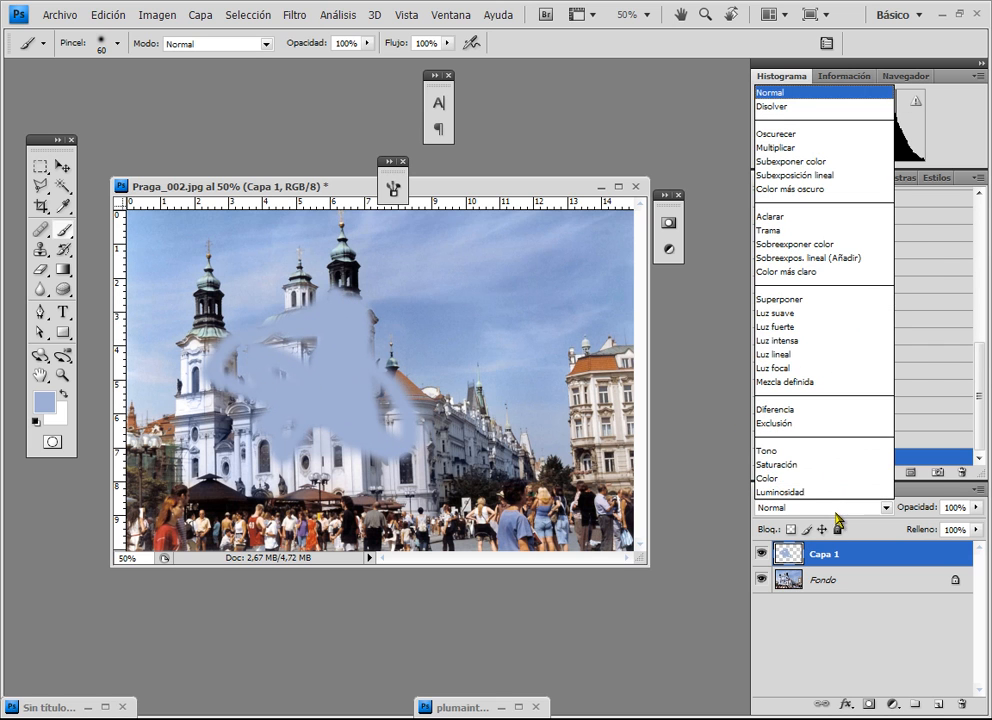
{"action": "left_click", "coordinate": [802, 479]}
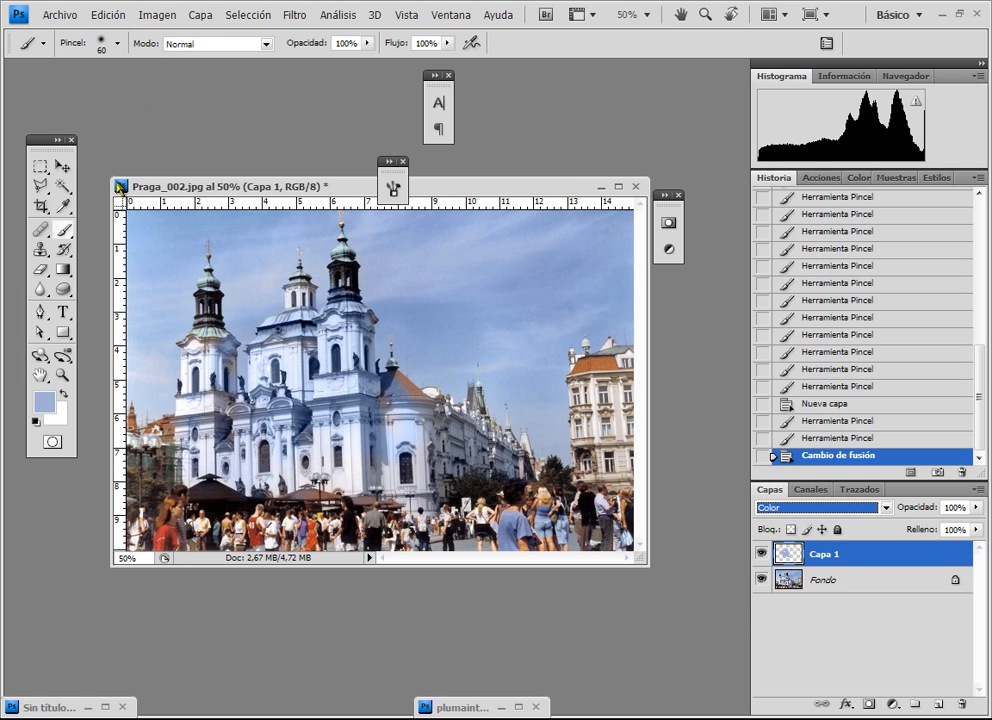
Hide Capa 1 and set the brush to Color mode for working on the Fondo layer.
{"action": "left_click", "coordinate": [762, 555]}
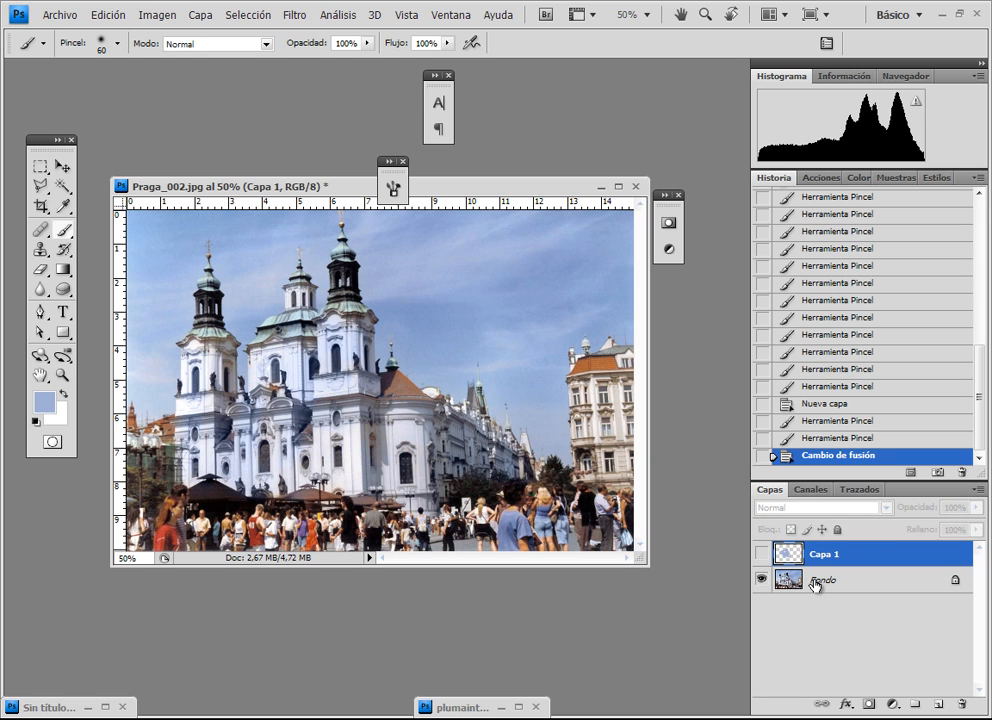
{"action": "left_click", "coordinate": [815, 583]}
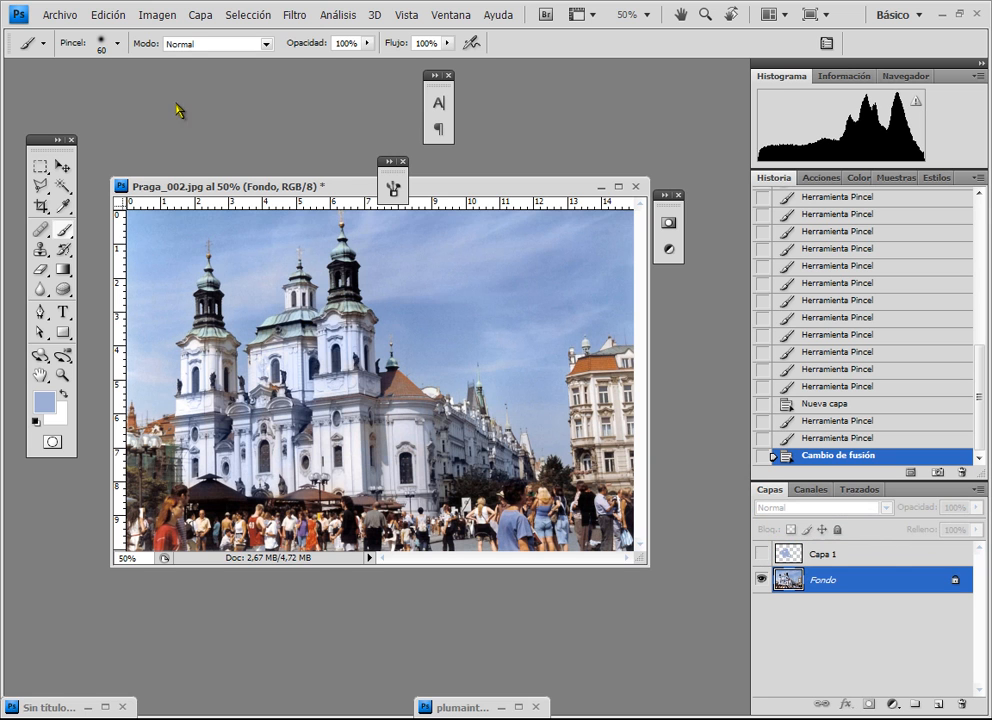
{"action": "left_click", "coordinate": [177, 50]}
{"action": "left_click", "coordinate": [215, 474]}
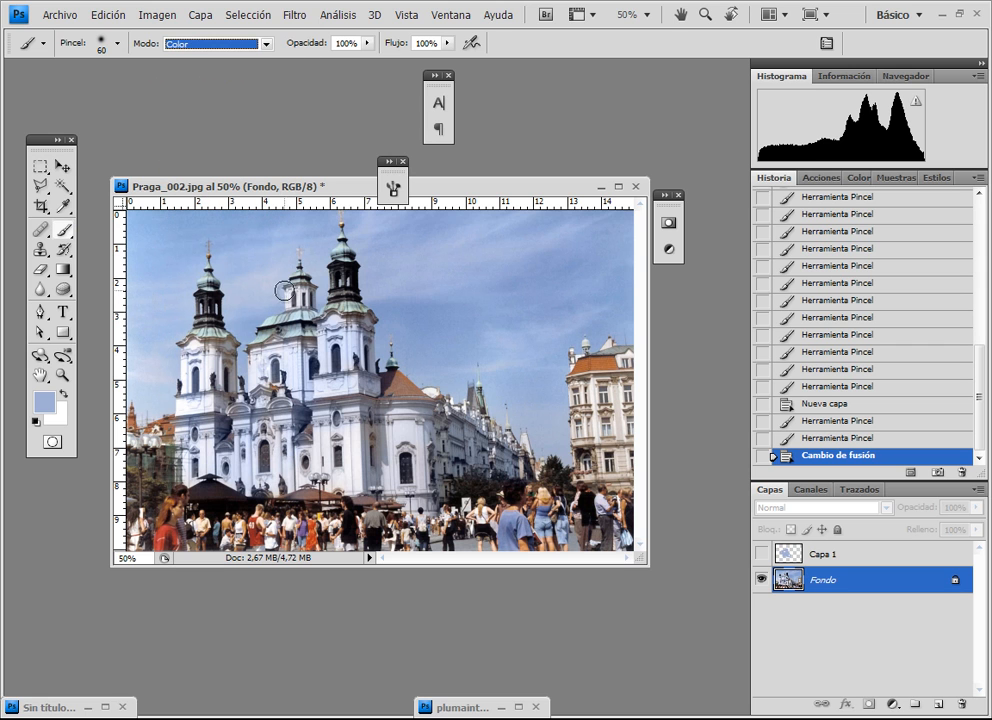
{"action": "left_click", "coordinate": [204, 48]}
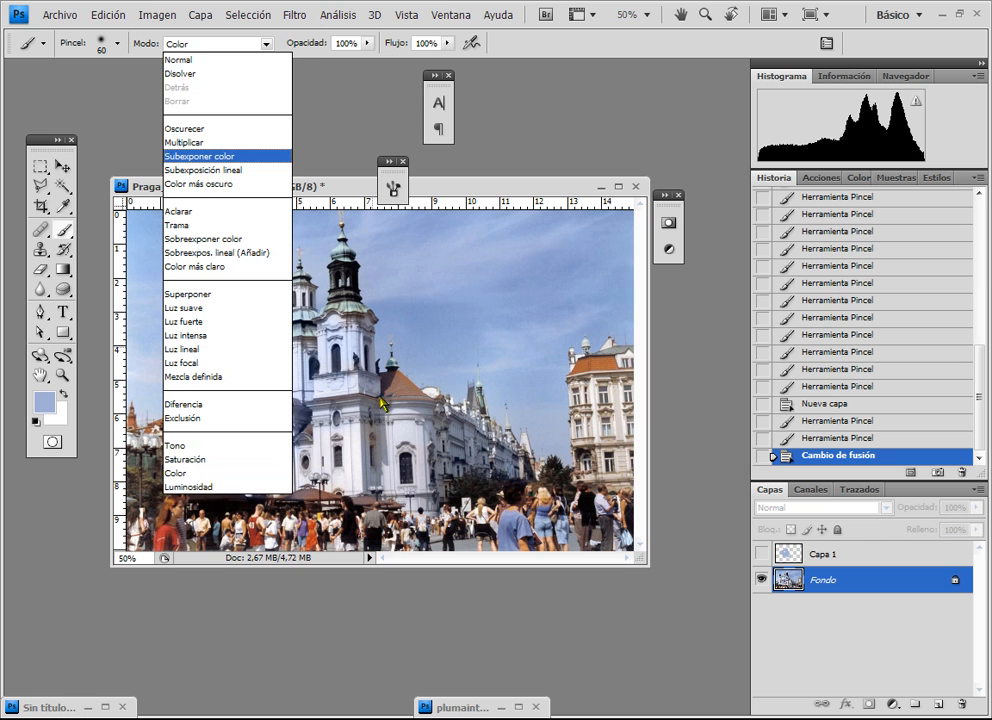
{"action": "left_click", "coordinate": [333, 189]}
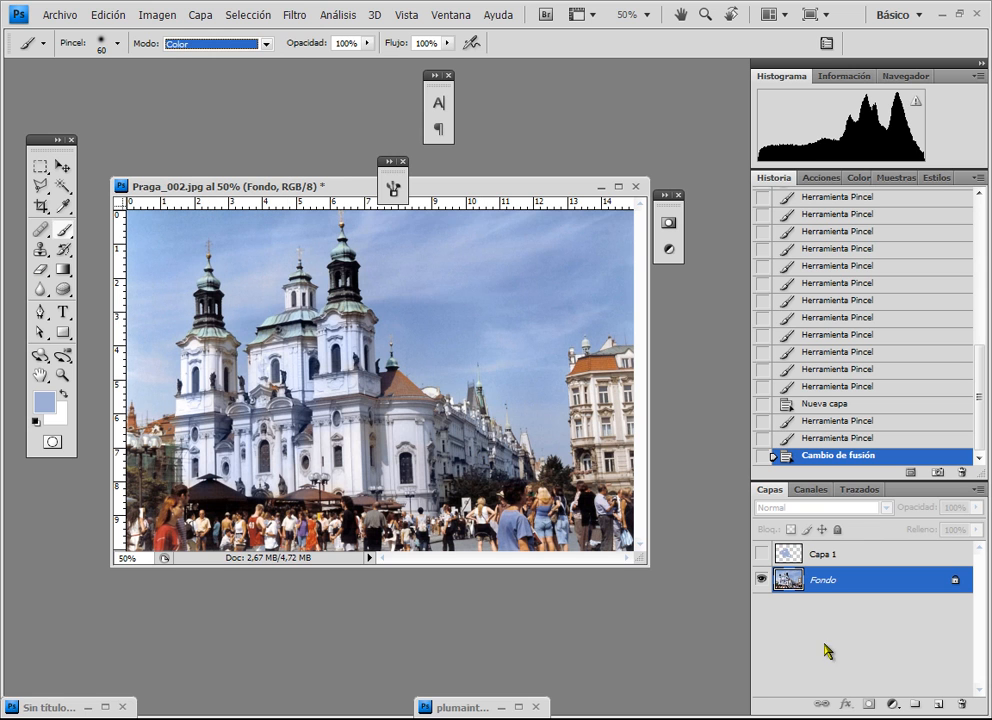
{"action": "left_click", "coordinate": [230, 42]}
{"action": "left_click", "coordinate": [225, 48]}
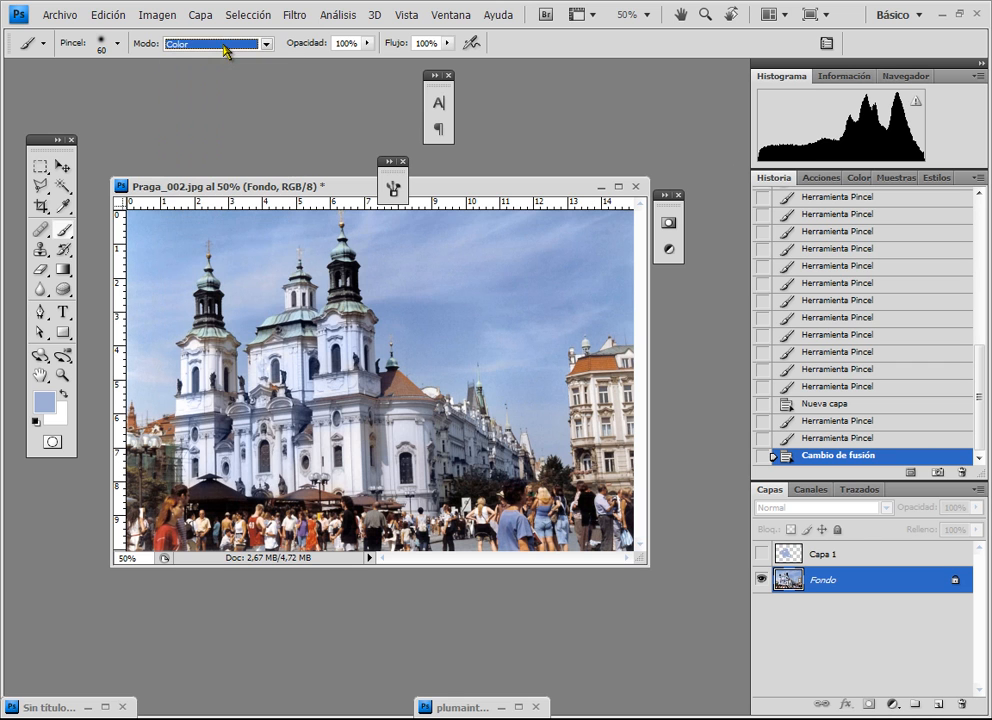
{"action": "left_click", "coordinate": [217, 45]}
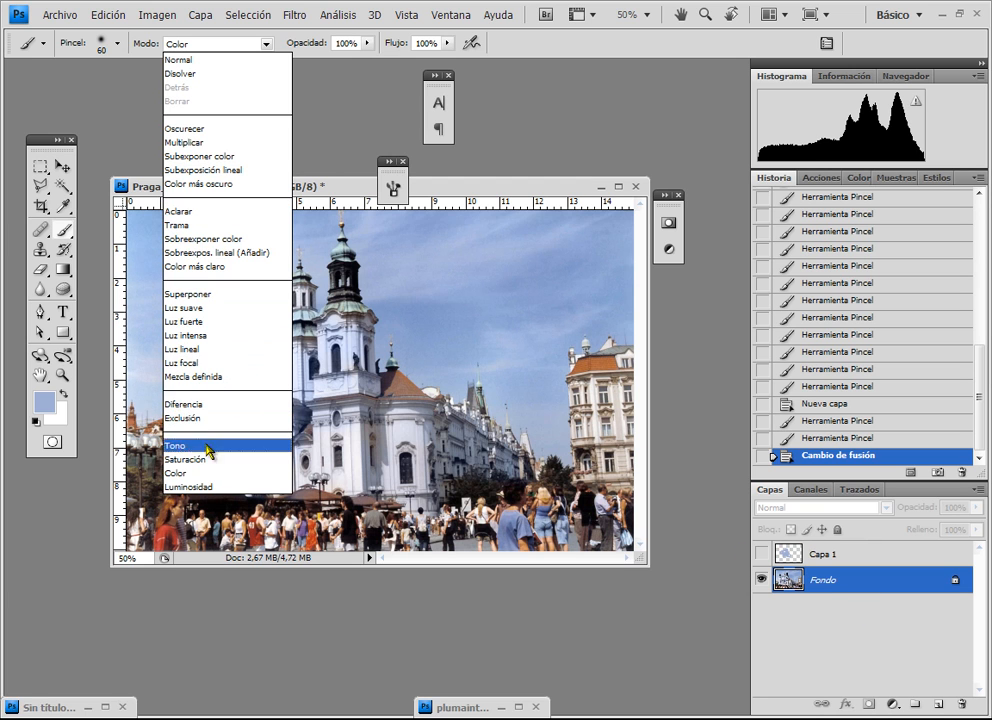
Swap the foreground and background colors to paint in white, and set the brush mode to Luz lineal.
{"action": "left_click", "coordinate": [60, 395]}
{"action": "left_click", "coordinate": [65, 394]}
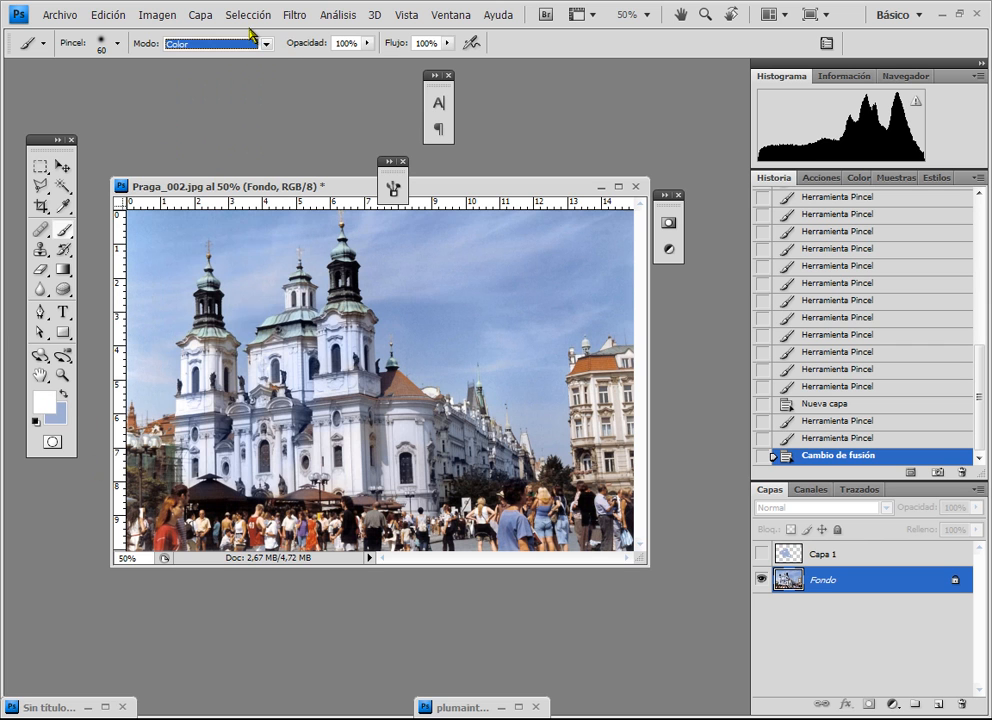
{"action": "left_click", "coordinate": [221, 44]}
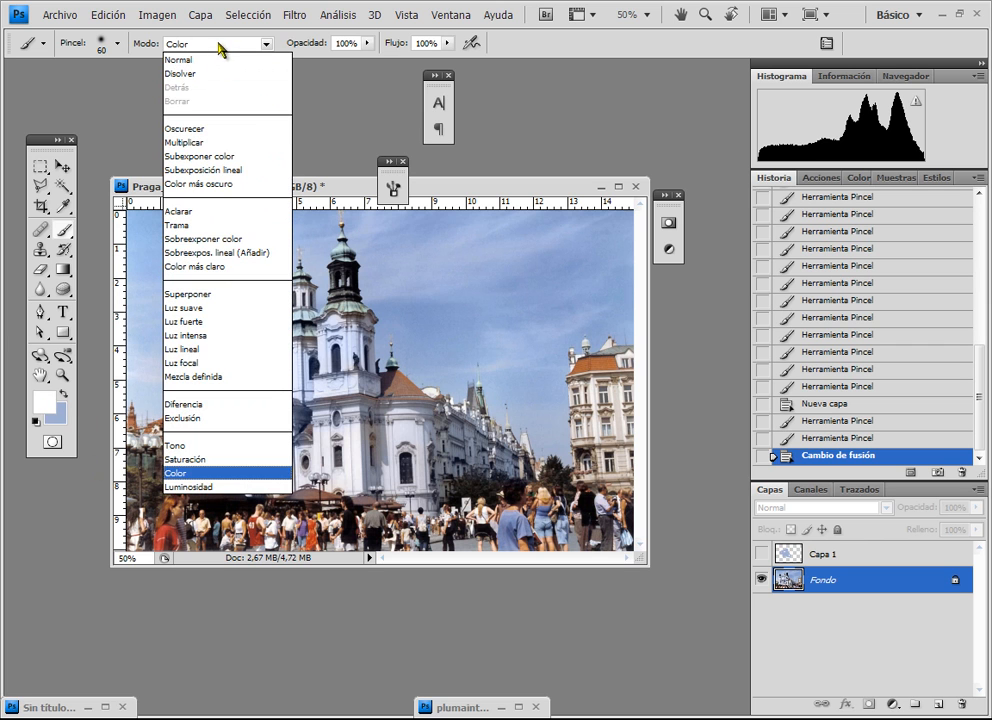
{"action": "left_click", "coordinate": [266, 349]}
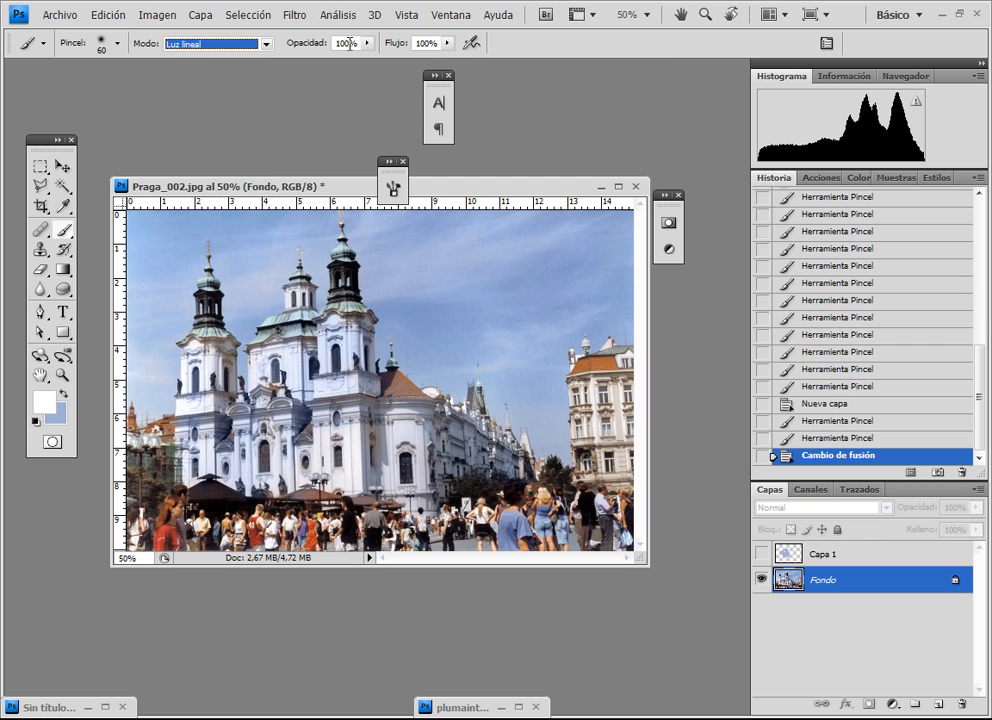
Try white Luz lineal strokes on the church at 100% and at 14% opacity, undoing each one.
{"action": "left_click_drag", "start_coordinate": [188, 351], "coordinate": [178, 391]}
{"action": "key", "text": "ctrl+z"}
{"action": "left_click_drag", "start_coordinate": [367, 43], "coordinate": [297, 62]}
{"action": "left_click_drag", "start_coordinate": [254, 351], "coordinate": [257, 369]}
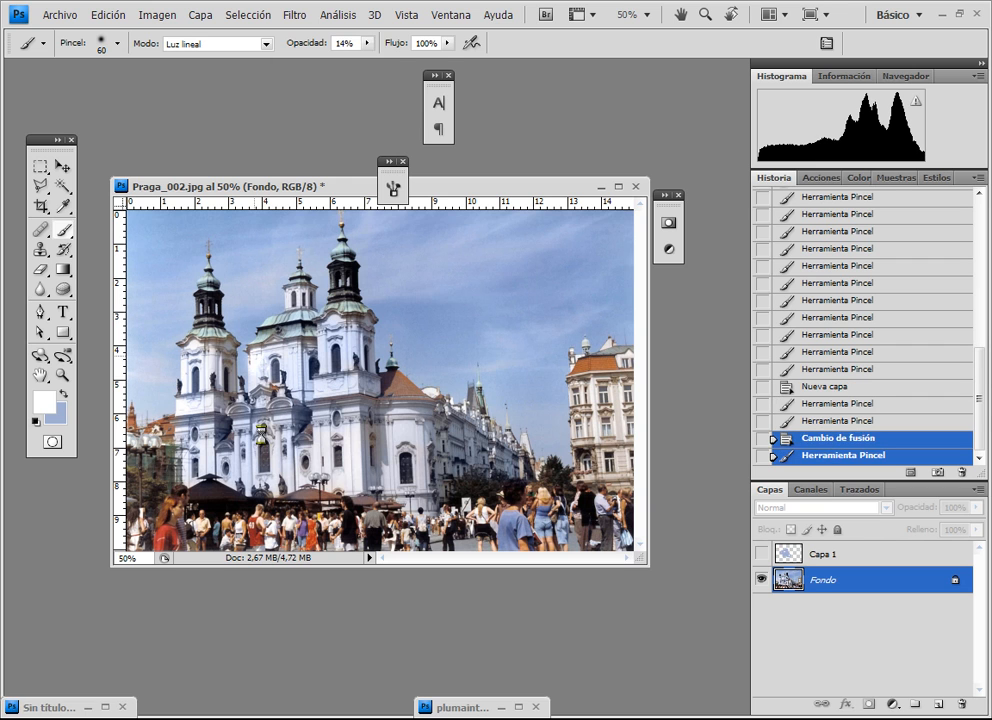
{"action": "key", "text": "ctrl+z"}
Set the brush opacity to 7% and paint white lightening strokes over the church's towers and facade.
{"action": "left_click", "coordinate": [368, 44]}
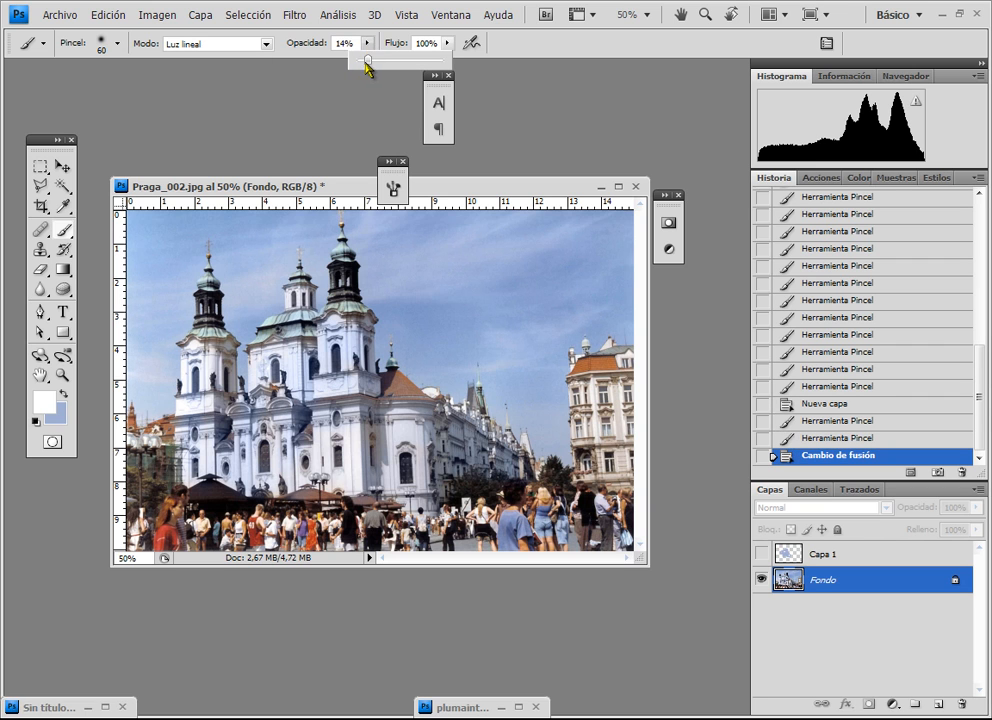
{"action": "left_click", "coordinate": [295, 294]}
{"action": "left_click", "coordinate": [294, 293]}
{"action": "left_click", "coordinate": [333, 356]}
{"action": "left_click_drag", "start_coordinate": [320, 343], "coordinate": [320, 388]}
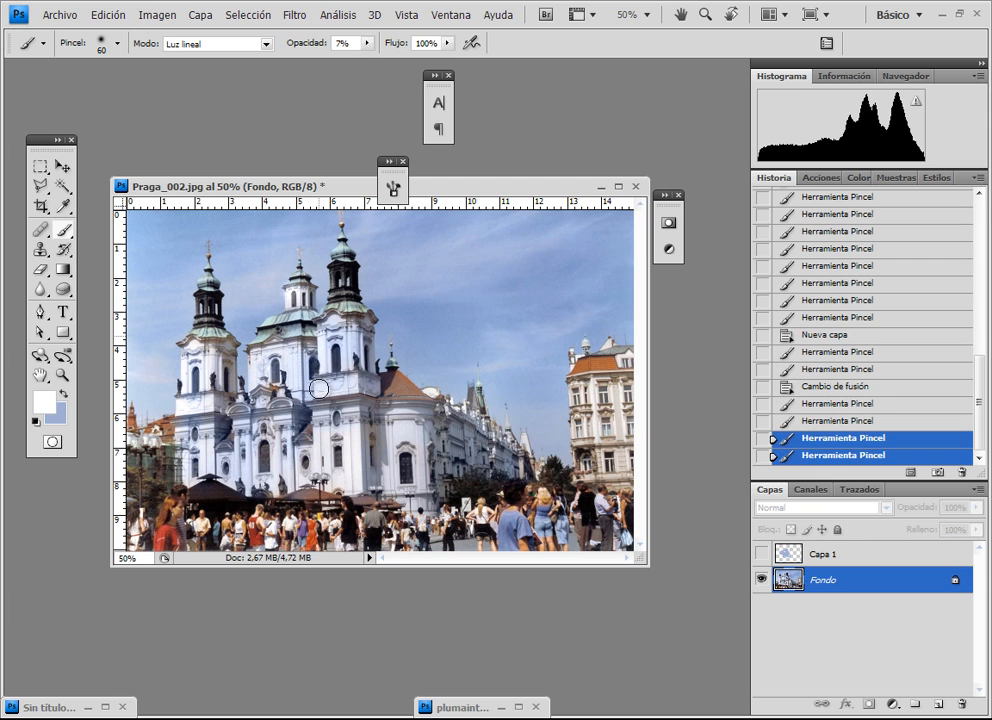
{"action": "left_click_drag", "start_coordinate": [327, 321], "coordinate": [316, 488]}
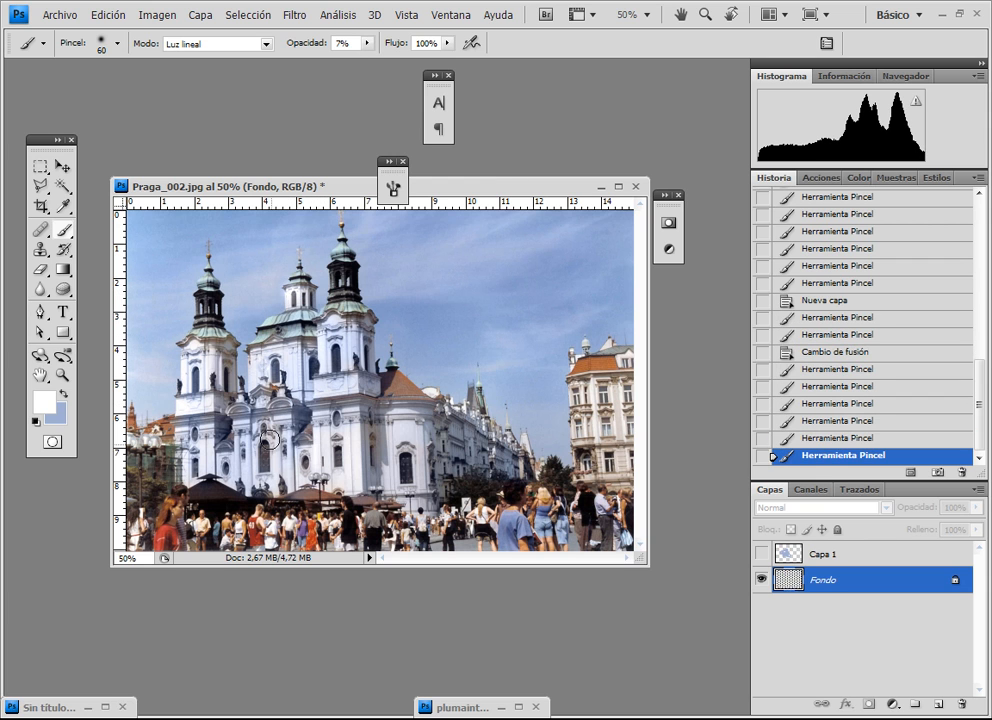
{"action": "left_click_drag", "start_coordinate": [277, 437], "coordinate": [279, 480]}
{"action": "left_click_drag", "start_coordinate": [241, 431], "coordinate": [233, 499]}
{"action": "left_click_drag", "start_coordinate": [141, 310], "coordinate": [141, 365]}
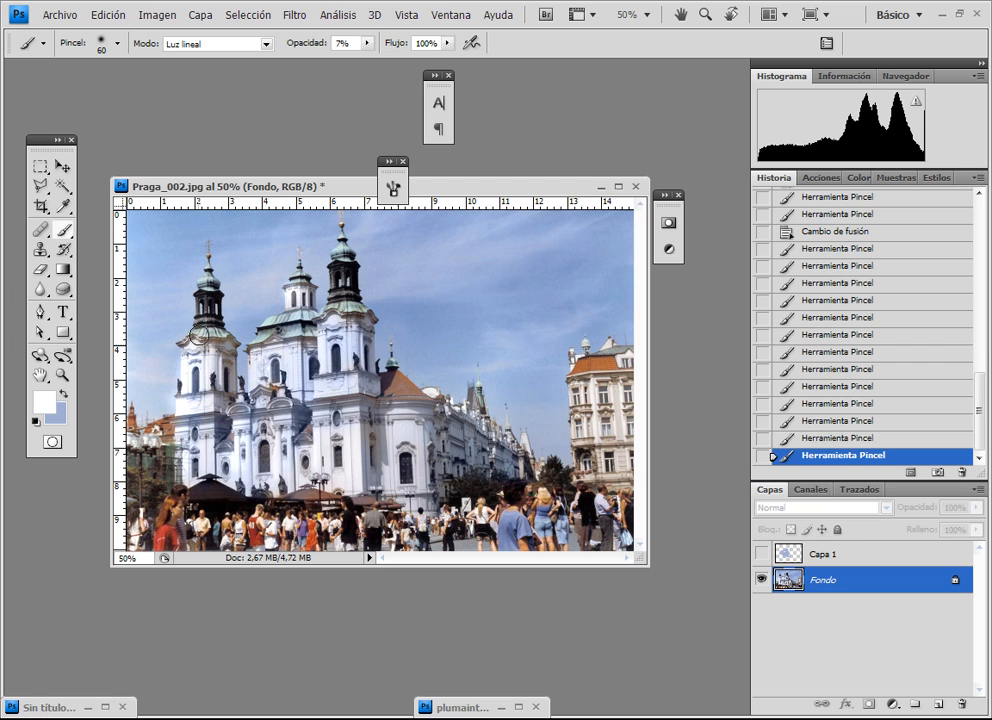
Reduce the brush's master diameter to 25 px and reopen the brush settings over the photo.
{"action": "right_click", "coordinate": [230, 332]}
{"action": "left_click_drag", "start_coordinate": [271, 365], "coordinate": [265, 365]}
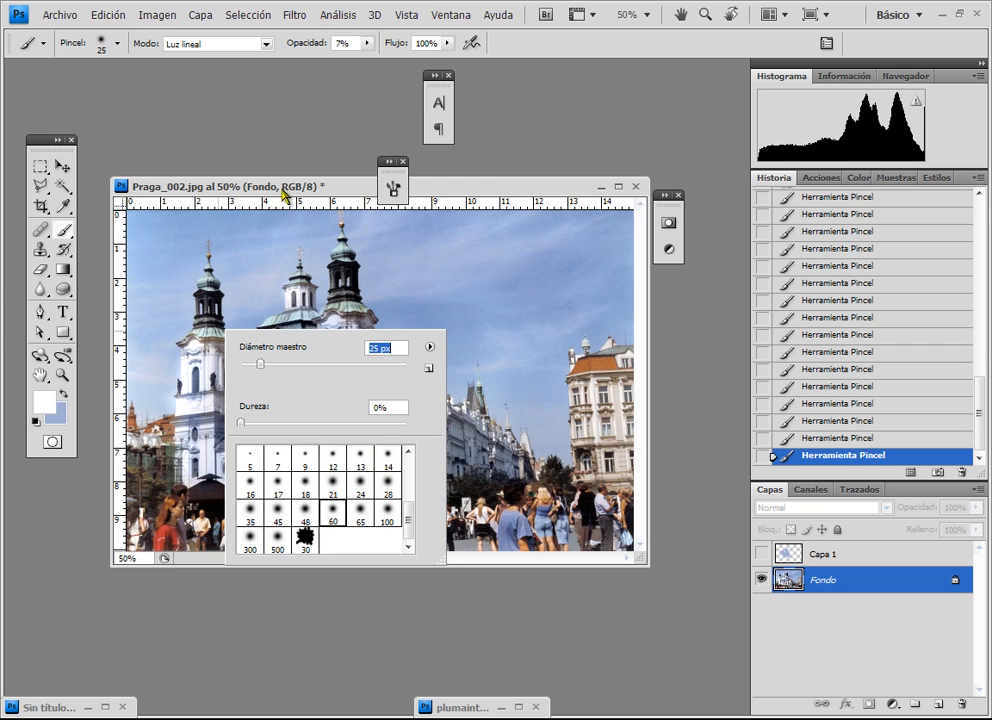
{"action": "key", "text": "Return"}
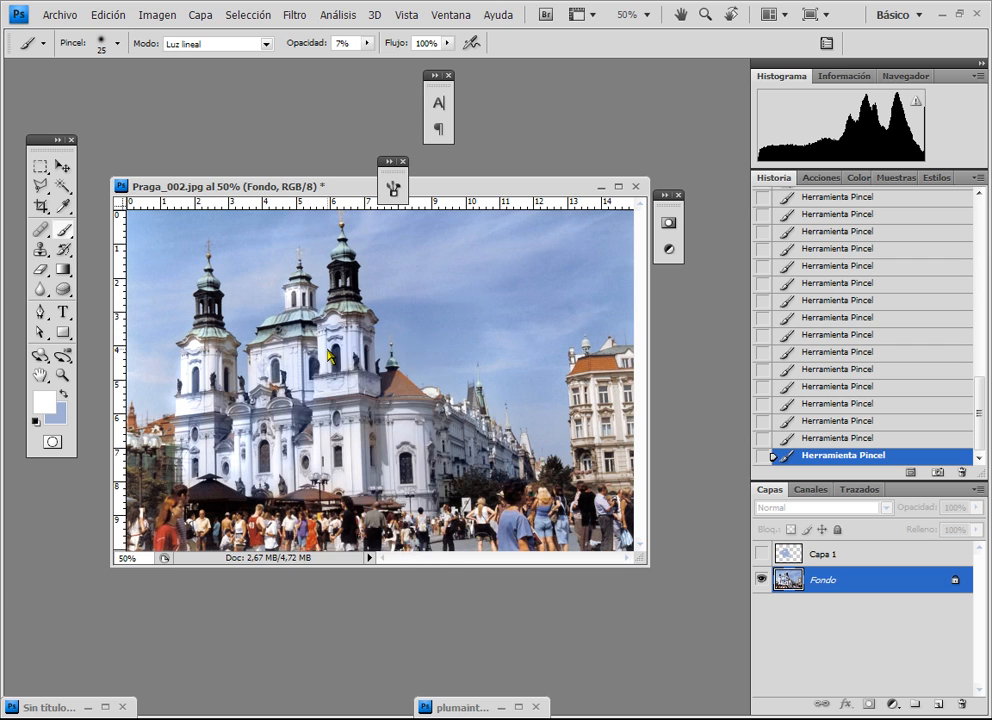
{"action": "right_click", "coordinate": [327, 332]}
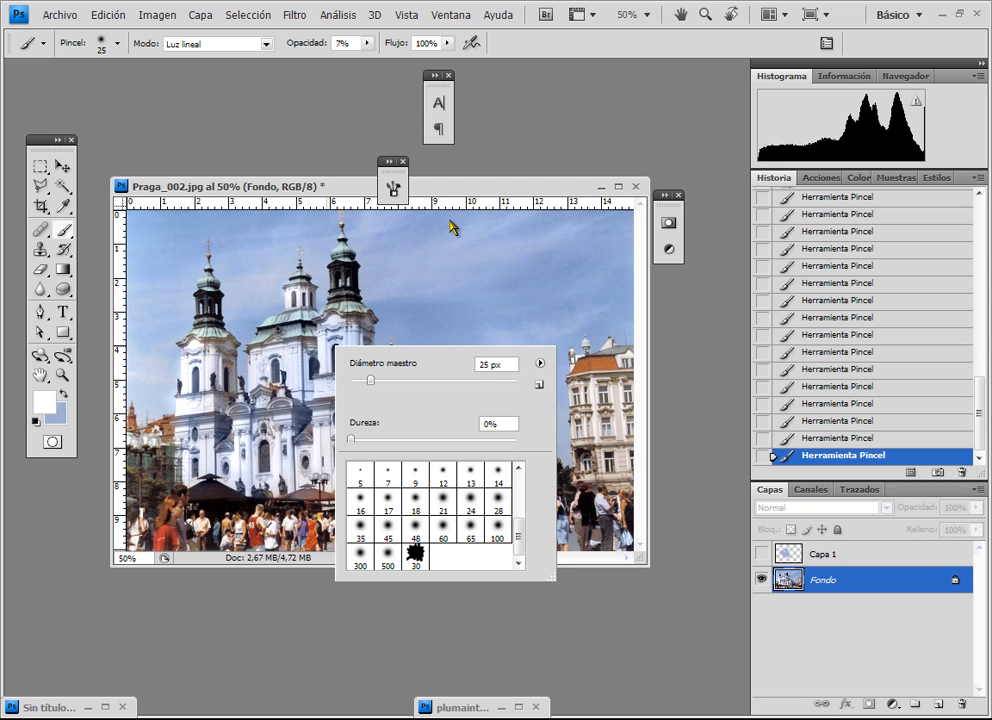
Paint white Luz lineal lightening strokes at 7% opacity with the 25 px brush over the church's domes, towers and facade.
{"action": "key", "text": "Return"}
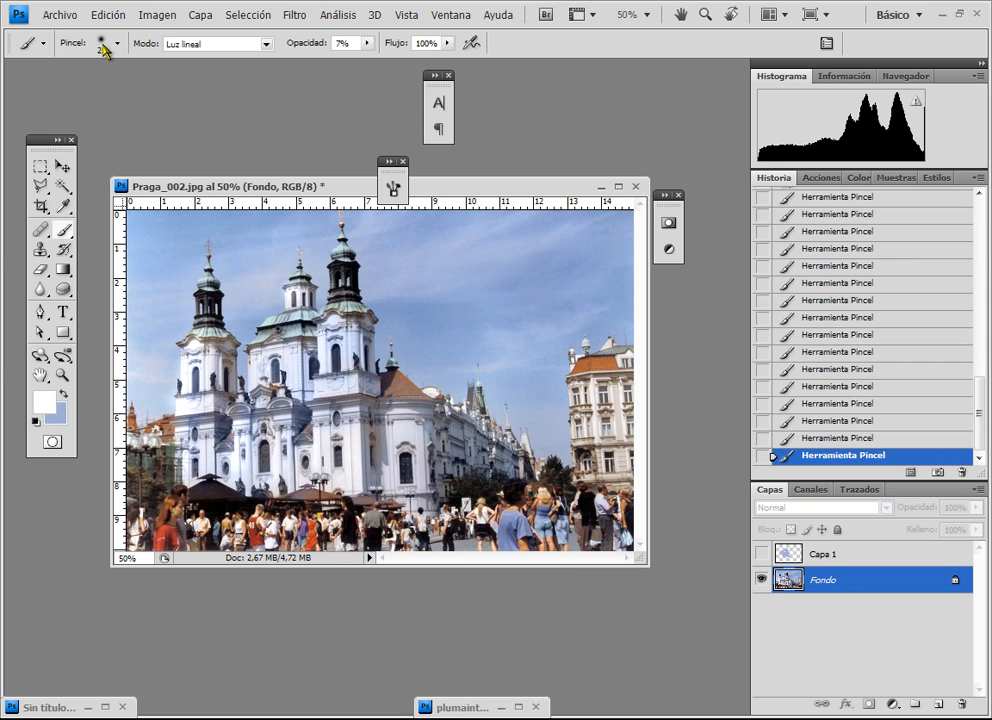
{"action": "mouse_move", "coordinate": [251, 357]}
{"action": "left_mouse_down"}
{"action": "mouse_move", "coordinate": [252, 388]}
{"action": "mouse_move", "coordinate": [263, 340]}
{"action": "mouse_move", "coordinate": [281, 321]}
{"action": "mouse_move", "coordinate": [286, 335]}
{"action": "mouse_move", "coordinate": [303, 335]}
{"action": "left_mouse_up"}
{"action": "mouse_move", "coordinate": [298, 284]}
{"action": "left_mouse_down"}
{"action": "mouse_move", "coordinate": [332, 318]}
{"action": "mouse_move", "coordinate": [325, 308]}
{"action": "mouse_move", "coordinate": [356, 313]}
{"action": "left_mouse_up"}
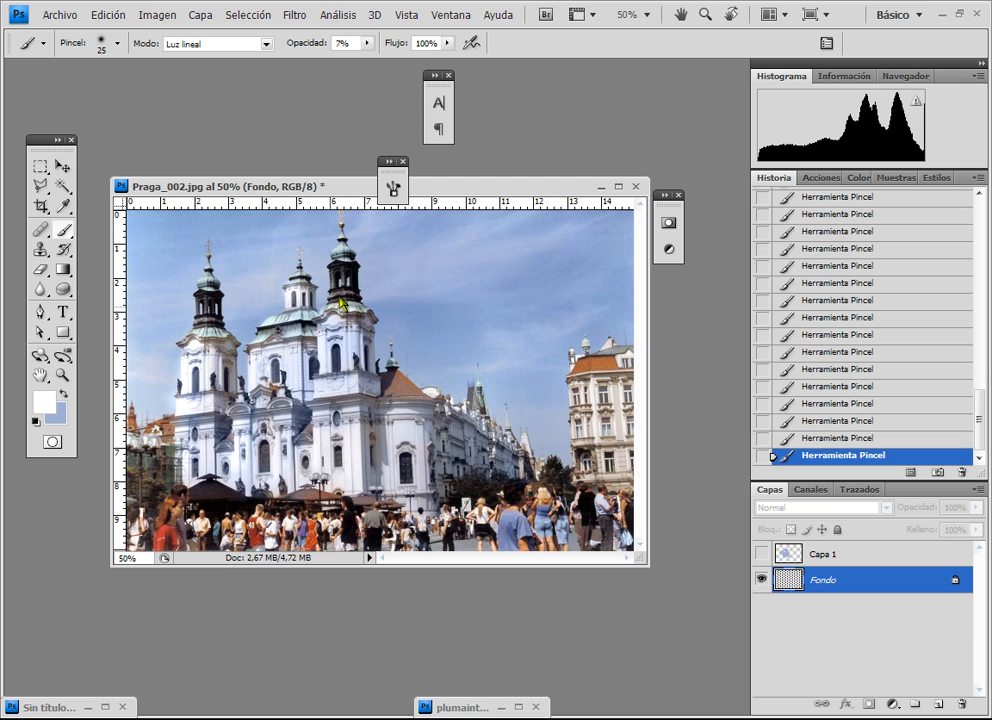
{"action": "left_click_drag", "start_coordinate": [337, 254], "coordinate": [341, 256]}
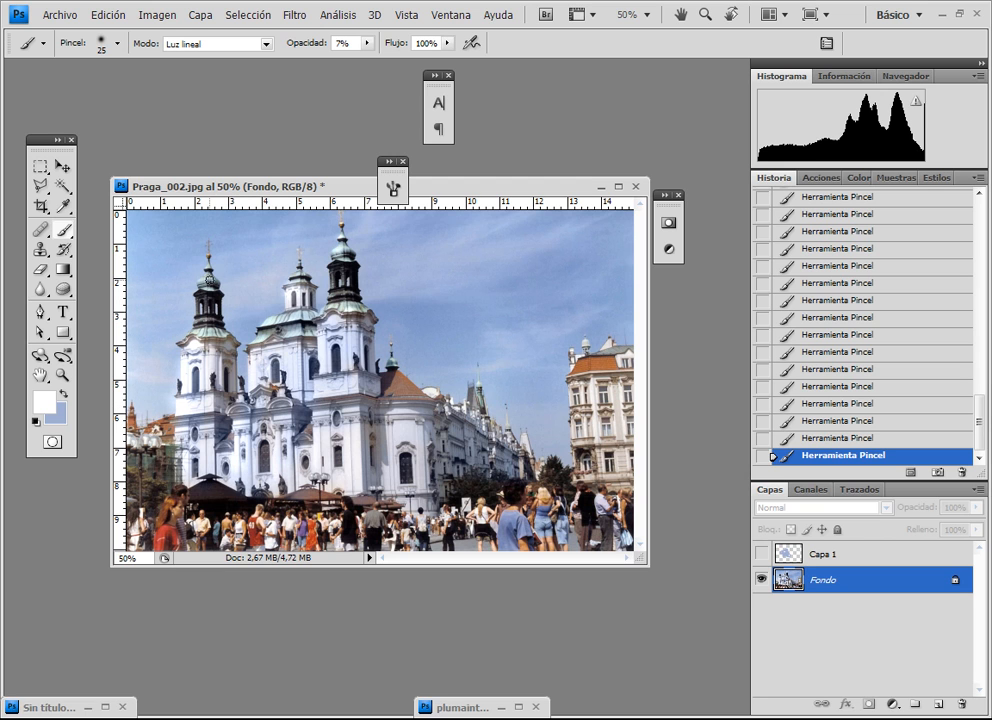
{"action": "mouse_move", "coordinate": [203, 283]}
{"action": "left_mouse_down"}
{"action": "mouse_move", "coordinate": [212, 280]}
{"action": "mouse_move", "coordinate": [200, 308]}
{"action": "left_mouse_up"}
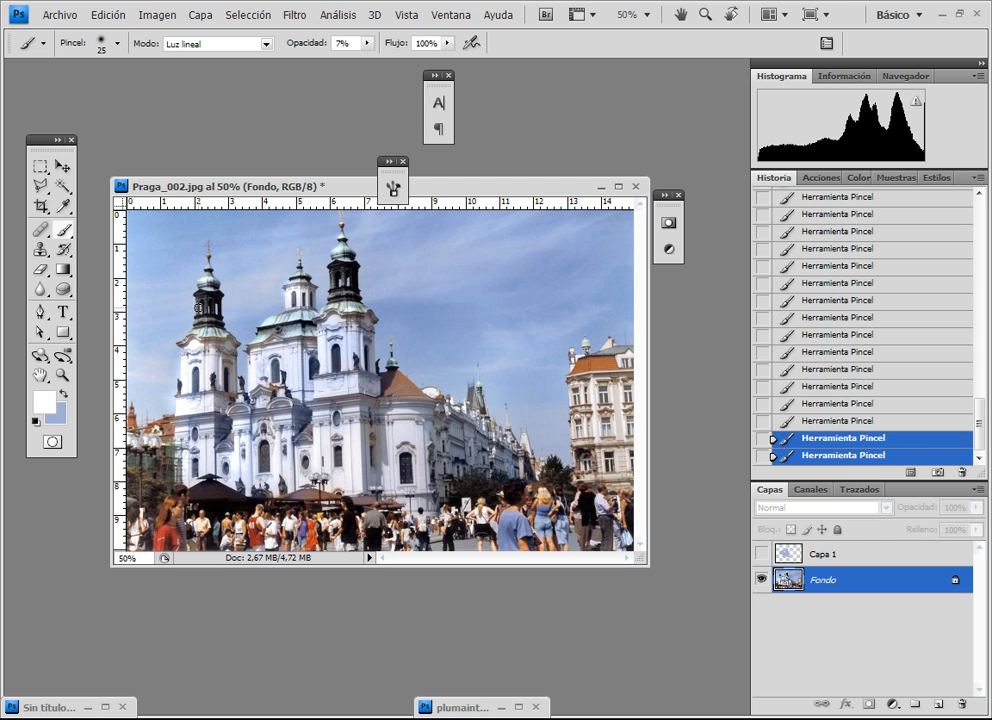
{"action": "left_click_drag", "start_coordinate": [197, 405], "coordinate": [199, 412]}
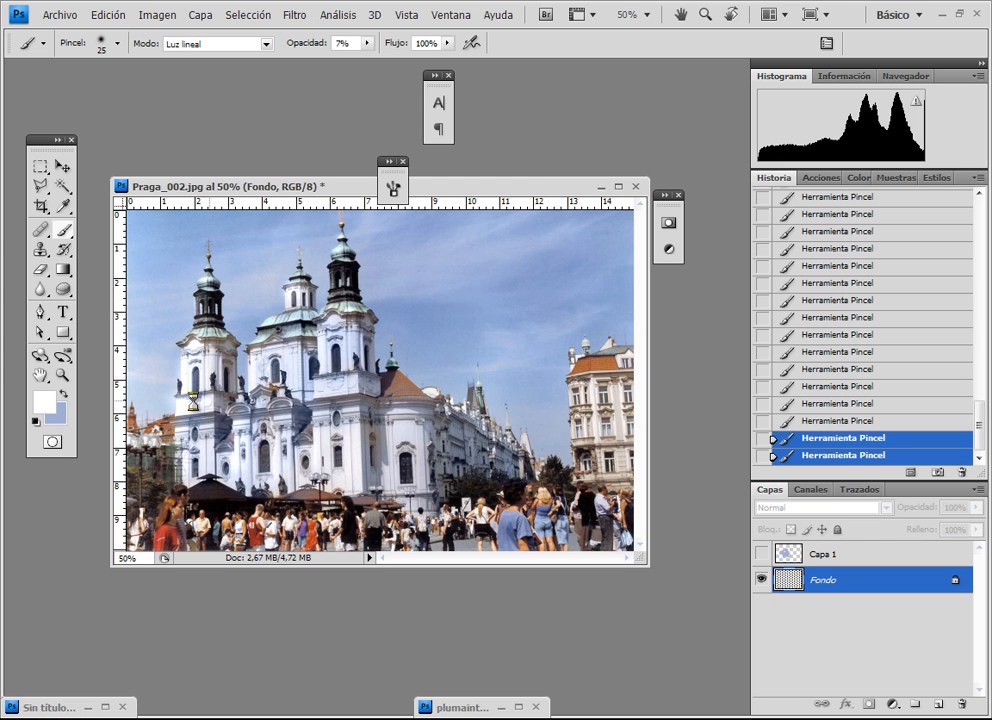
{"action": "left_click", "coordinate": [238, 410]}
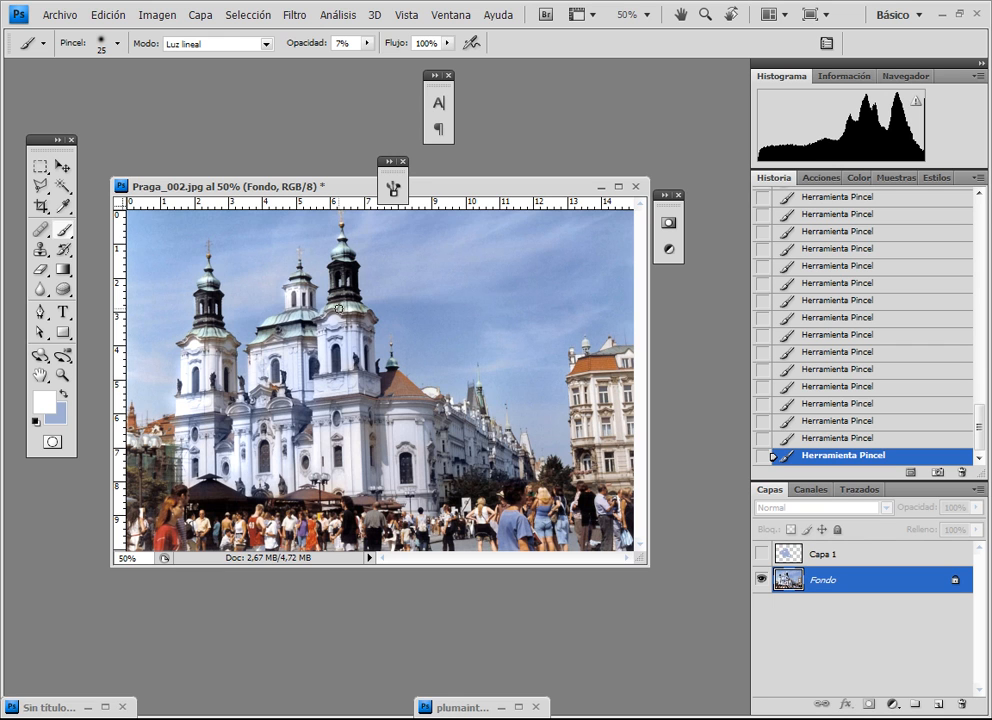
{"action": "left_click_drag", "start_coordinate": [401, 379], "coordinate": [396, 373]}
{"action": "left_click", "coordinate": [394, 368]}
Set the brush mode to Subexponer color and choose a darker, more saturated blue as the foreground color.
{"action": "left_click", "coordinate": [264, 44]}
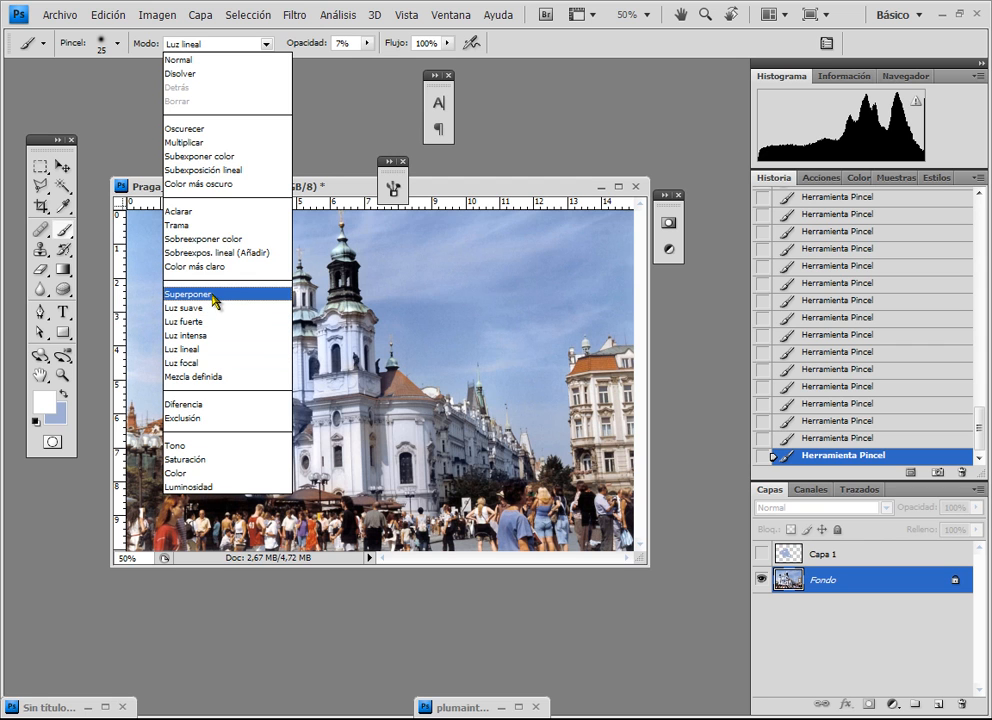
{"action": "left_click", "coordinate": [231, 160]}
{"action": "key", "text": "x"}
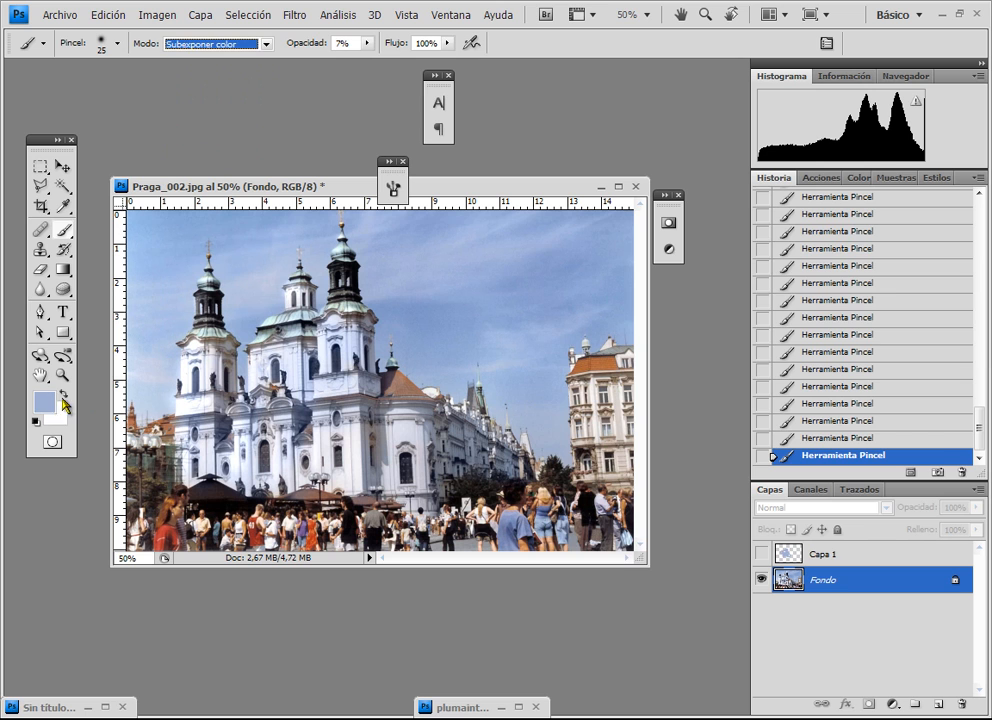
{"action": "left_click", "coordinate": [43, 403]}
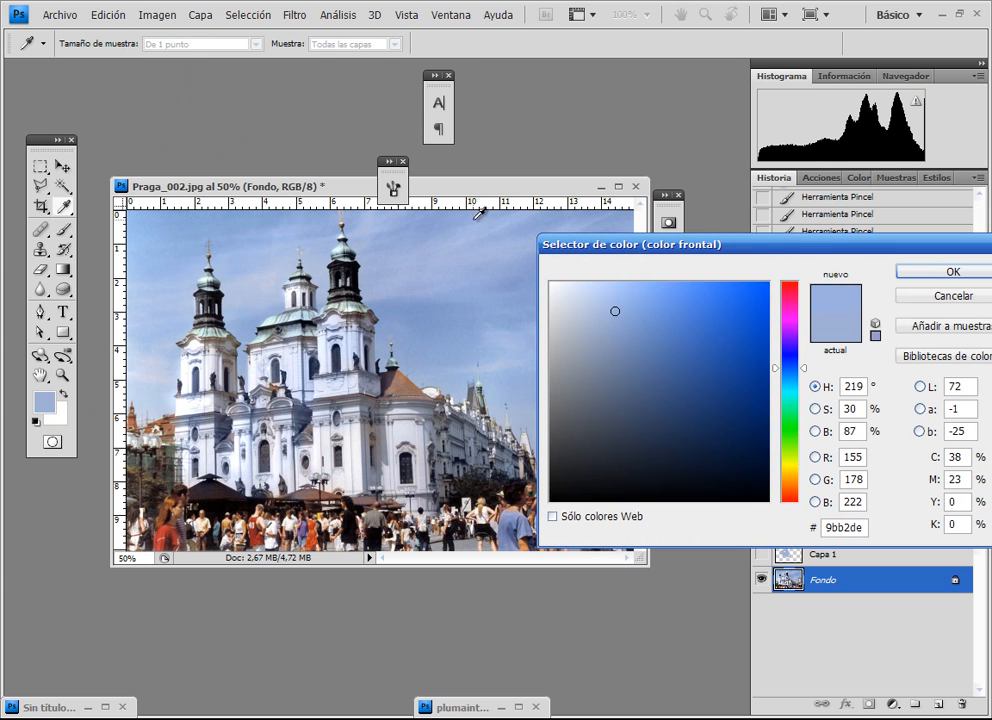
{"action": "left_click", "coordinate": [716, 404]}
{"action": "left_click_drag", "start_coordinate": [716, 404], "coordinate": [686, 366]}
{"action": "left_click", "coordinate": [913, 272]}
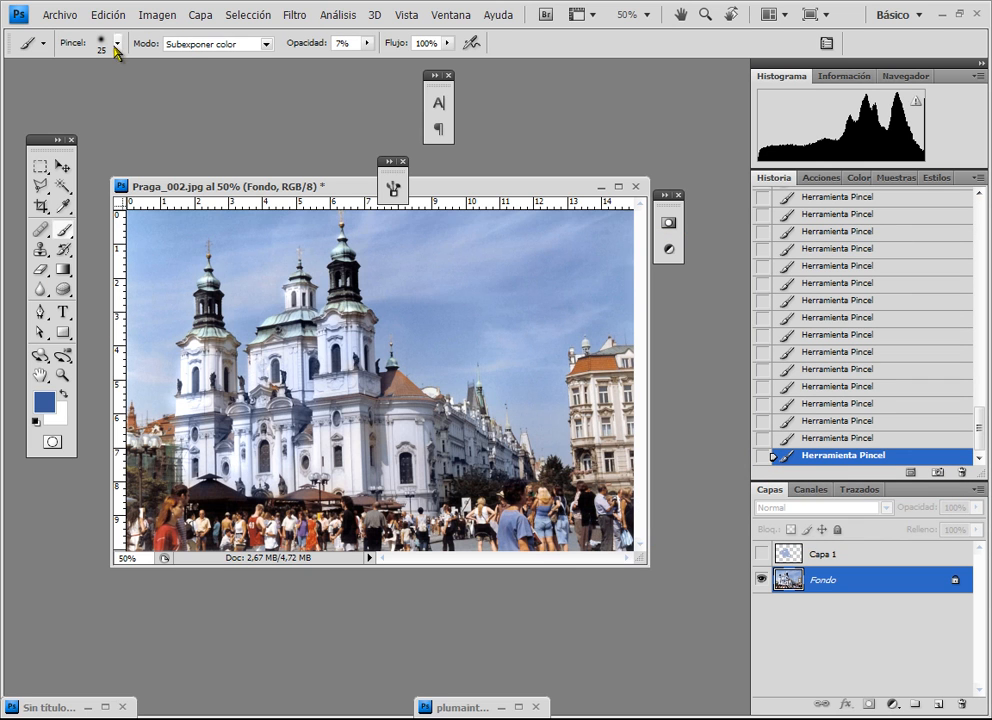
Increase the brush's master diameter to 72 px.
{"action": "right_click", "coordinate": [296, 303]}
{"action": "left_click", "coordinate": [369, 336]}
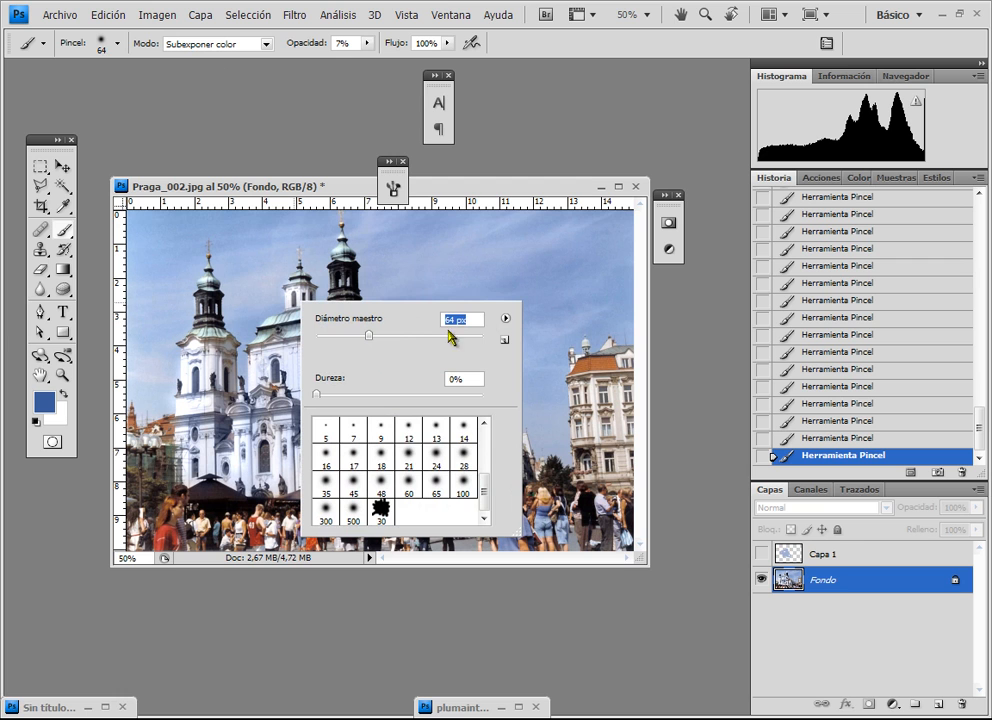
{"action": "left_click_drag", "start_coordinate": [370, 335], "coordinate": [375, 336]}
{"action": "left_click", "coordinate": [439, 187]}
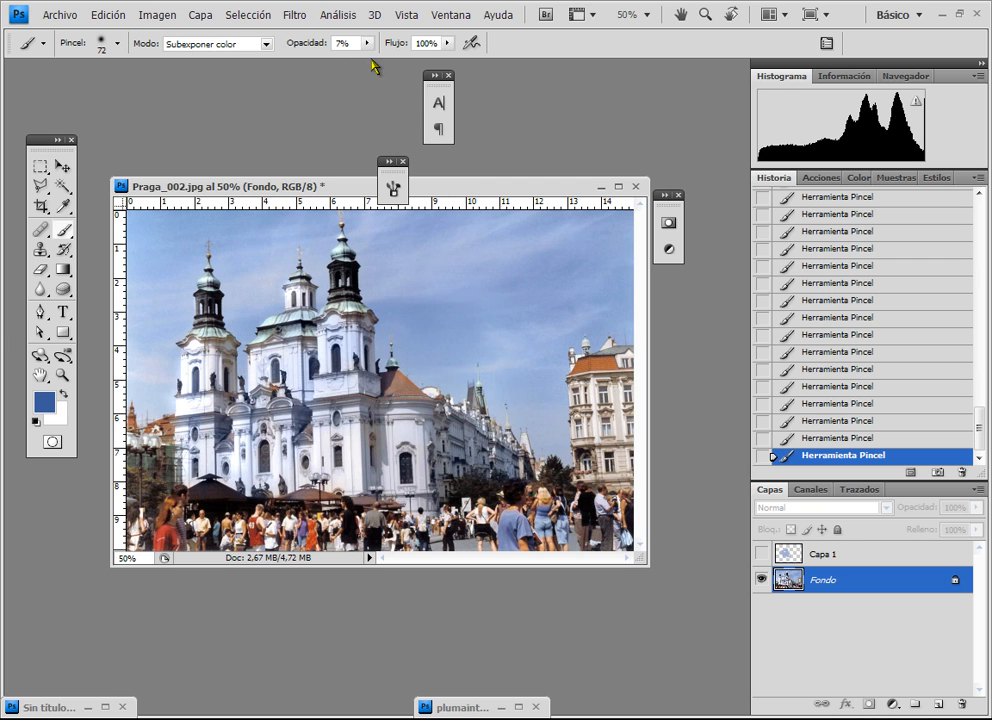
Set the brush opacity to 33% and paint blue darkening strokes beside the right tower and along the base of the street buildings.
{"action": "left_click", "coordinate": [367, 44]}
{"action": "left_click_drag", "start_coordinate": [367, 52], "coordinate": [388, 84]}
{"action": "left_click_drag", "start_coordinate": [387, 323], "coordinate": [381, 347]}
{"action": "mouse_move", "coordinate": [427, 505]}
{"action": "left_mouse_down"}
{"action": "mouse_move", "coordinate": [408, 502]}
{"action": "mouse_move", "coordinate": [428, 511]}
{"action": "mouse_move", "coordinate": [458, 468]}
{"action": "mouse_move", "coordinate": [530, 465]}
{"action": "left_mouse_up"}
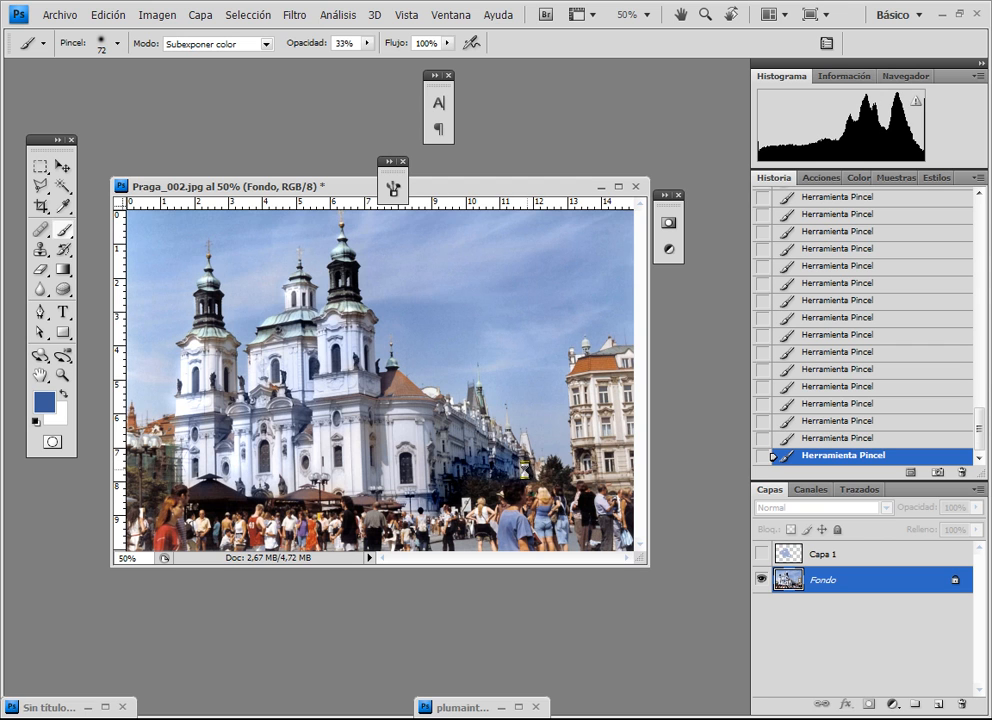
Lower the brush opacity to 13% and darken the base of the street buildings and the church facade with blue strokes.
{"action": "left_click", "coordinate": [367, 44]}
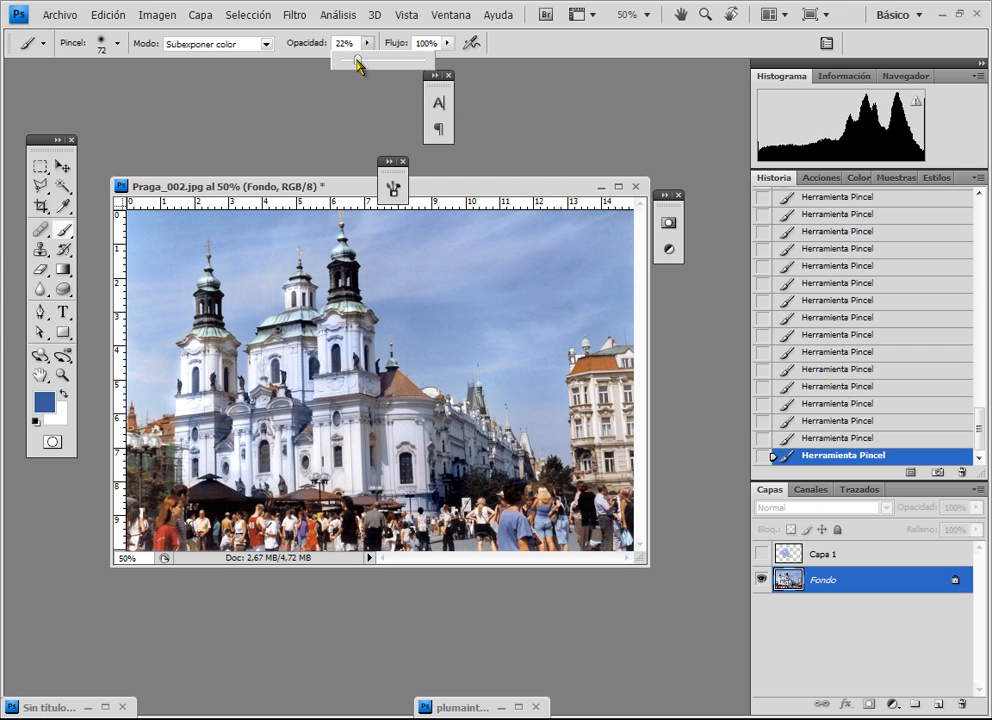
{"action": "left_click", "coordinate": [506, 458]}
{"action": "left_click", "coordinate": [462, 474]}
{"action": "left_click", "coordinate": [409, 499]}
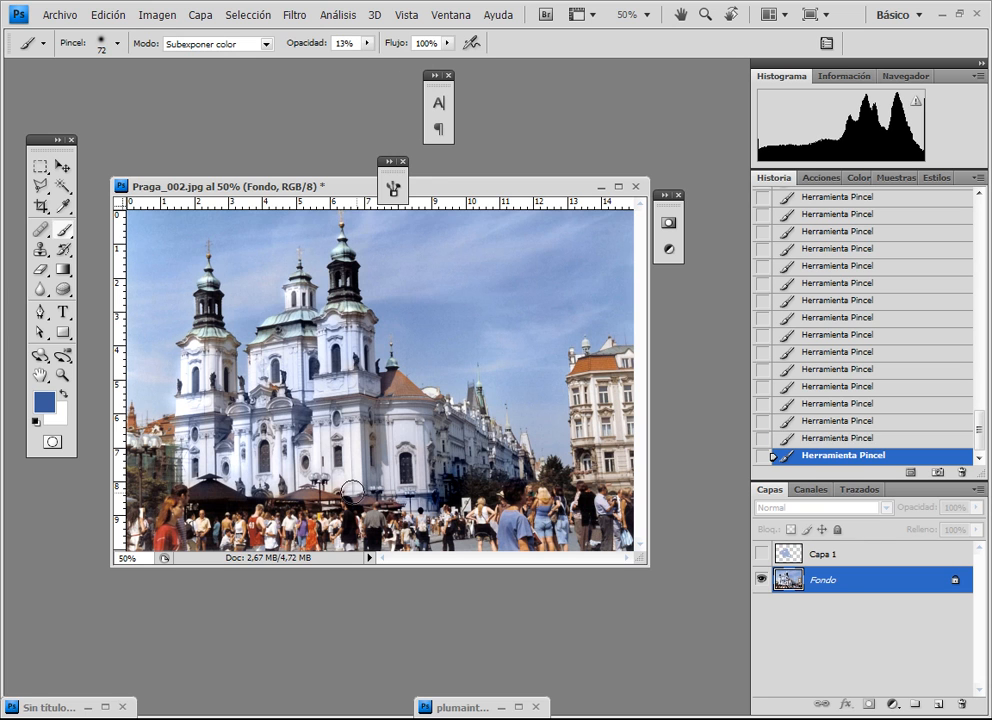
{"action": "left_click", "coordinate": [303, 479]}
{"action": "left_click_drag", "start_coordinate": [290, 480], "coordinate": [258, 483]}
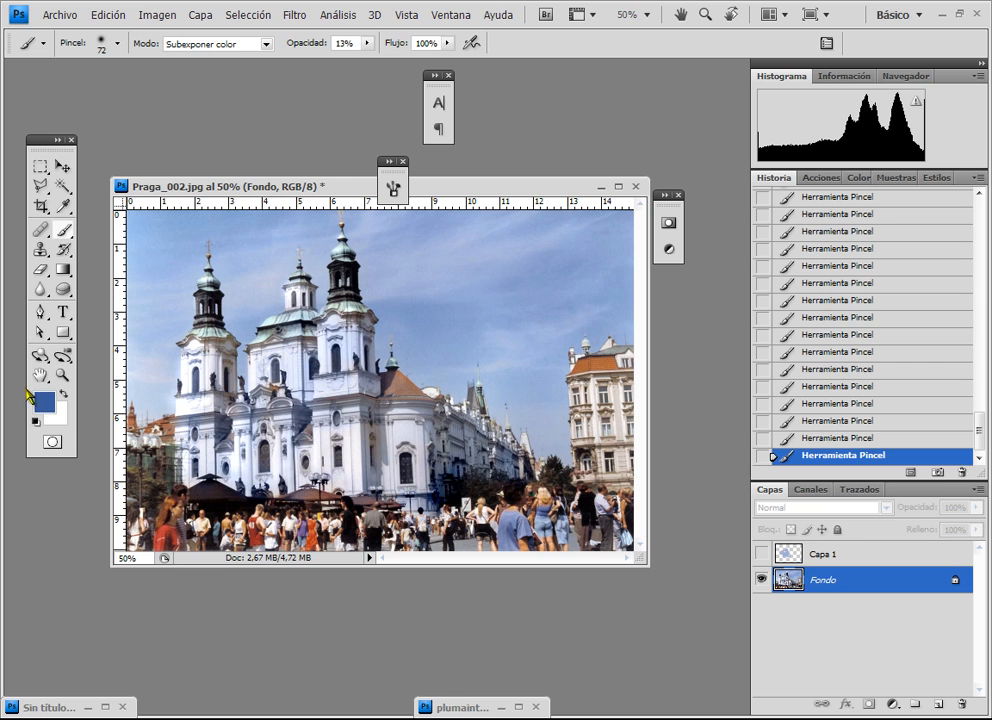
Set the foreground color to dark gray 2a2a2c, keeping all the brush strokes painted so far.
{"action": "left_click", "coordinate": [36, 398]}
{"action": "left_click", "coordinate": [576, 438]}
{"action": "left_click", "coordinate": [561, 463]}
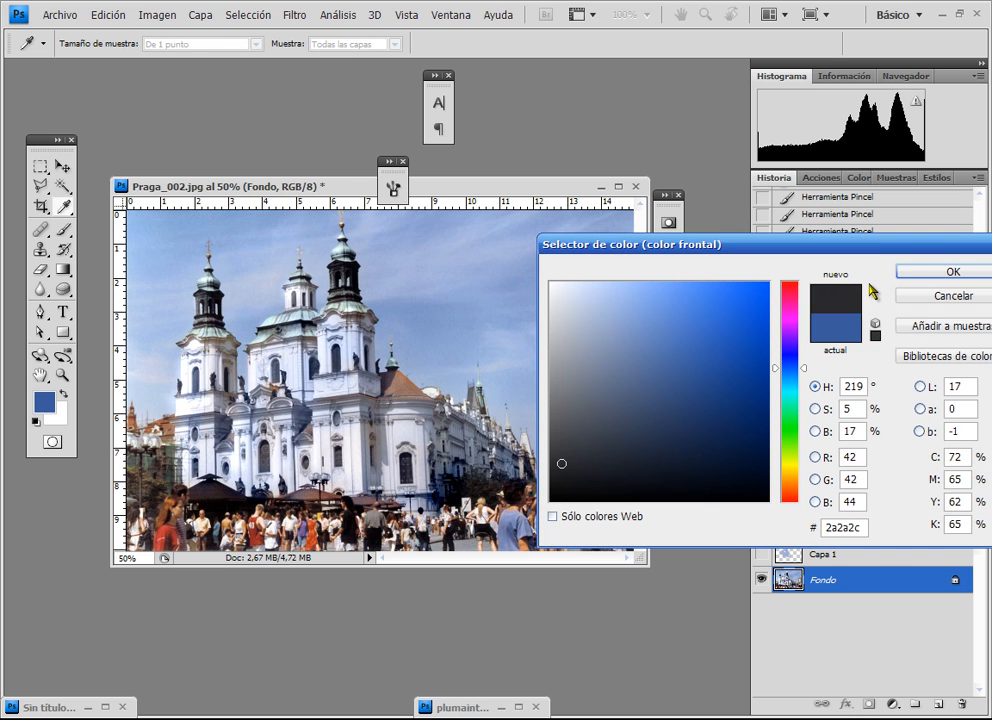
{"action": "left_click", "coordinate": [945, 270]}
{"action": "left_click", "coordinate": [905, 283]}
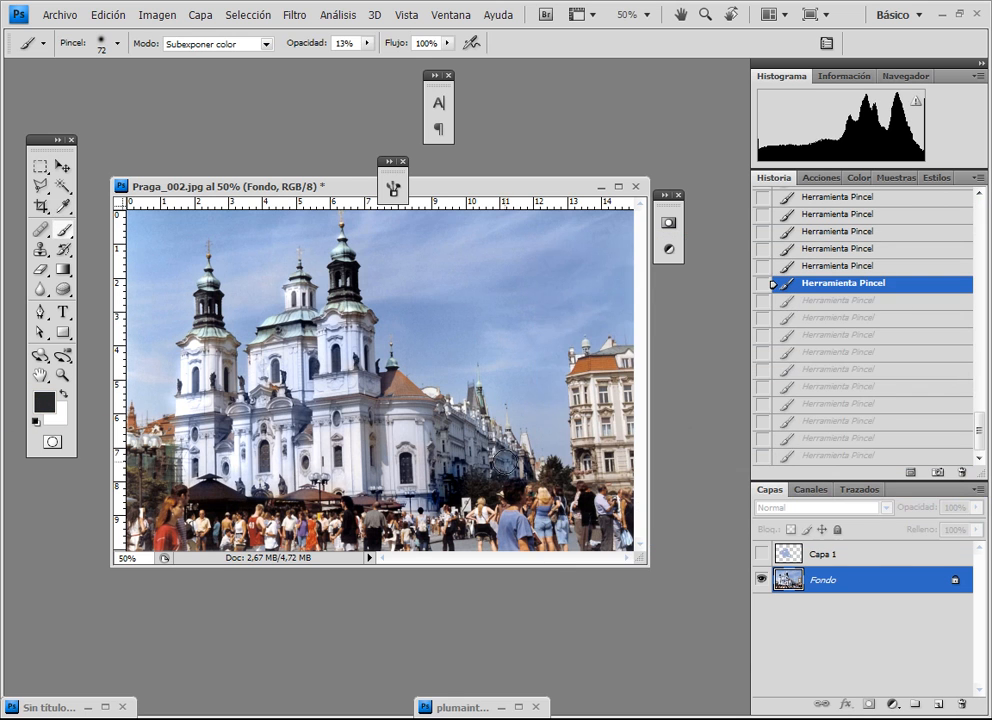
{"action": "key", "text": "ctrl+z"}
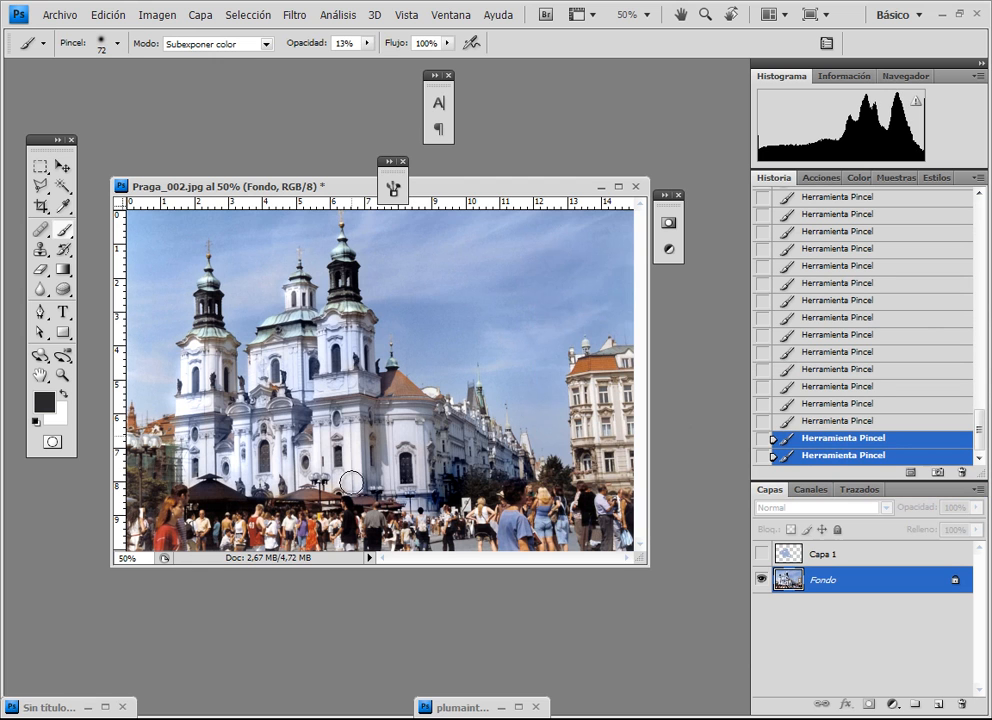
Paint dark gray Subexponer color strokes over the church's shaded walls, the street buildings and the crowd in the square.
{"action": "left_click_drag", "start_coordinate": [375, 430], "coordinate": [376, 475]}
{"action": "mouse_move", "coordinate": [441, 469]}
{"action": "left_mouse_down"}
{"action": "mouse_move", "coordinate": [442, 454]}
{"action": "mouse_move", "coordinate": [471, 458]}
{"action": "left_mouse_up"}
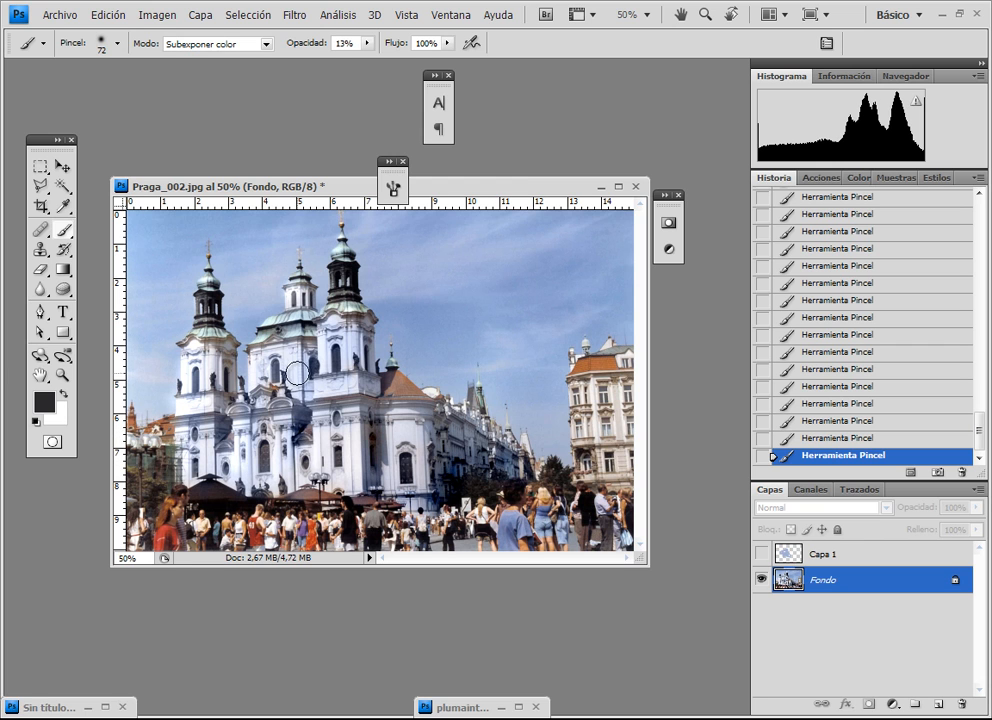
{"action": "left_click_drag", "start_coordinate": [230, 350], "coordinate": [229, 394]}
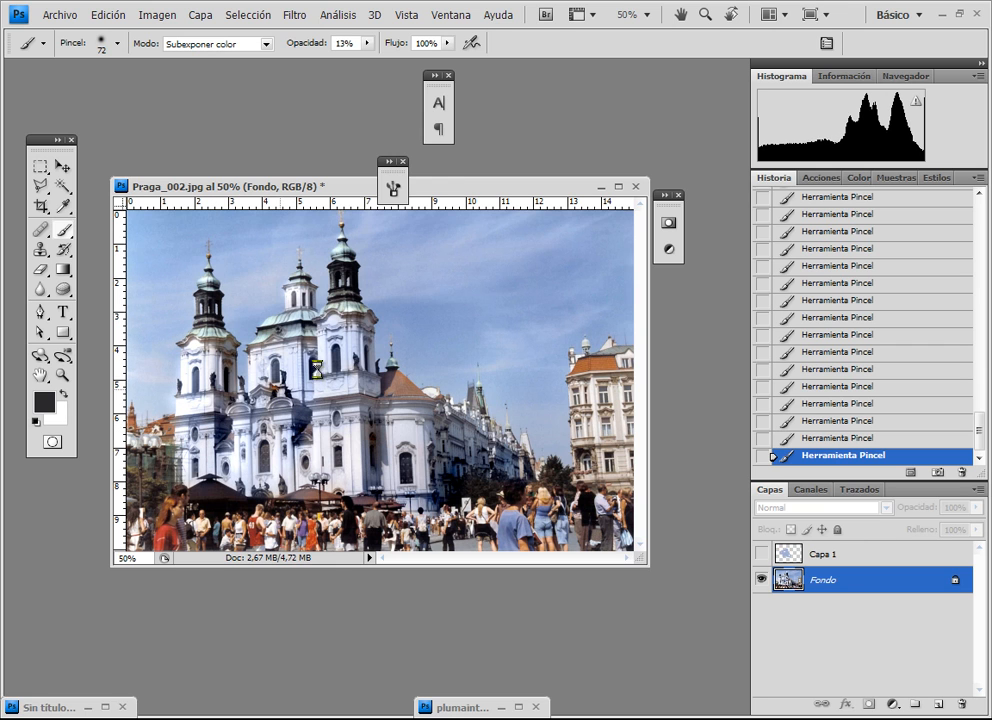
{"action": "left_click", "coordinate": [376, 488]}
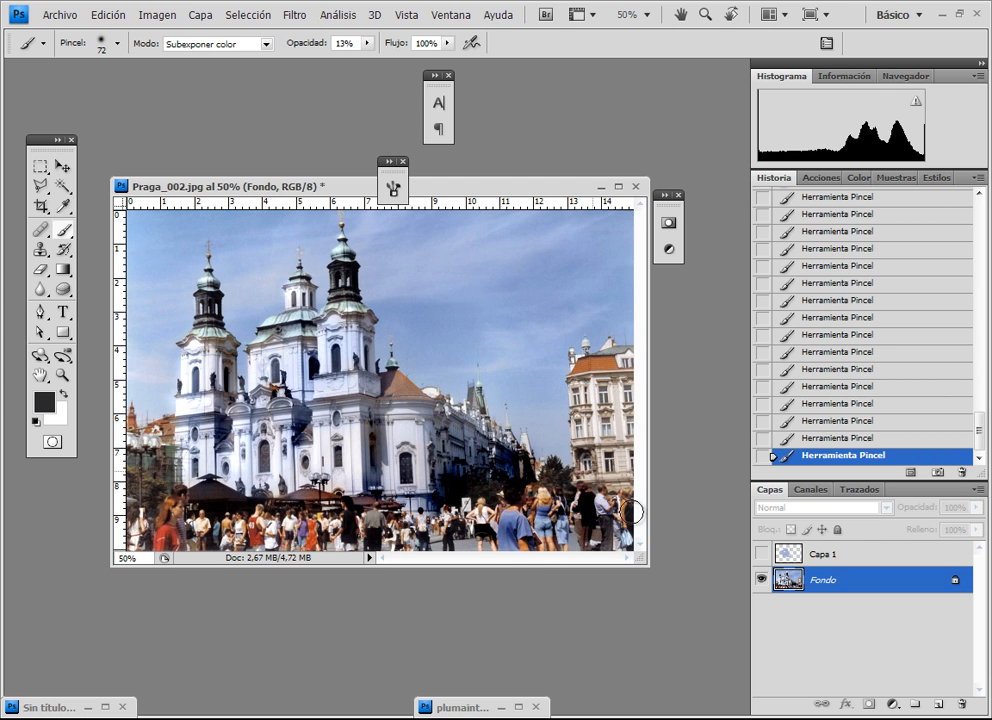
{"action": "mouse_move", "coordinate": [618, 487]}
{"action": "left_mouse_down"}
{"action": "mouse_move", "coordinate": [582, 468]}
{"action": "mouse_move", "coordinate": [602, 469]}
{"action": "mouse_move", "coordinate": [582, 480]}
{"action": "left_mouse_up"}
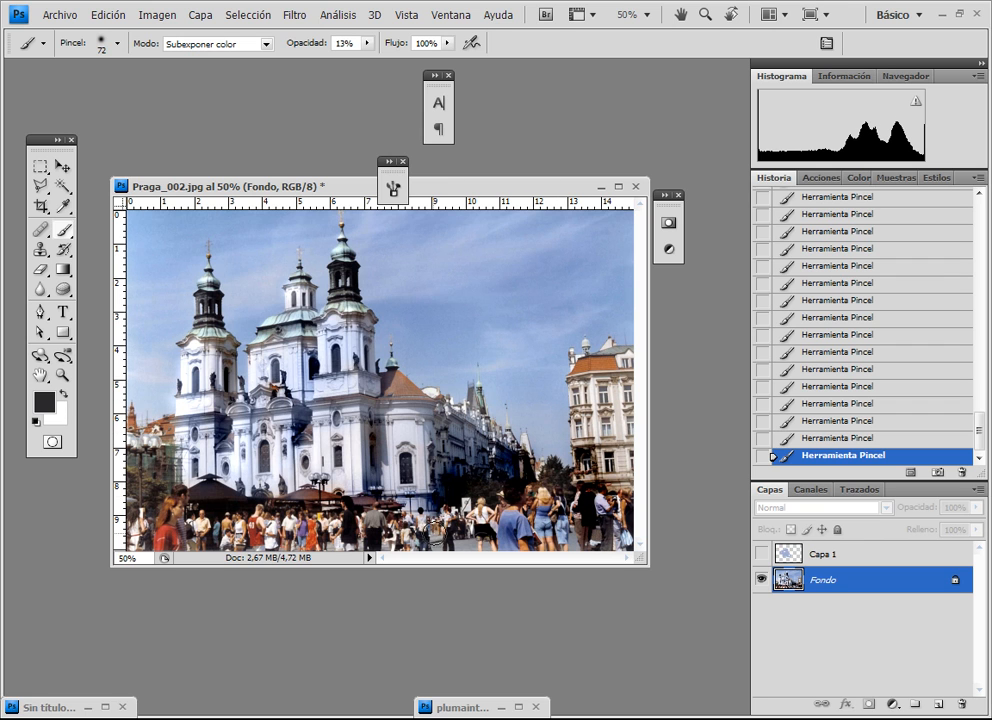
{"action": "left_click_drag", "start_coordinate": [468, 528], "coordinate": [235, 533]}
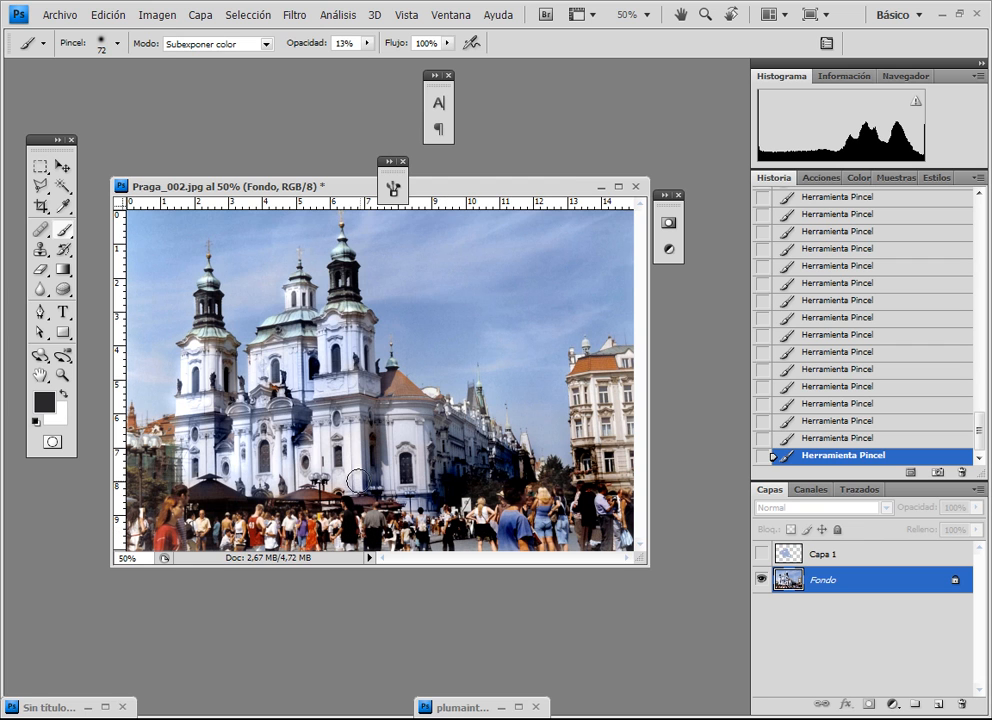
Crop the photo to the church, cutting off most of the crowd and the orange-roofed building, and enlarge the document window.
{"action": "left_click", "coordinate": [40, 206]}
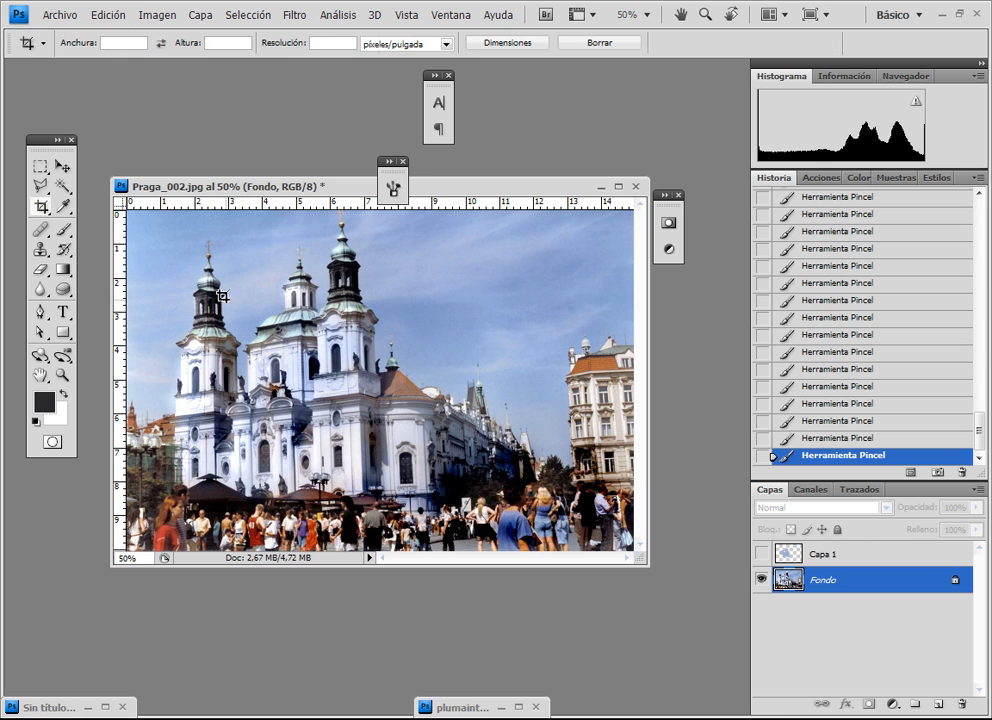
{"action": "left_click_drag", "start_coordinate": [150, 223], "coordinate": [532, 496]}
{"action": "key", "text": "Return"}
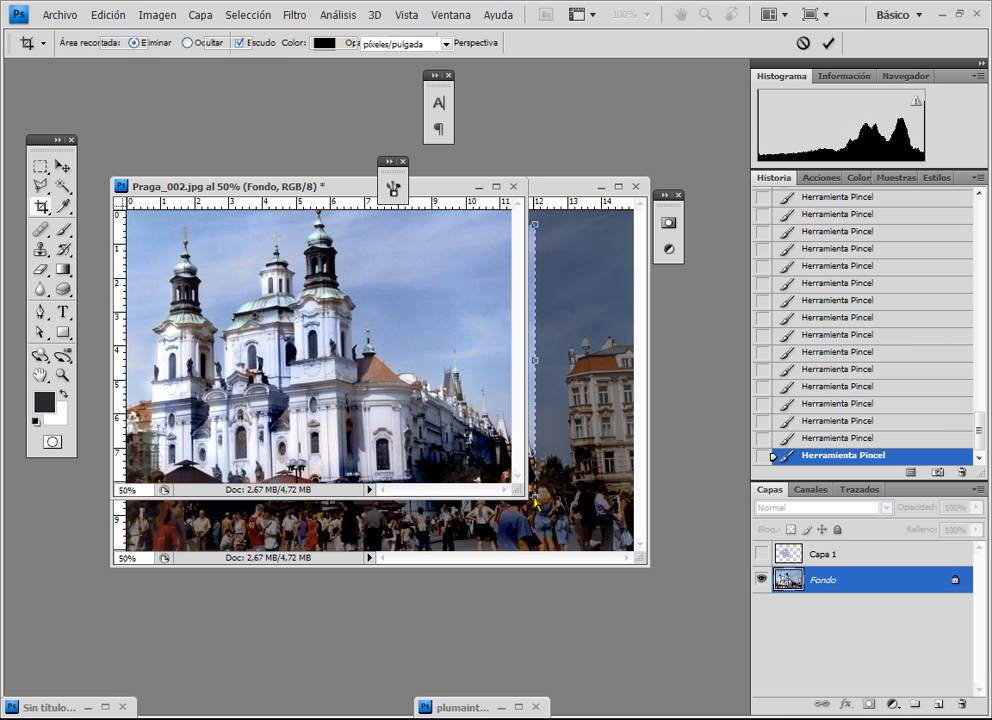
{"action": "left_click_drag", "start_coordinate": [516, 496], "coordinate": [648, 568]}
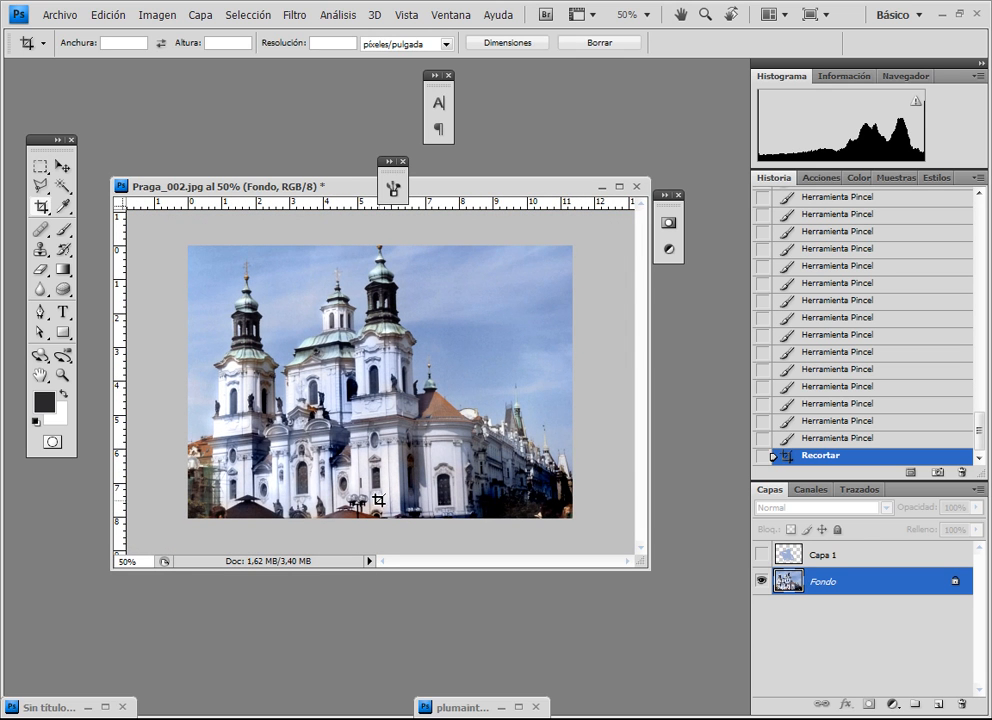
Darken the cropped photo's lower edge, the shaded sides of the towers and the street buildings with 13% dark gray brush strokes.
{"action": "key", "text": "o"}
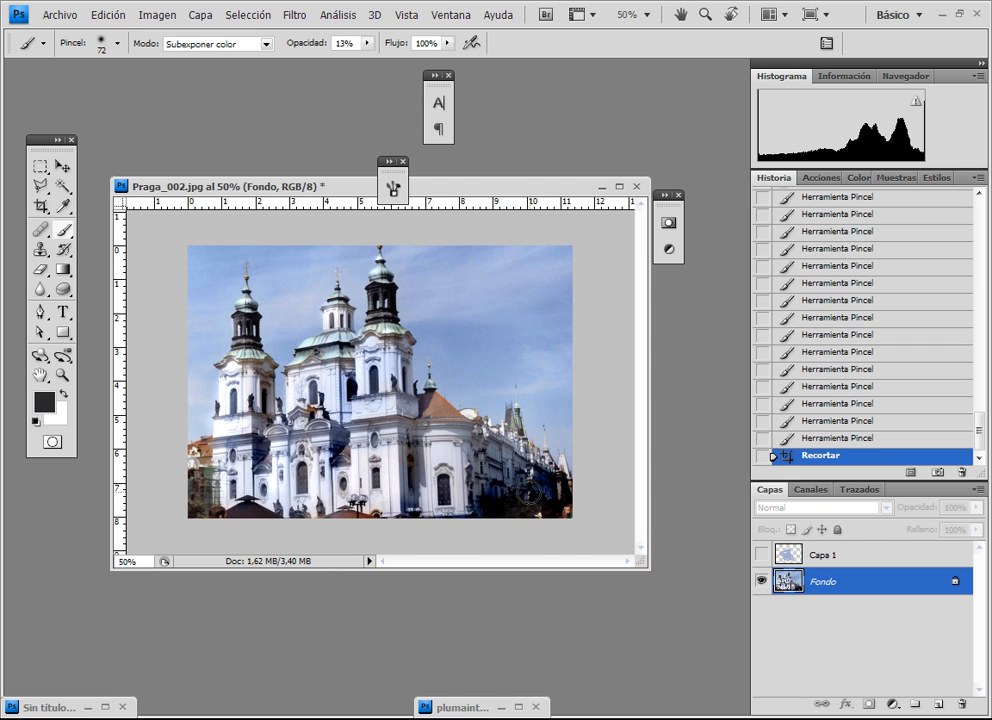
{"action": "left_click_drag", "start_coordinate": [467, 510], "coordinate": [405, 524]}
{"action": "mouse_move", "coordinate": [242, 522]}
{"action": "left_mouse_down"}
{"action": "mouse_move", "coordinate": [197, 494]}
{"action": "mouse_move", "coordinate": [205, 512]}
{"action": "left_mouse_up"}
{"action": "mouse_move", "coordinate": [207, 514]}
{"action": "left_mouse_down"}
{"action": "mouse_move", "coordinate": [215, 526]}
{"action": "mouse_move", "coordinate": [207, 512]}
{"action": "left_mouse_up"}
{"action": "left_click_drag", "start_coordinate": [208, 504], "coordinate": [216, 486]}
{"action": "left_click_drag", "start_coordinate": [398, 332], "coordinate": [409, 363]}
{"action": "mouse_move", "coordinate": [265, 345]}
{"action": "left_mouse_down"}
{"action": "mouse_move", "coordinate": [259, 384]}
{"action": "mouse_move", "coordinate": [263, 362]}
{"action": "mouse_move", "coordinate": [254, 362]}
{"action": "left_mouse_up"}
{"action": "left_click_drag", "start_coordinate": [257, 316], "coordinate": [254, 351]}
{"action": "mouse_move", "coordinate": [396, 346]}
{"action": "left_mouse_down"}
{"action": "mouse_move", "coordinate": [407, 397]}
{"action": "mouse_move", "coordinate": [399, 358]}
{"action": "left_mouse_up"}
{"action": "mouse_move", "coordinate": [339, 307]}
{"action": "left_mouse_down"}
{"action": "mouse_move", "coordinate": [341, 364]}
{"action": "mouse_move", "coordinate": [345, 318]}
{"action": "left_mouse_up"}
{"action": "left_click_drag", "start_coordinate": [351, 374], "coordinate": [350, 350]}
{"action": "mouse_move", "coordinate": [506, 427]}
{"action": "left_mouse_down"}
{"action": "mouse_move", "coordinate": [557, 478]}
{"action": "mouse_move", "coordinate": [550, 466]}
{"action": "left_mouse_up"}
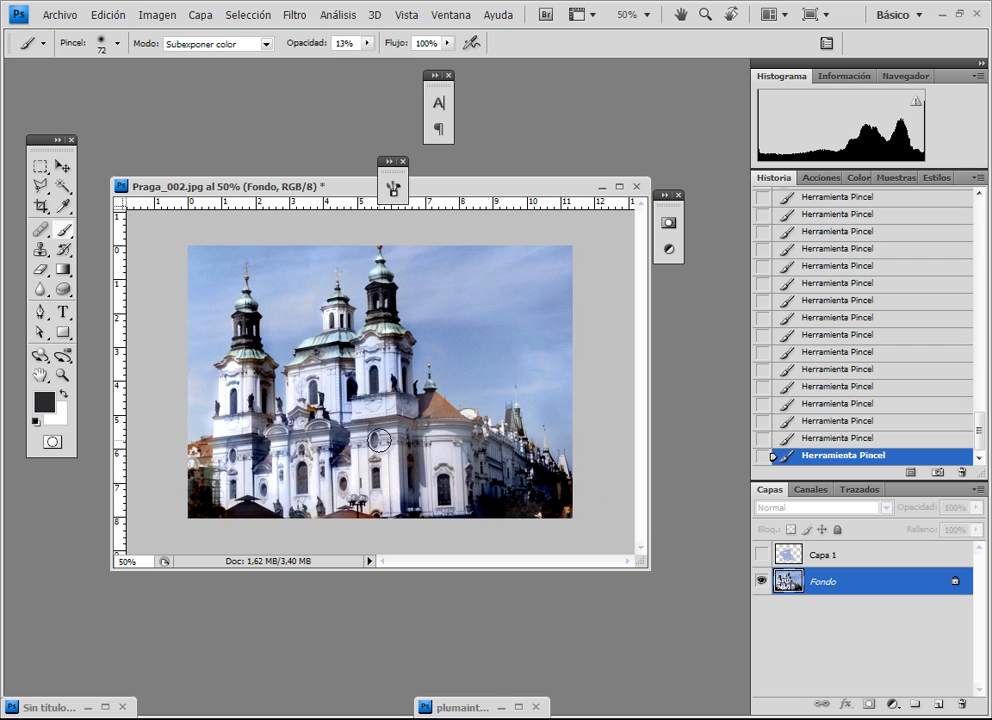
Set the brush mode to Sobreexponer color and swap the foreground and background colors to paint in white.
{"action": "left_click", "coordinate": [224, 48]}
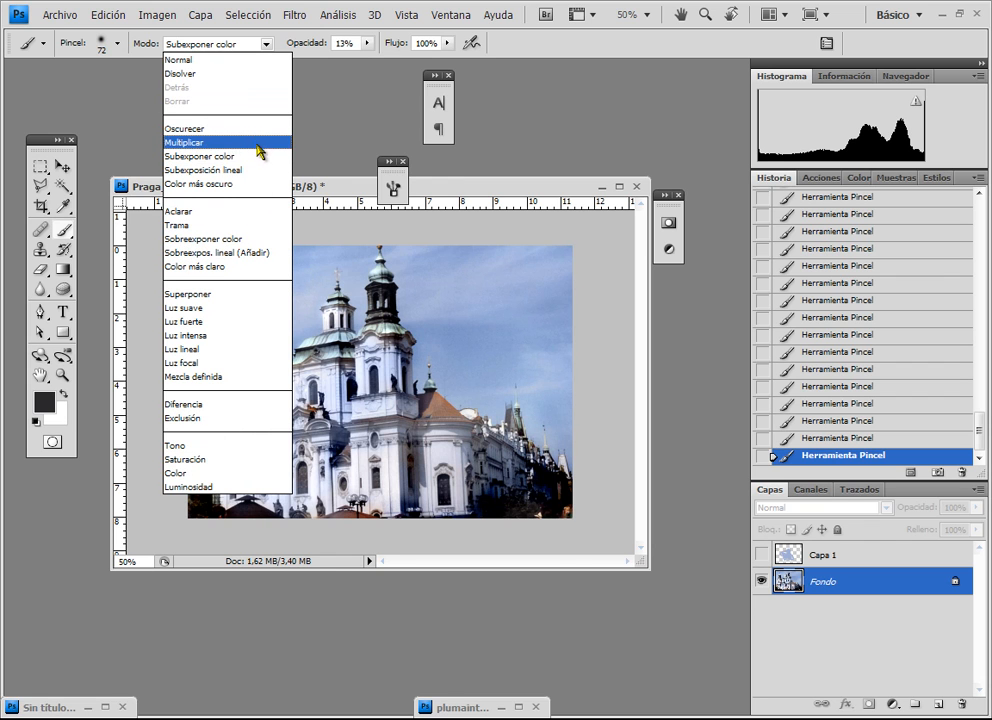
{"action": "left_click", "coordinate": [250, 239]}
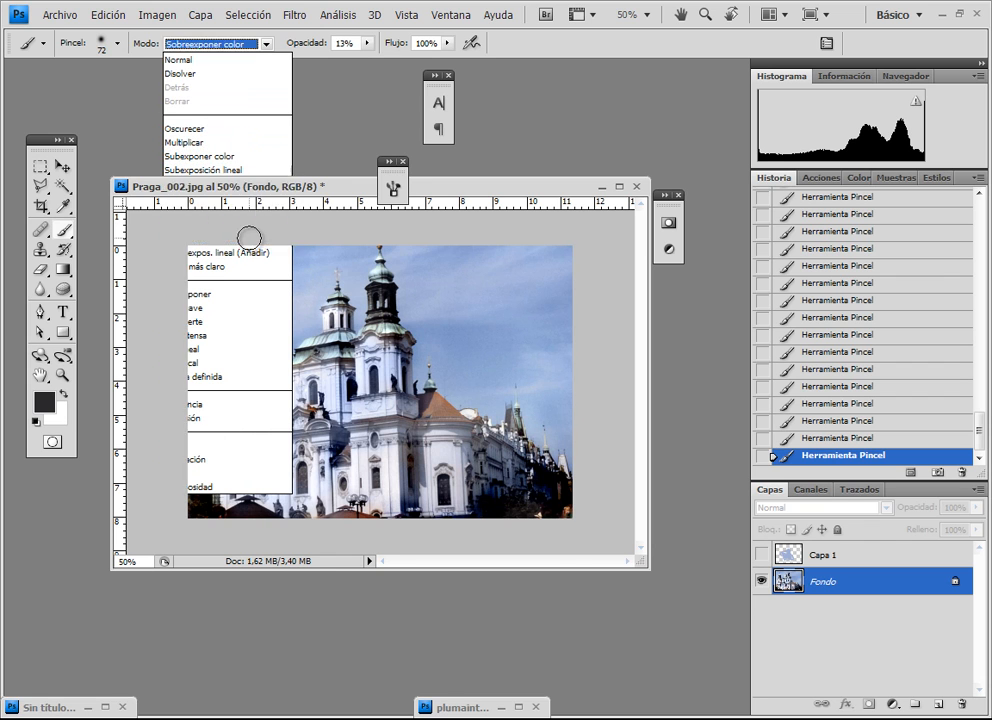
{"action": "left_click", "coordinate": [62, 394]}
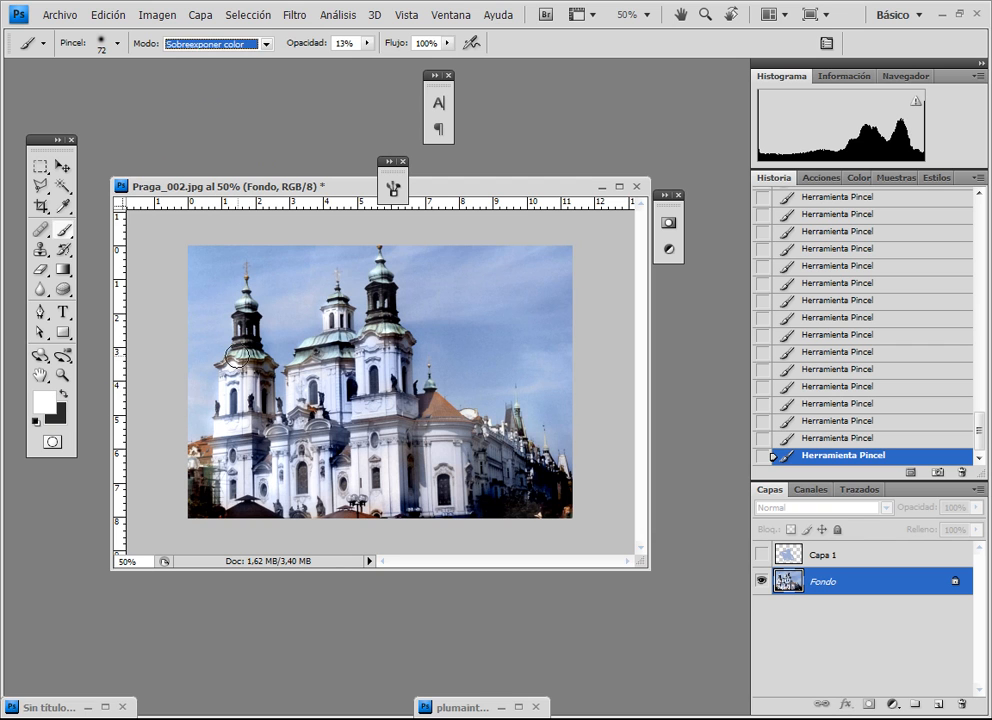